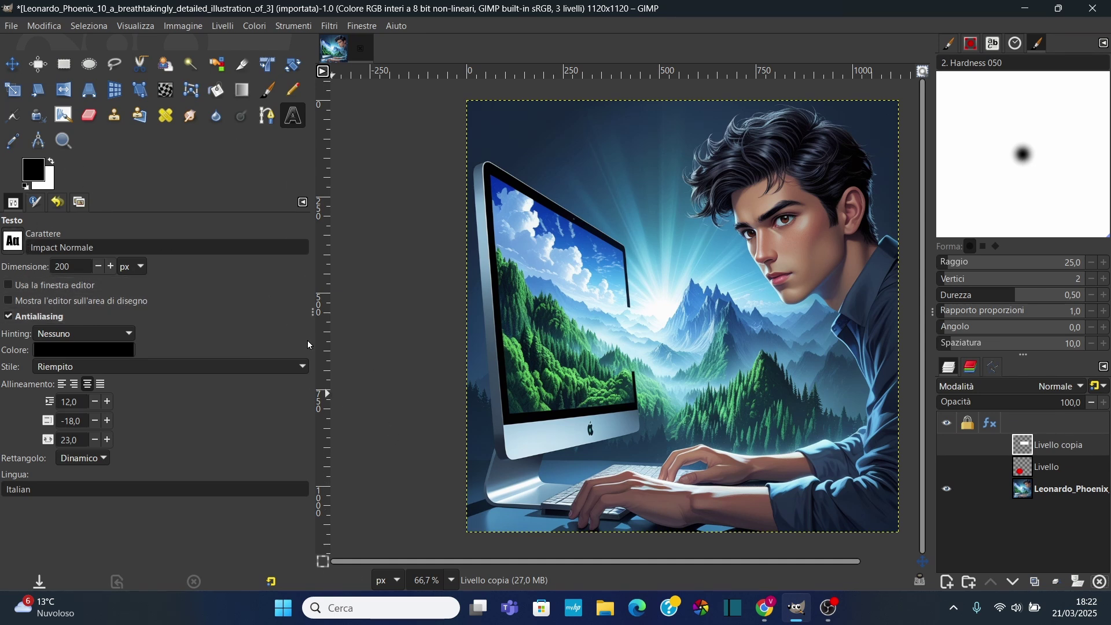
# Step: Widen the left Tool Options dock and pan the canvas view
pyautogui.moveTo(312, 348)
pyautogui.mouseDown()
pyautogui.moveTo(271, 361)
pyautogui.moveTo(329, 366)
pyautogui.mouseUp()
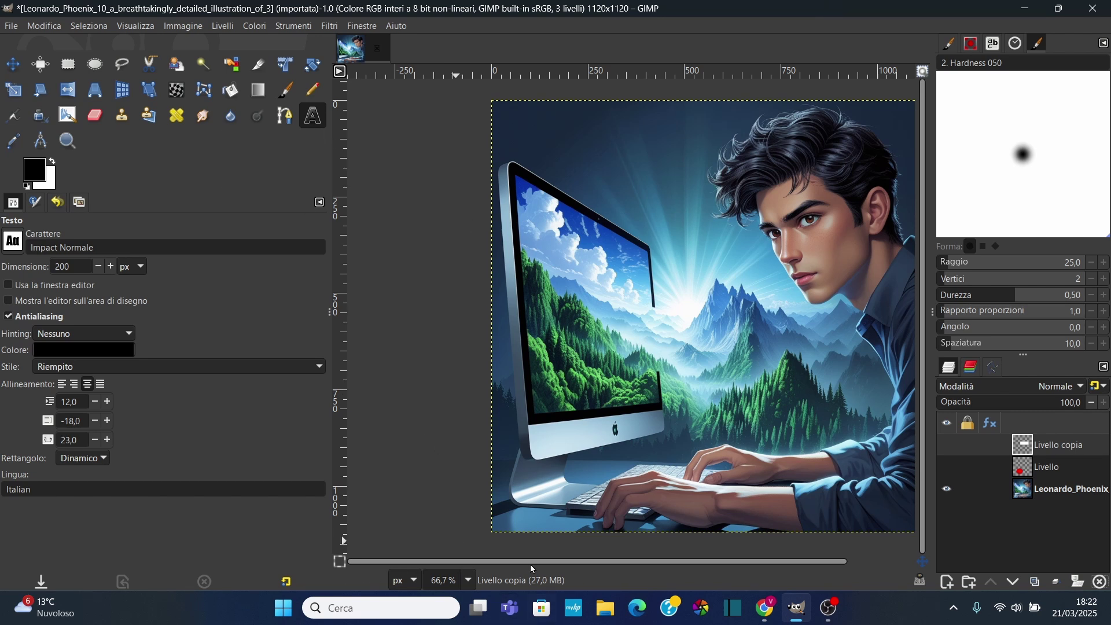
pyautogui.moveTo(530, 564); pyautogui.dragTo(567, 558)
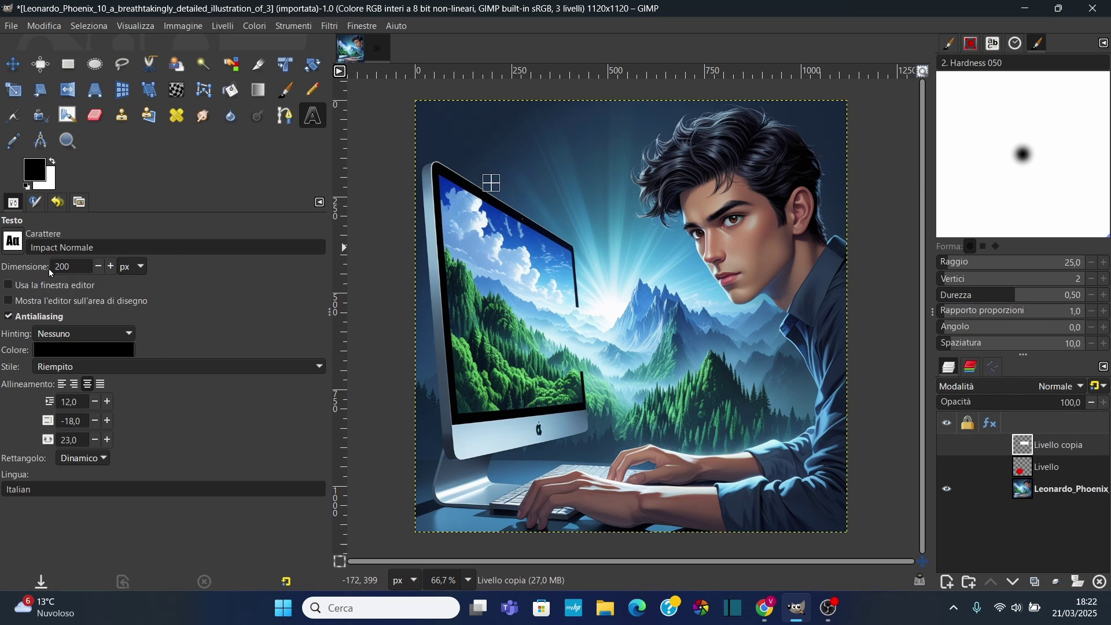
# Step: Type the word COMPUTER in capitals on the canvas
pyautogui.write('com')
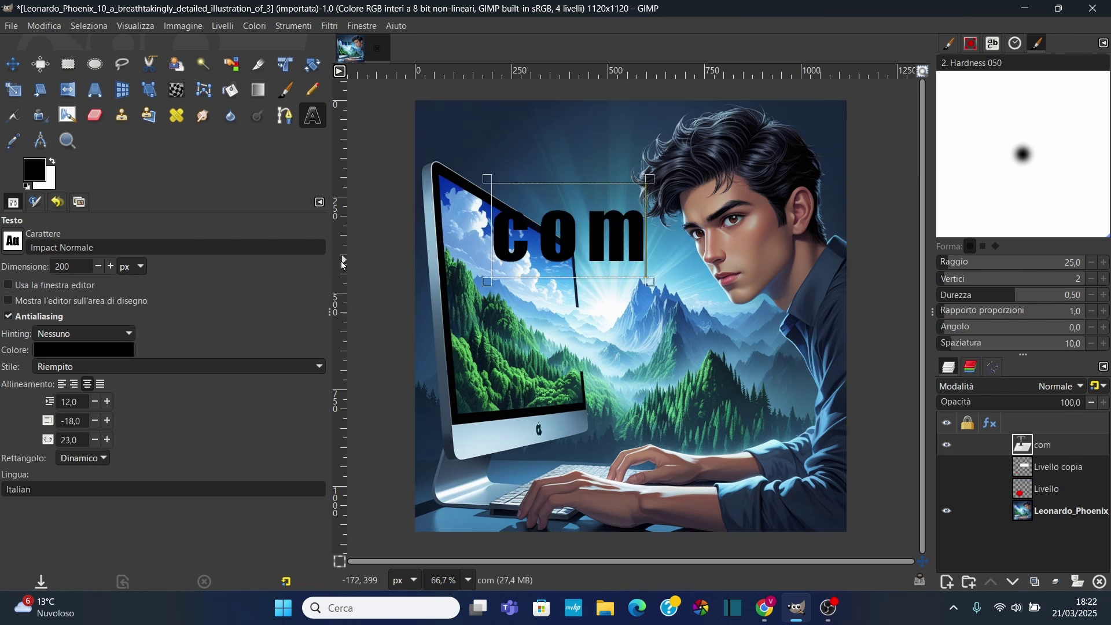
pyautogui.press('BackSpace')
pyautogui.press('BackSpace')
pyautogui.press('BackSpace')
pyautogui.write('C')
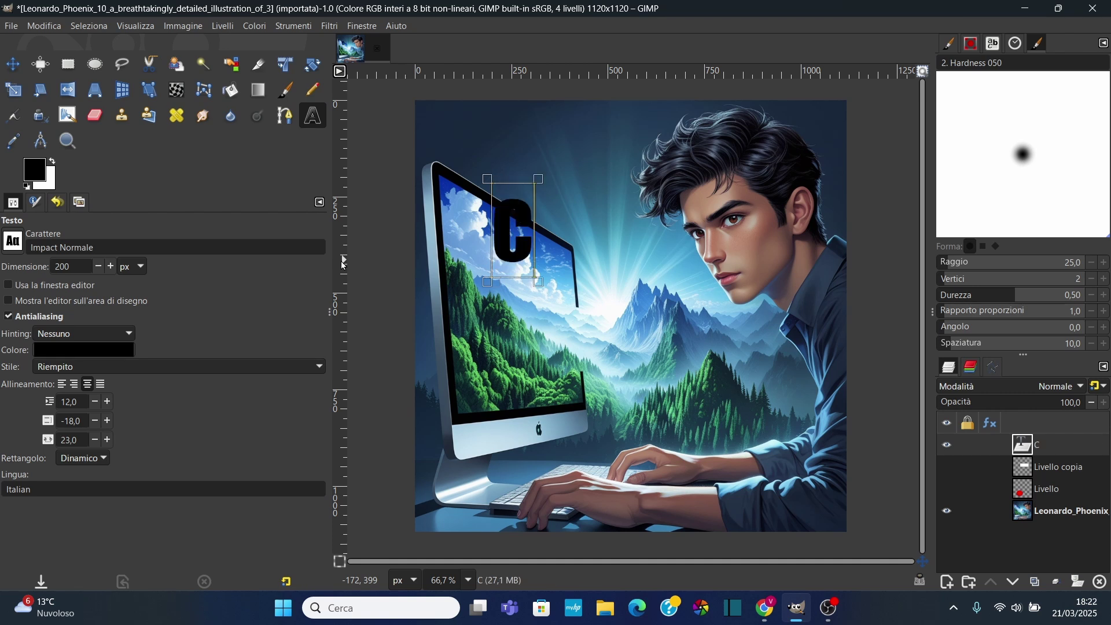
pyautogui.write('OMPUTER')
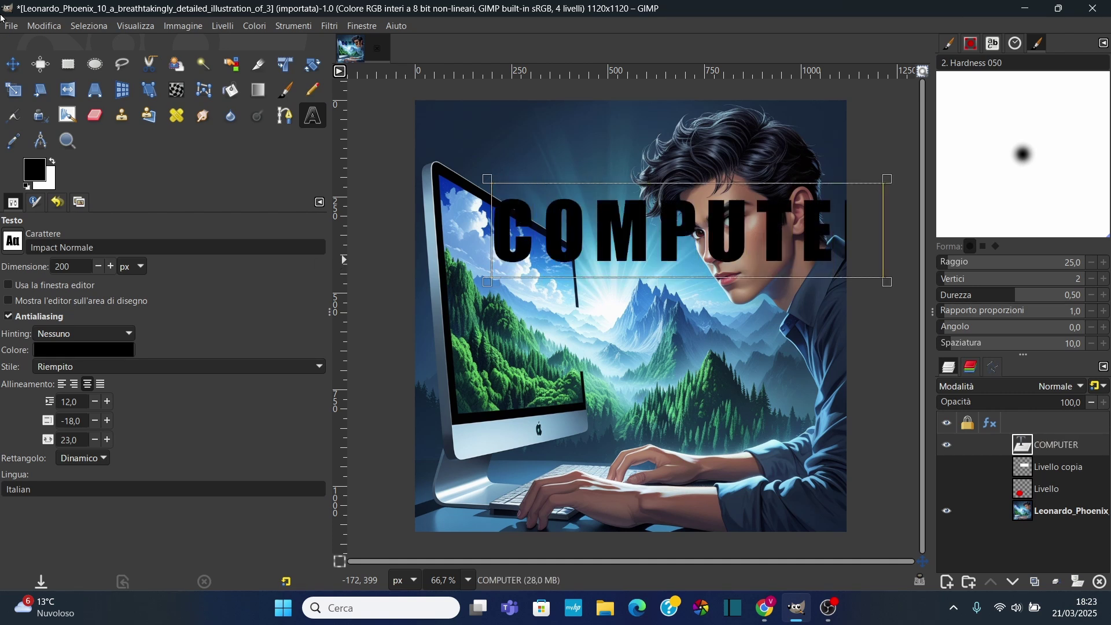
# Step: Shift the COMPUTER text left and return to the Text tool, keeping pixel units
pyautogui.click(13, 64)
pyautogui.moveTo(573, 208); pyautogui.dragTo(523, 204)
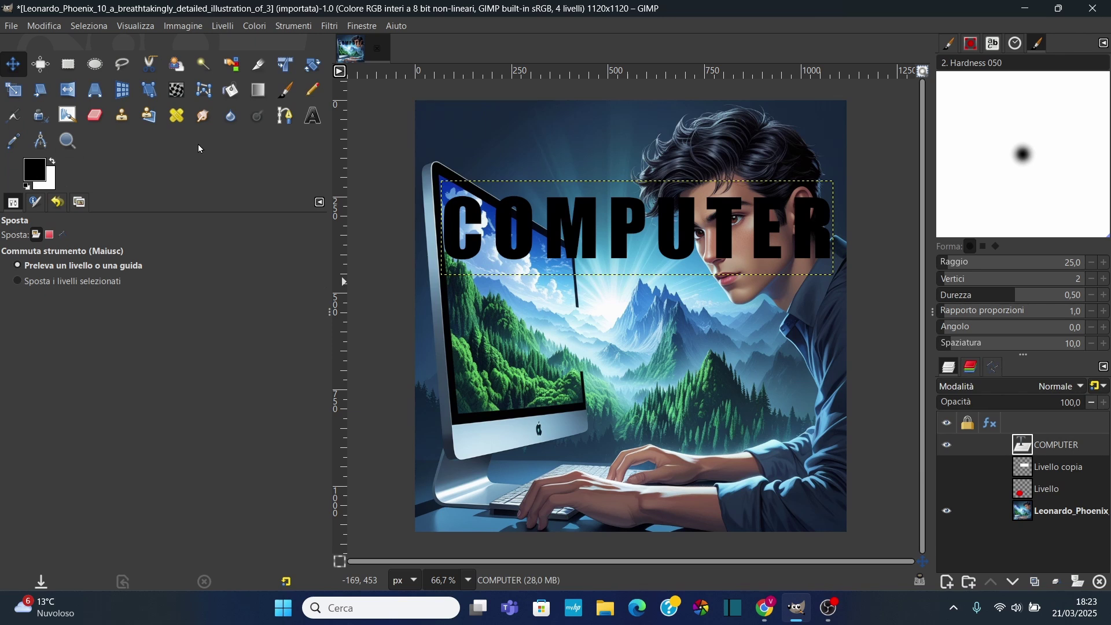
pyautogui.press('t')
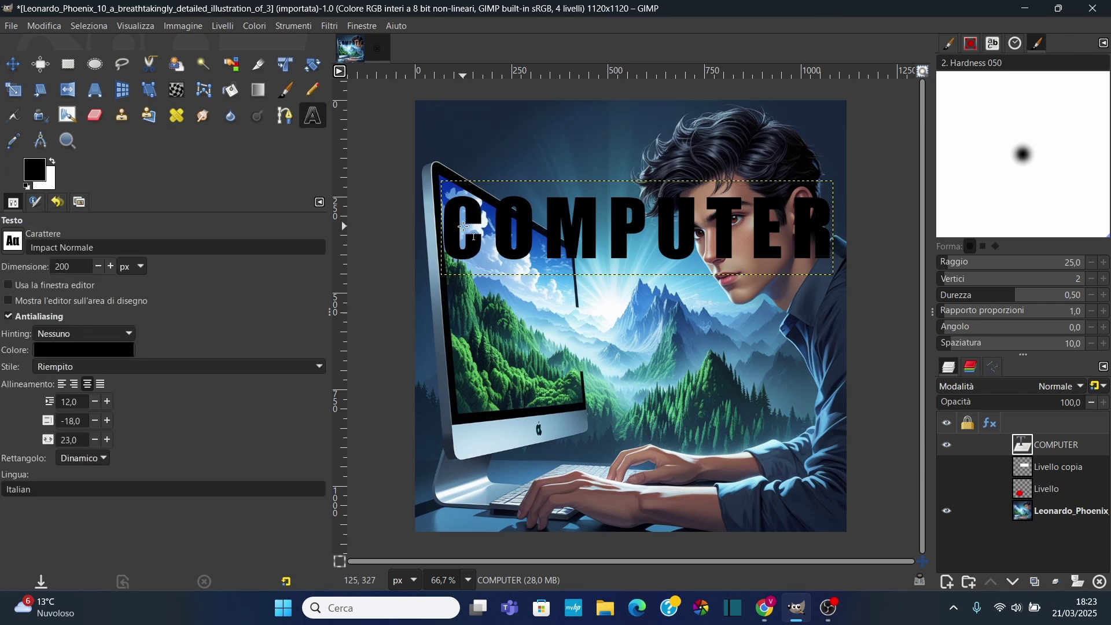
pyautogui.click(121, 270)
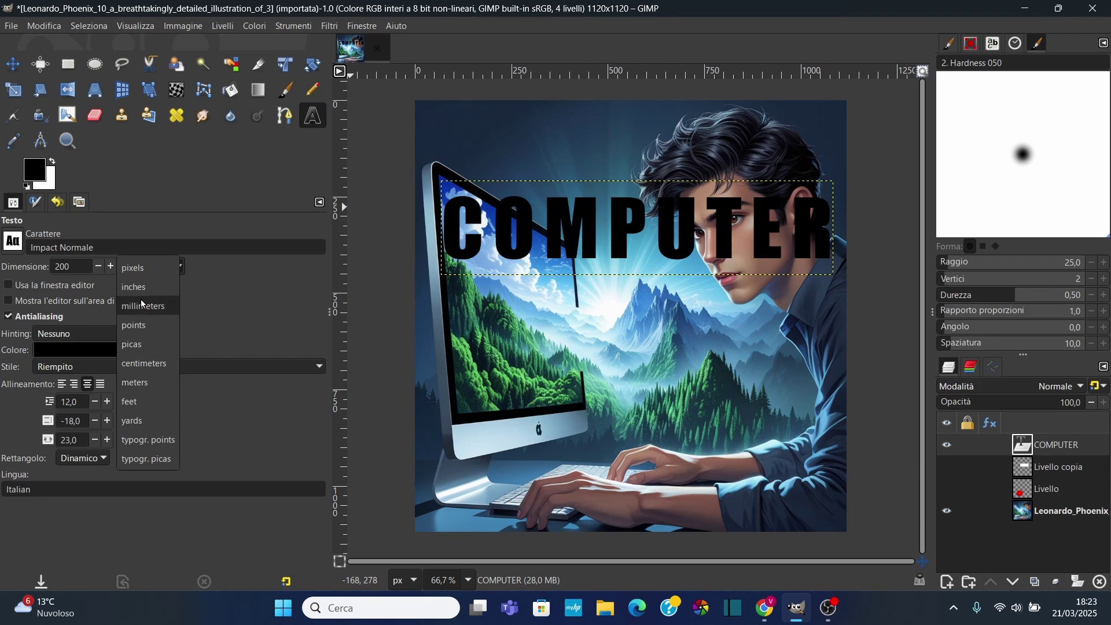
pyautogui.click(218, 289)
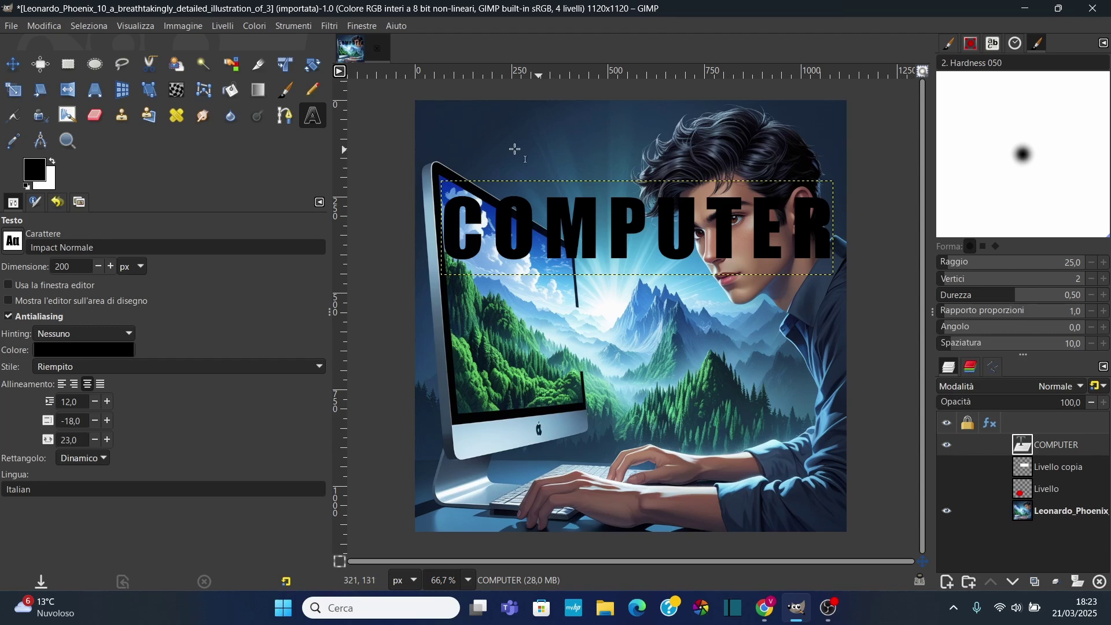
# Step: Enable 'Mostra l'editor sull'area di disegno' so the editing bar shows above COMPUTER
pyautogui.click(12, 305)
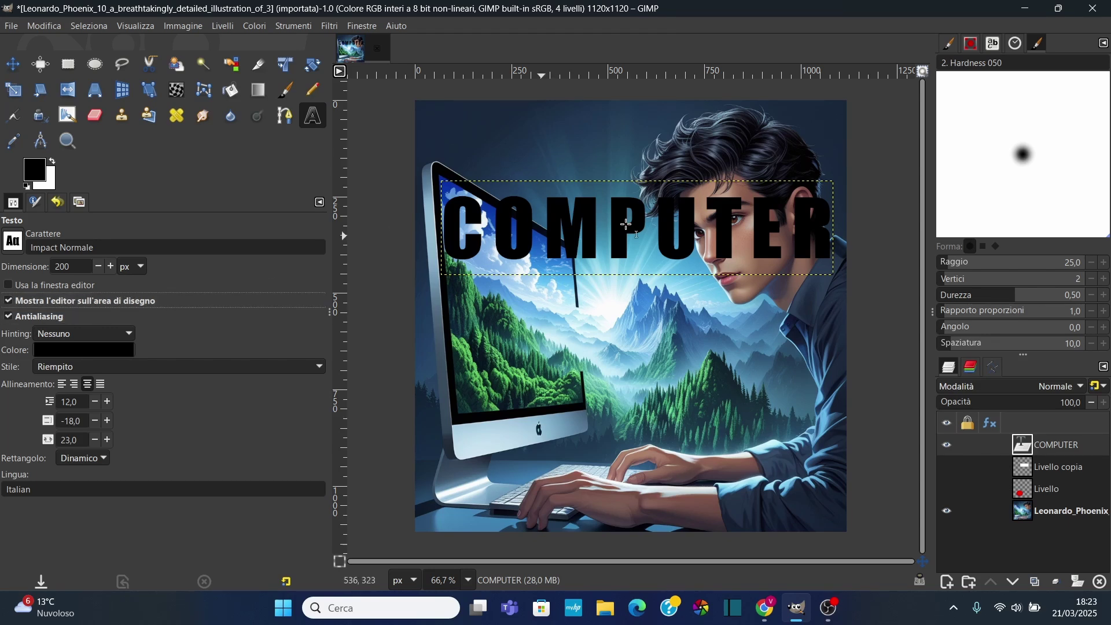
pyautogui.click(539, 226)
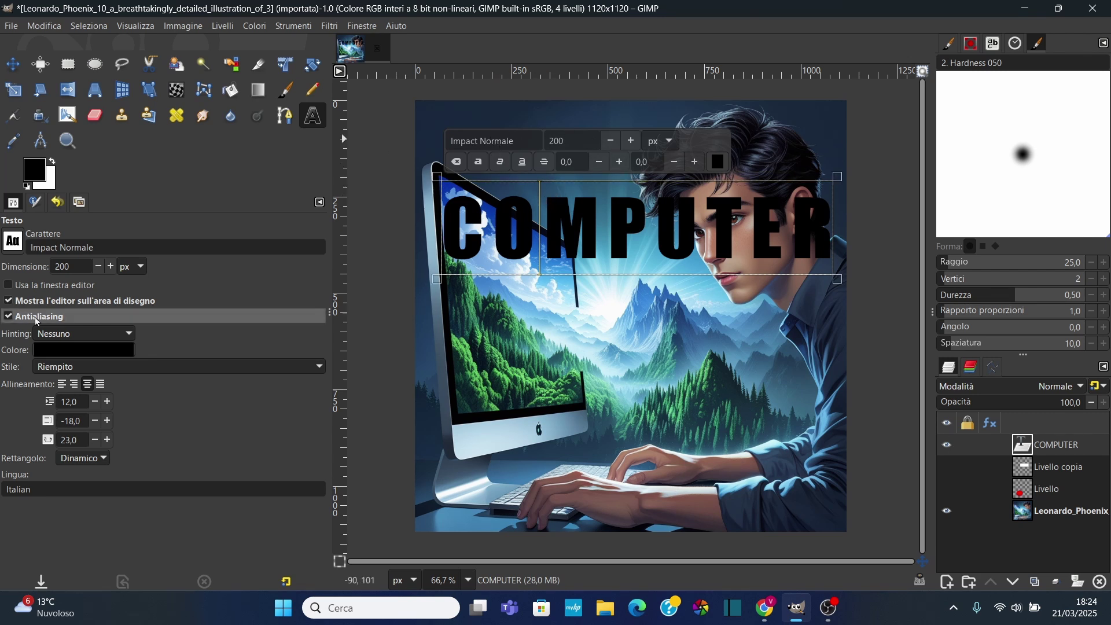
pyautogui.click(8, 301)
pyautogui.click(7, 301)
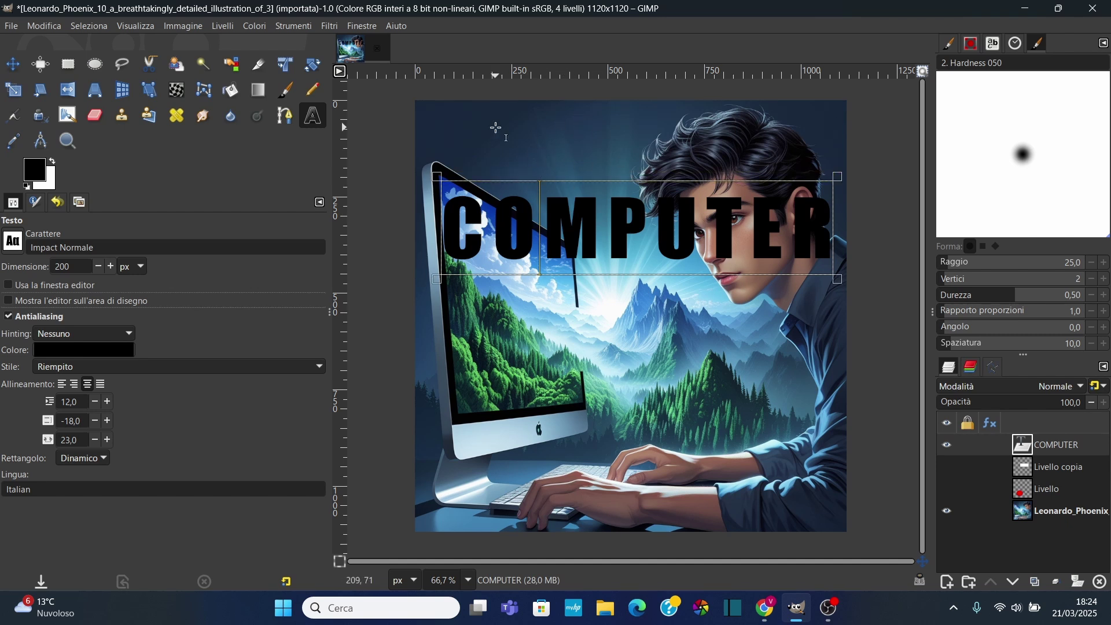
pyautogui.click(8, 301)
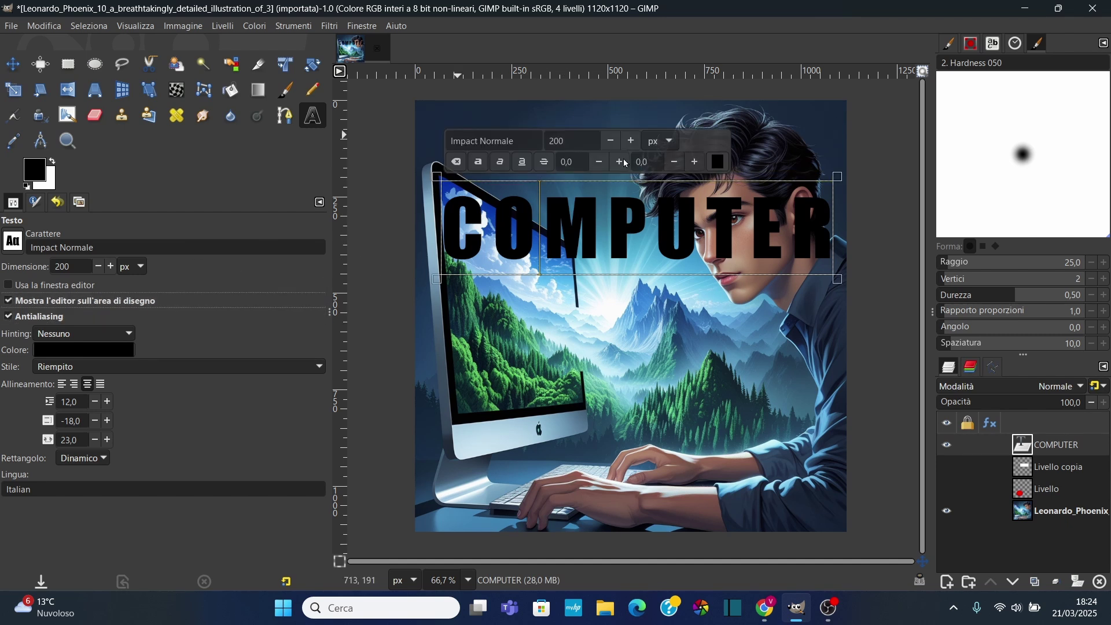
pyautogui.click(7, 302)
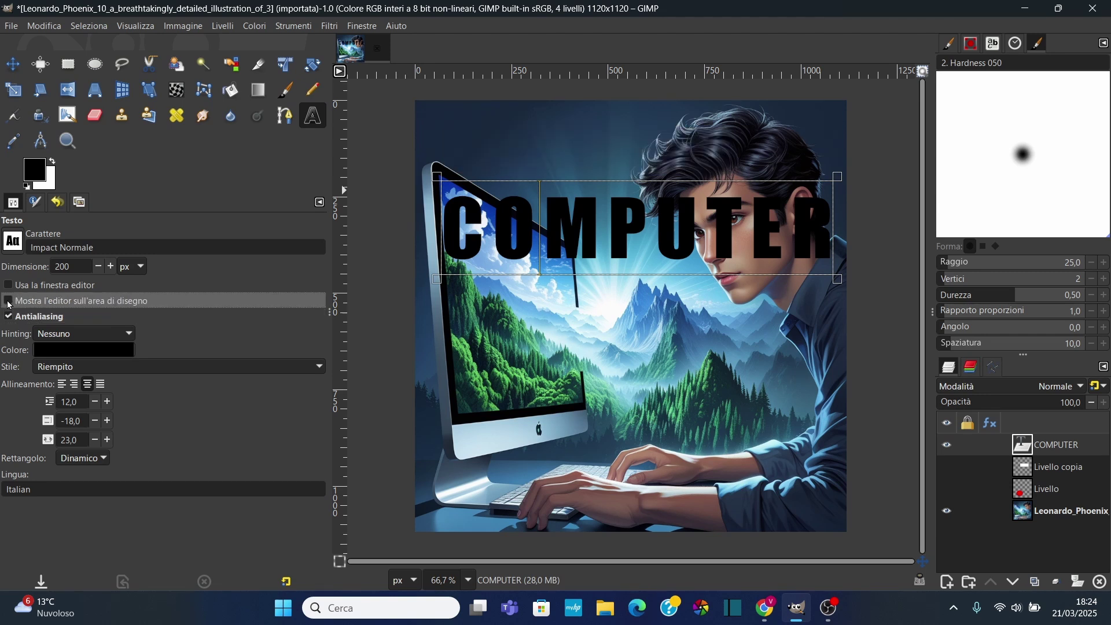
pyautogui.click(9, 302)
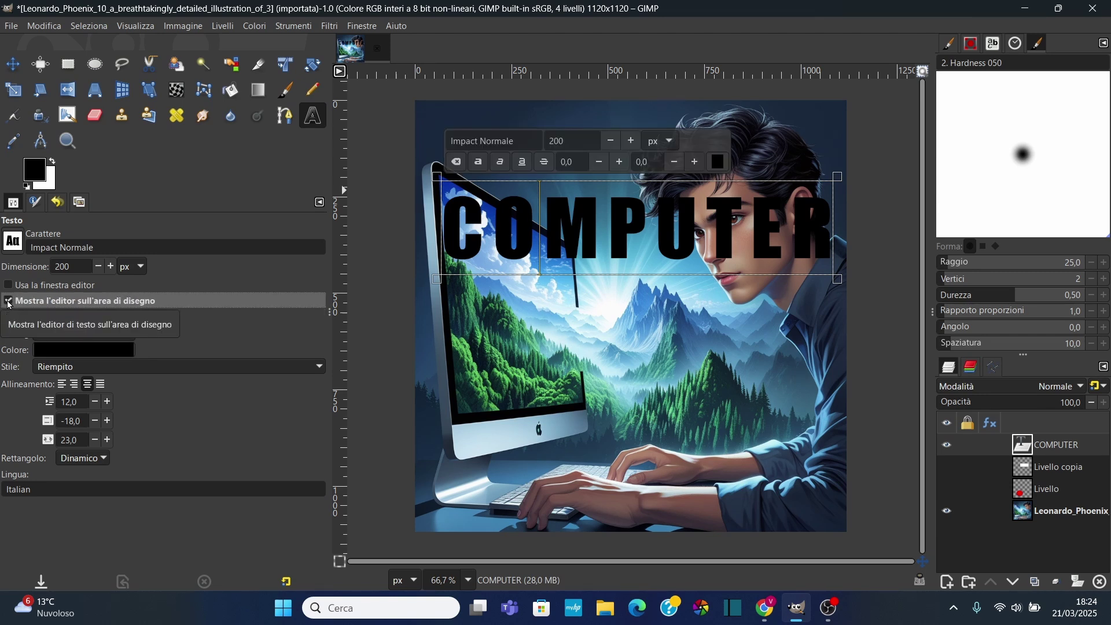
pyautogui.click(8, 284)
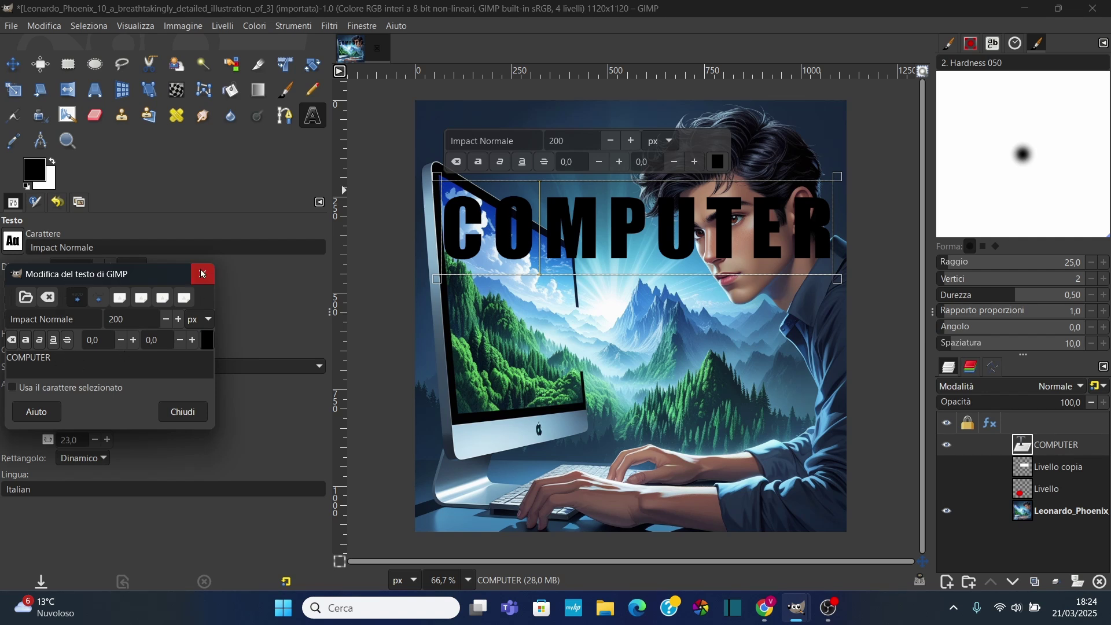
pyautogui.click(202, 273)
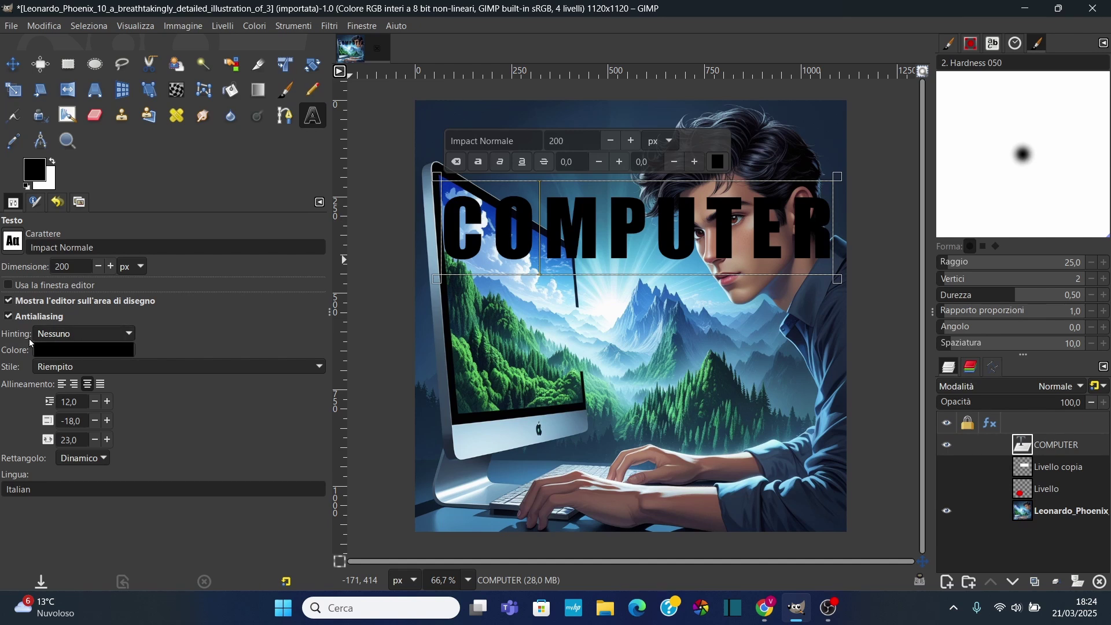
pyautogui.moveTo(82, 334)
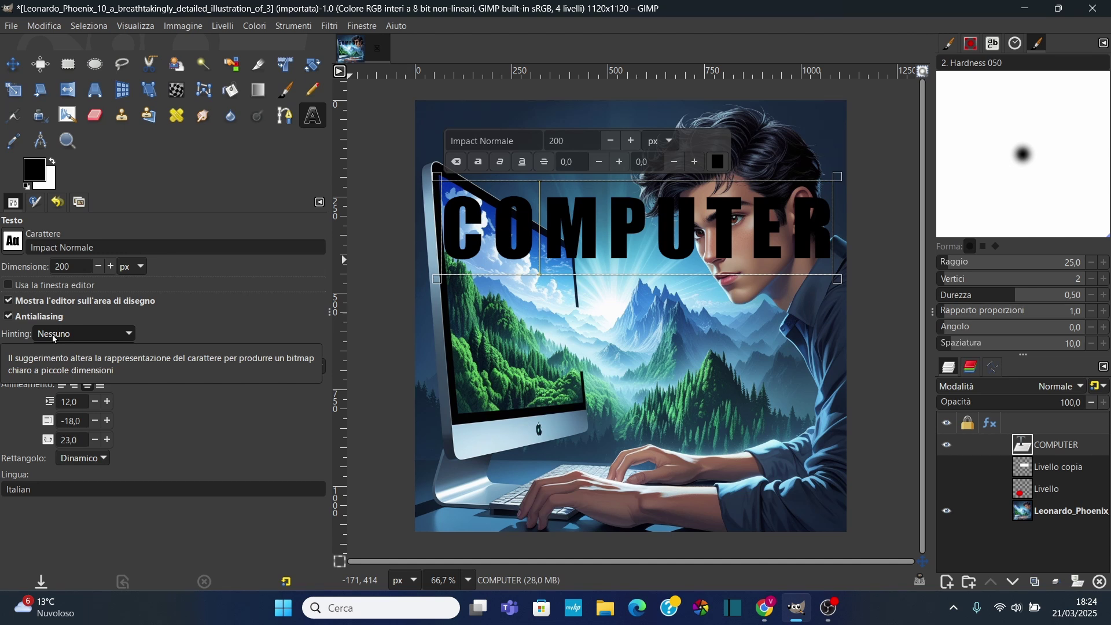
pyautogui.click(53, 335)
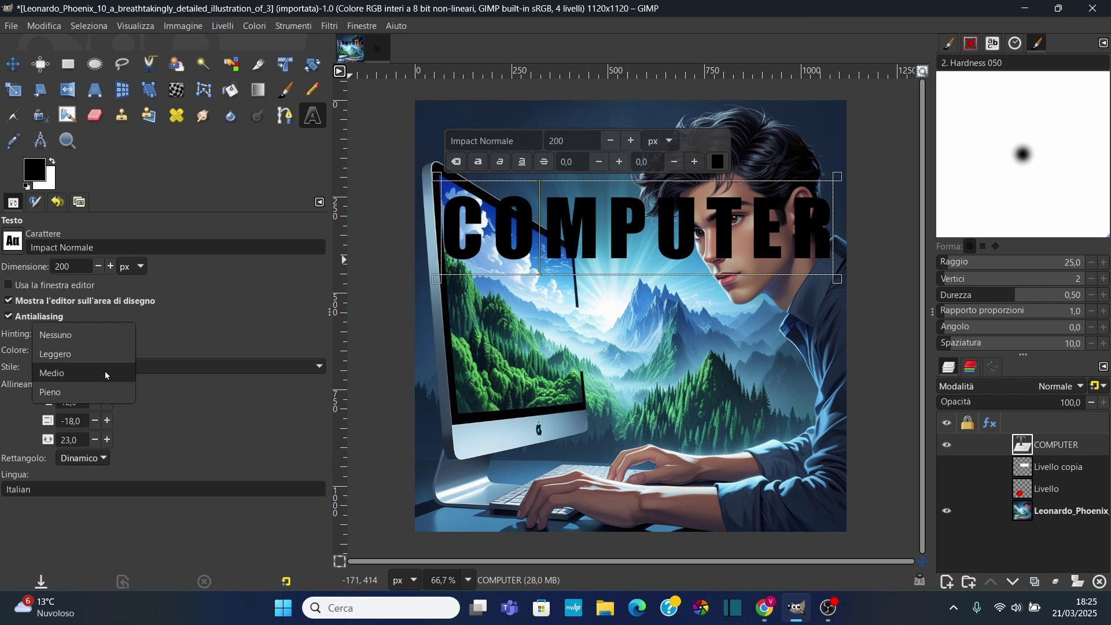
pyautogui.click(182, 339)
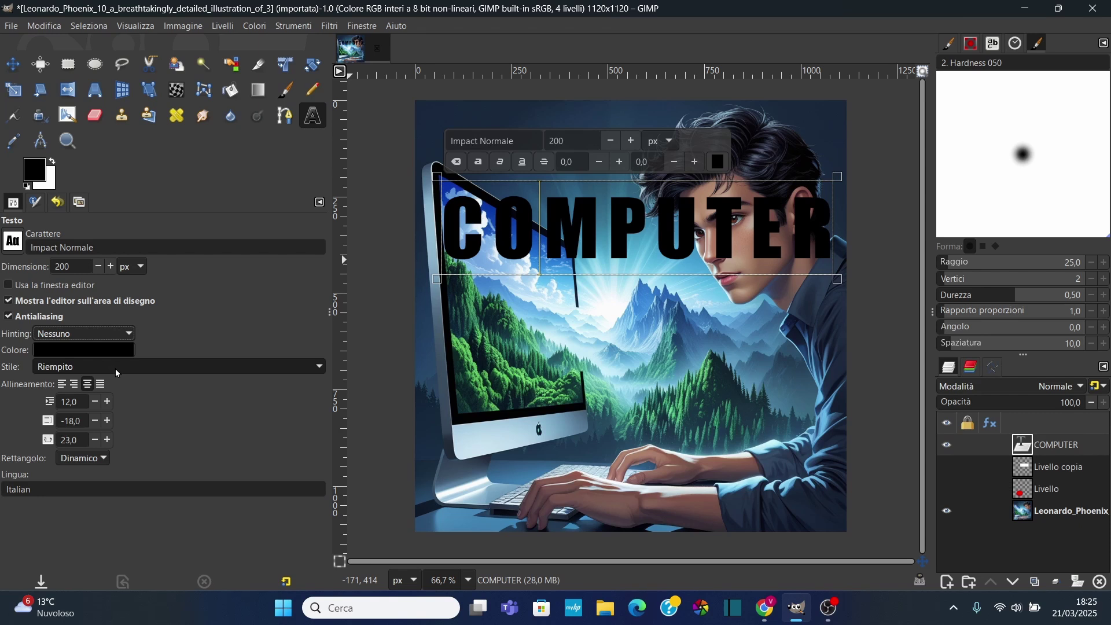
pyautogui.click(182, 367)
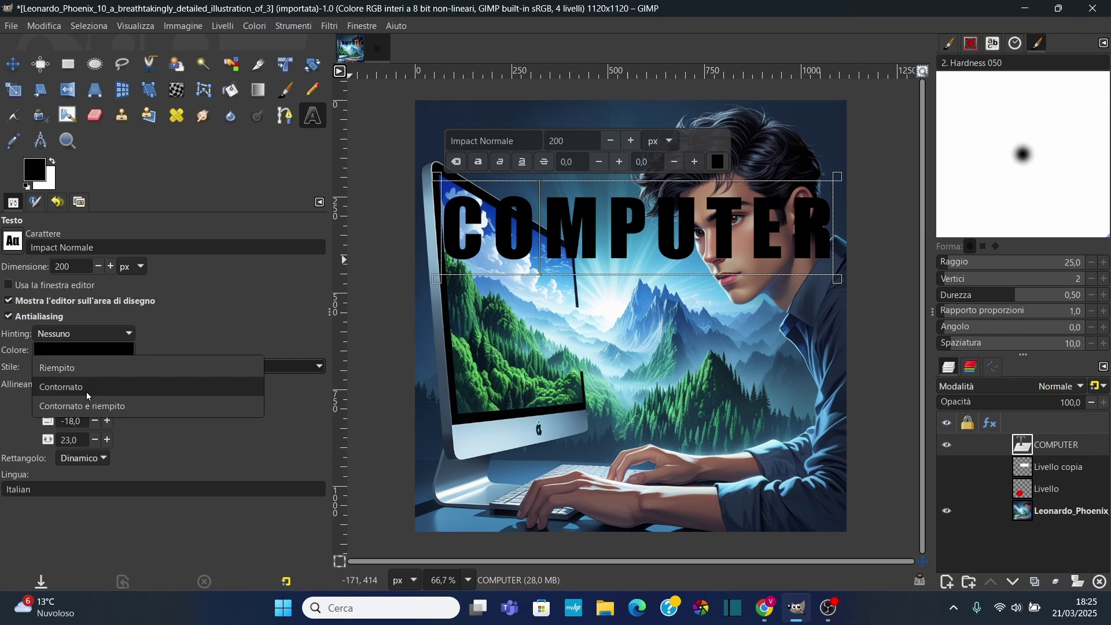
pyautogui.click(66, 391)
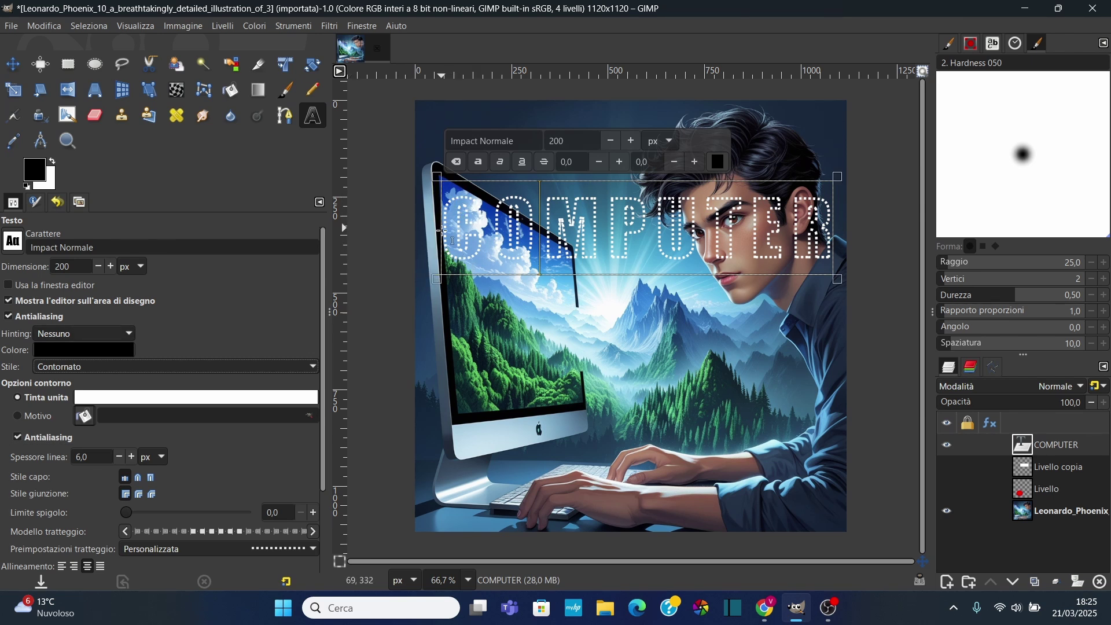
pyautogui.click(244, 550)
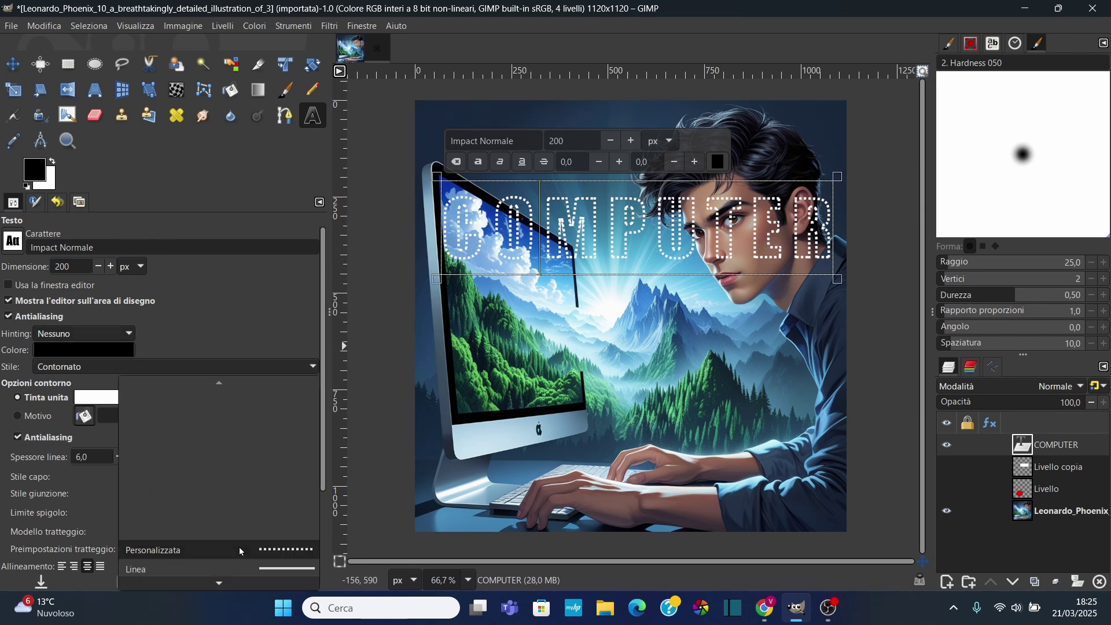
pyautogui.click(268, 567)
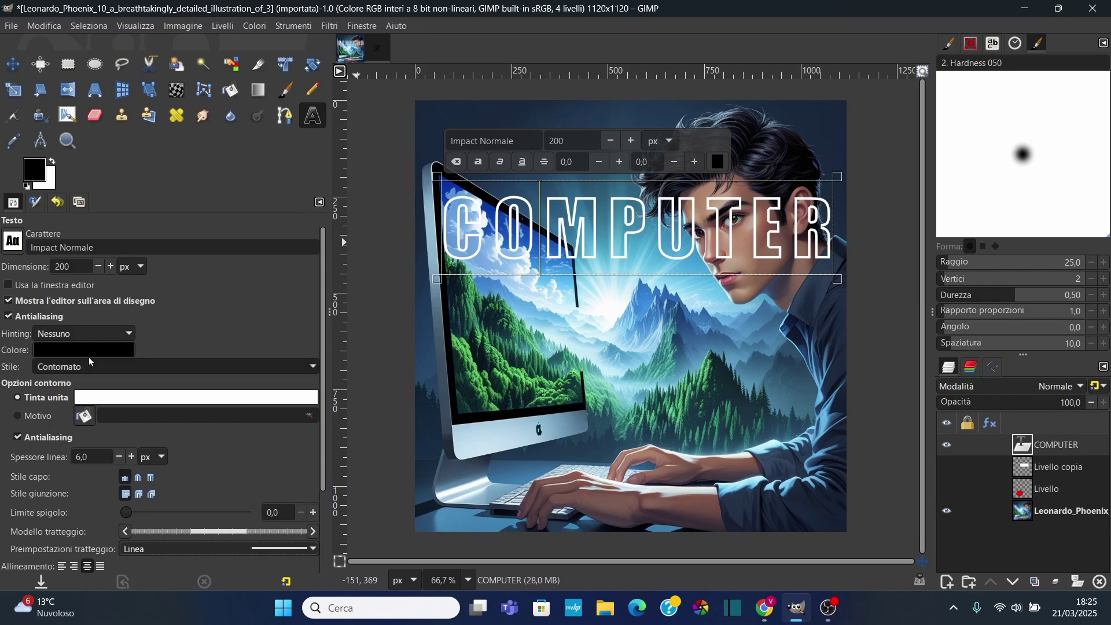
pyautogui.click(73, 366)
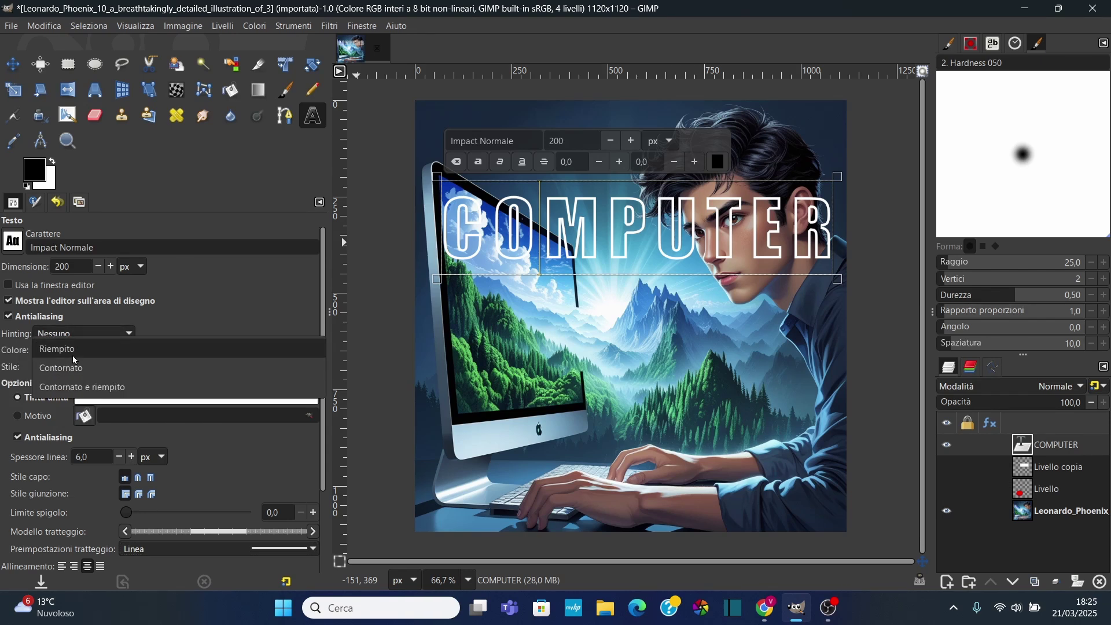
pyautogui.click(61, 350)
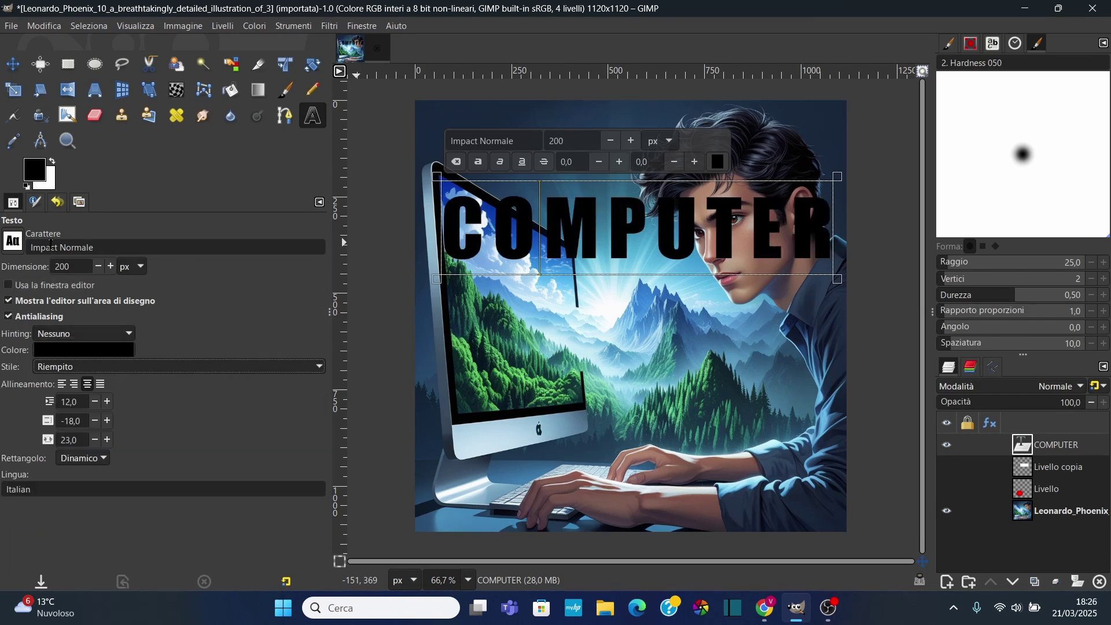
# Step: Change the COMPUTER text colour to red
pyautogui.click(106, 351)
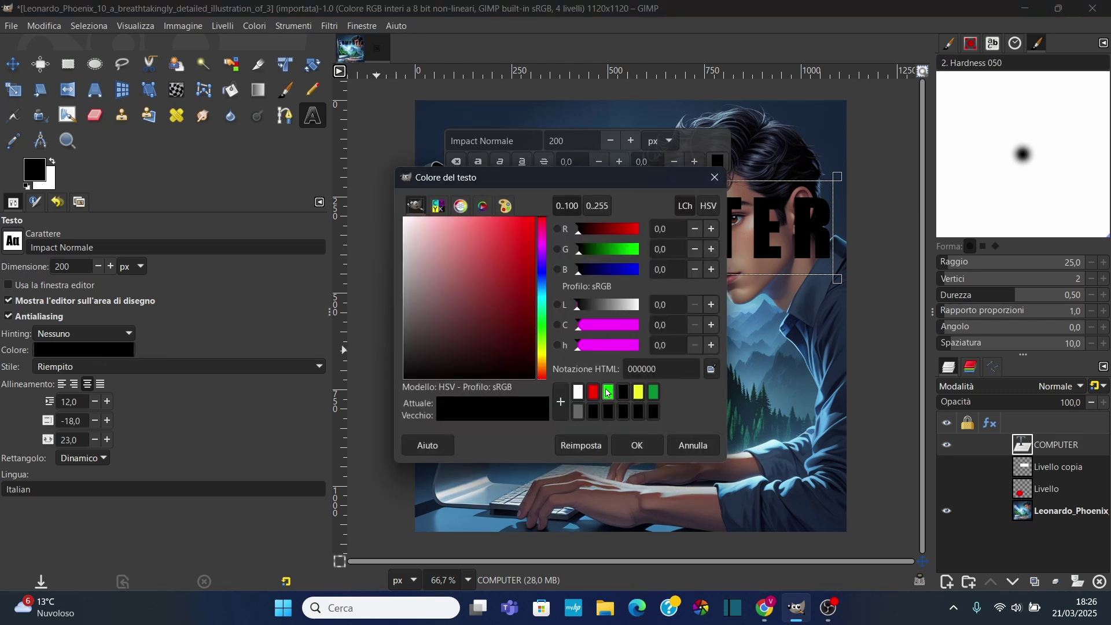
pyautogui.click(593, 393)
pyautogui.click(637, 446)
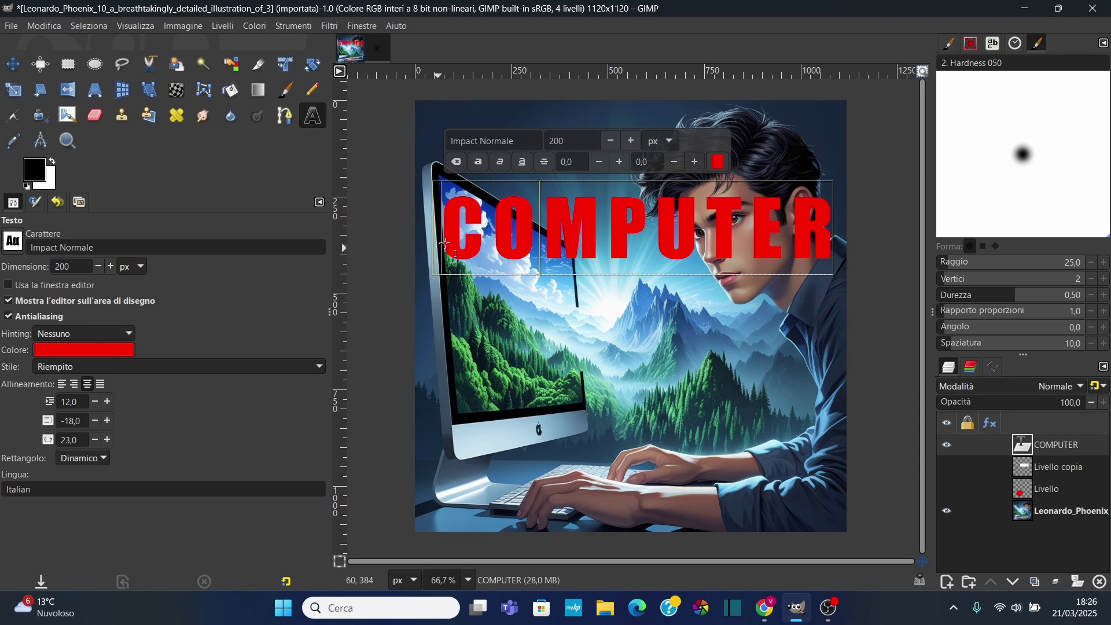
pyautogui.click(102, 368)
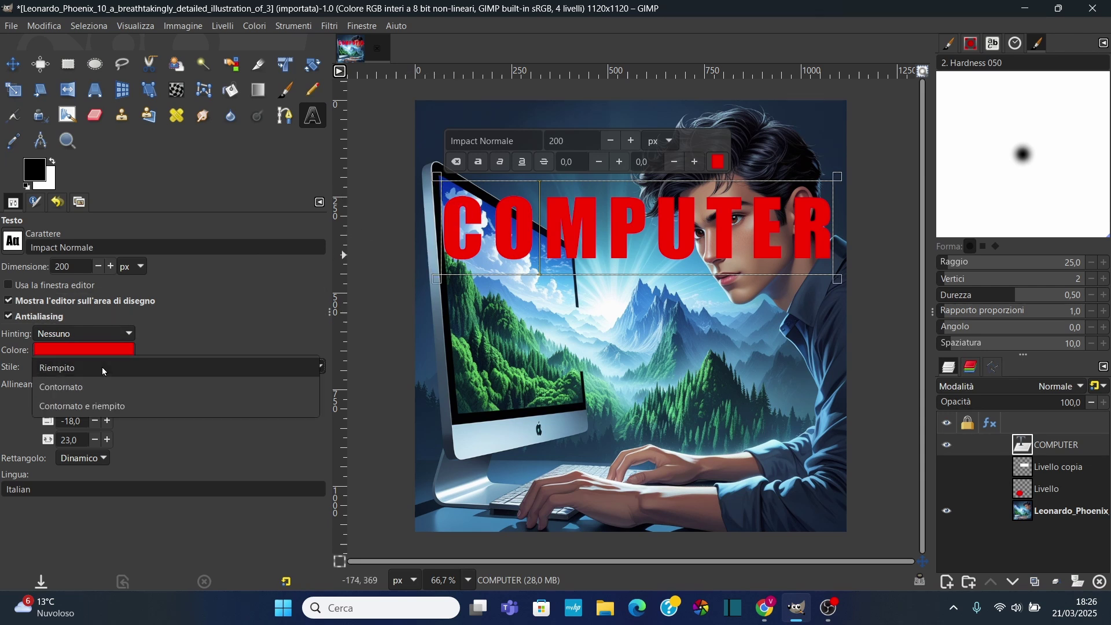
# Step: Use the Contornato e riempito style with a black Tinta unita outline
pyautogui.click(89, 405)
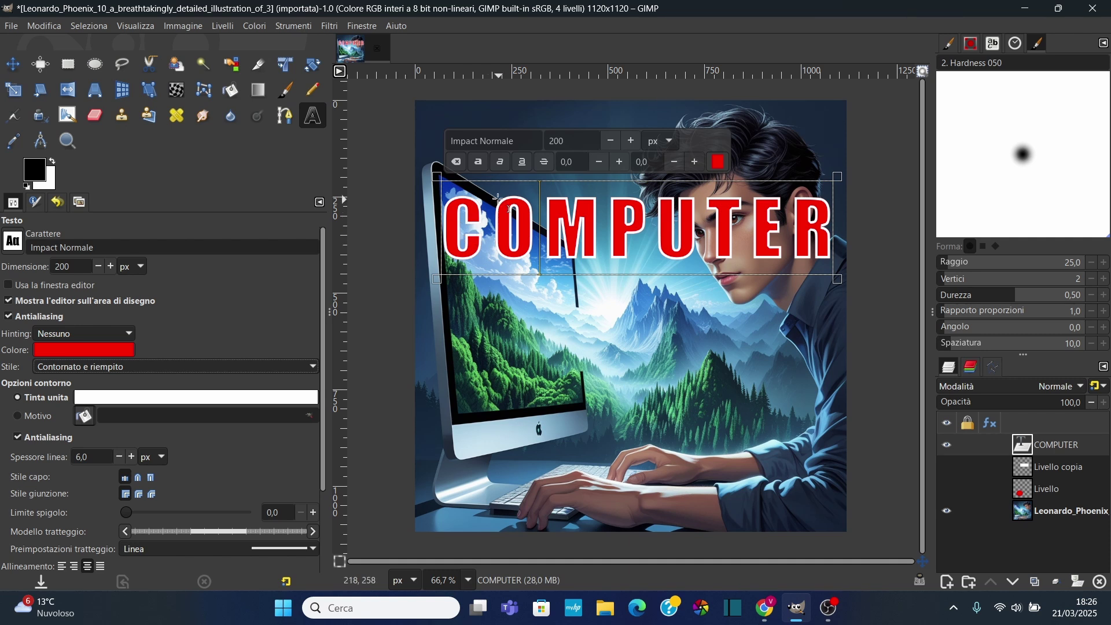
pyautogui.click(183, 398)
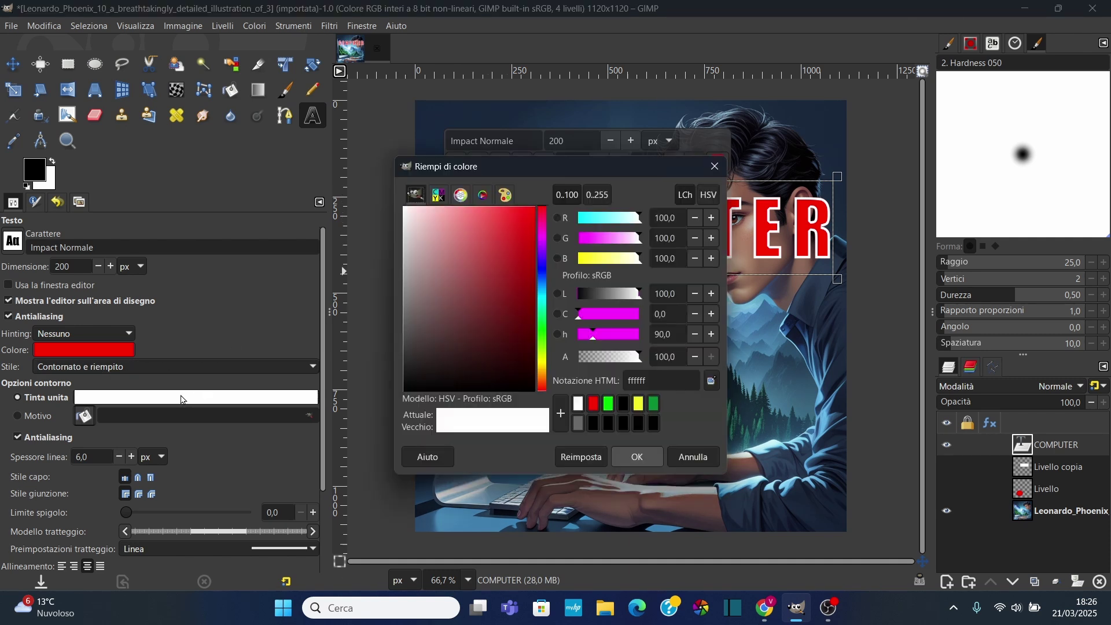
pyautogui.click(624, 404)
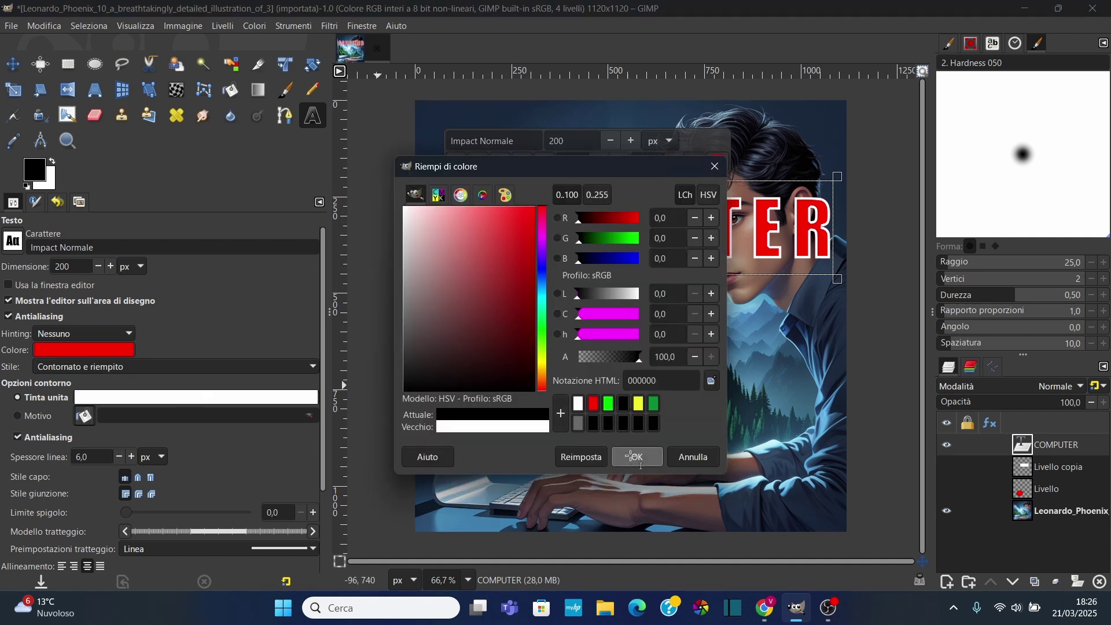
pyautogui.click(630, 458)
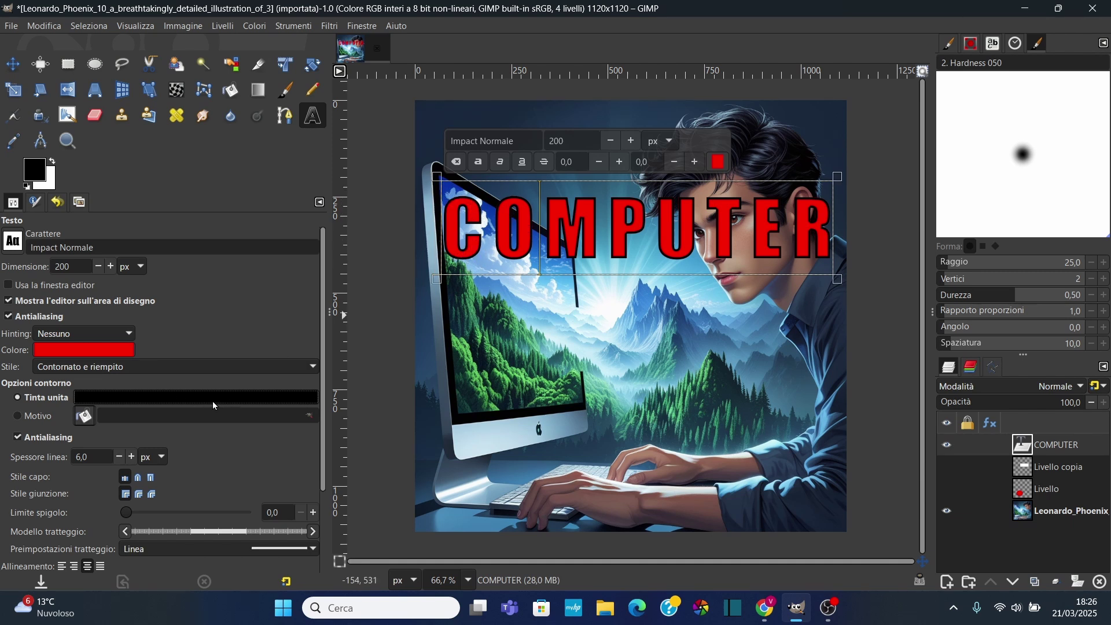
# Step: Keep a solid outline colour and set the outline width to 11 px
pyautogui.click(17, 416)
pyautogui.click(281, 416)
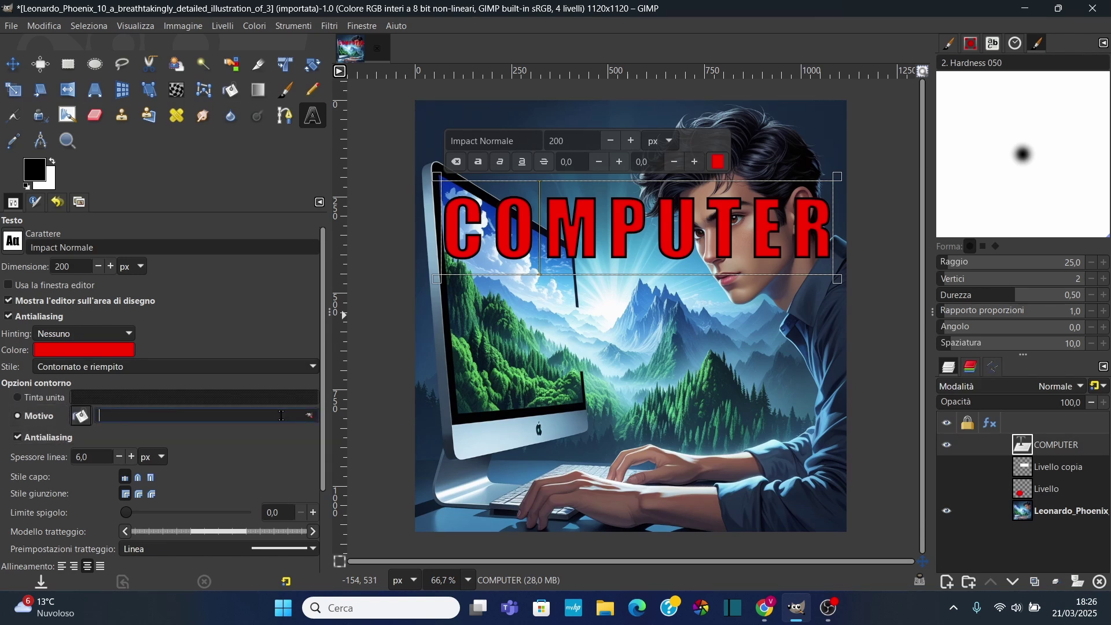
pyautogui.click(19, 418)
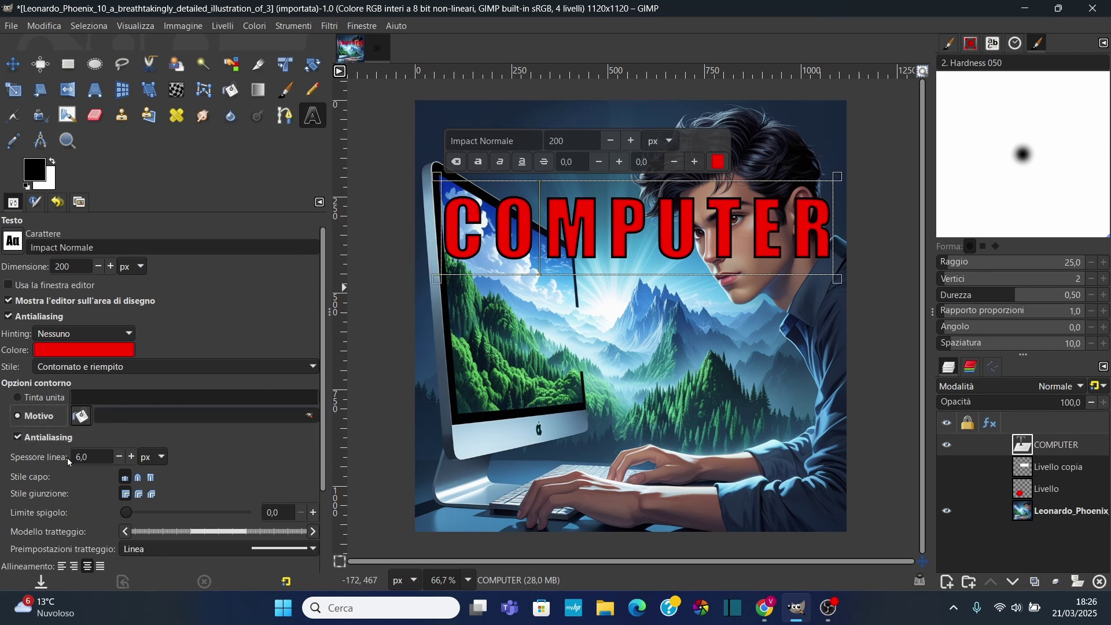
pyautogui.click(132, 458)
pyautogui.click(132, 457)
pyautogui.click(132, 457)
pyautogui.click(132, 457)
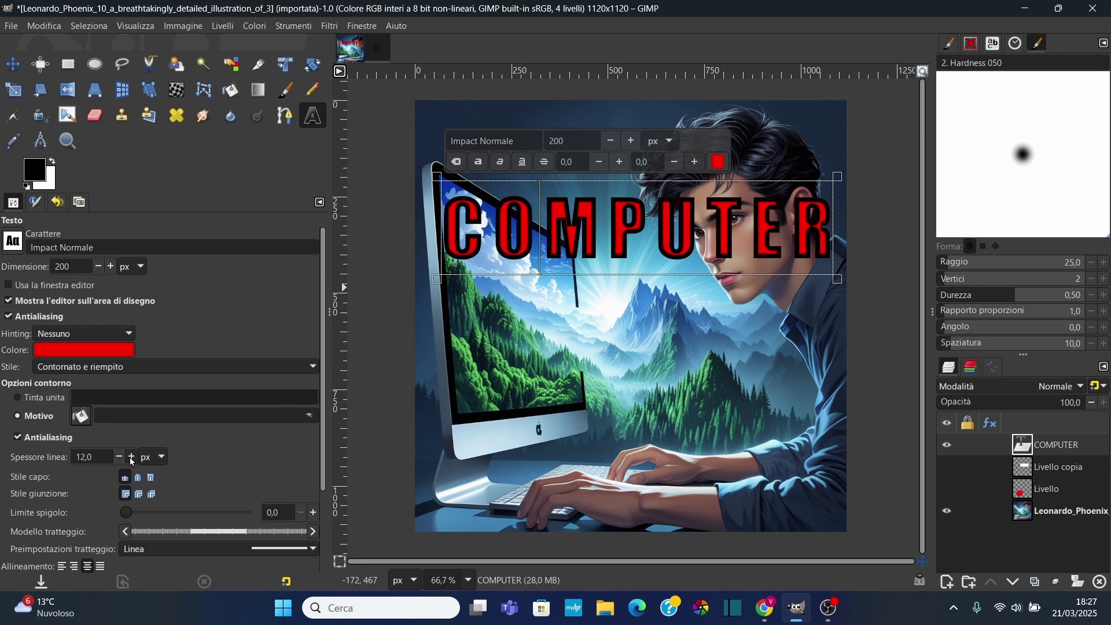
pyautogui.click(118, 457)
pyautogui.click(161, 458)
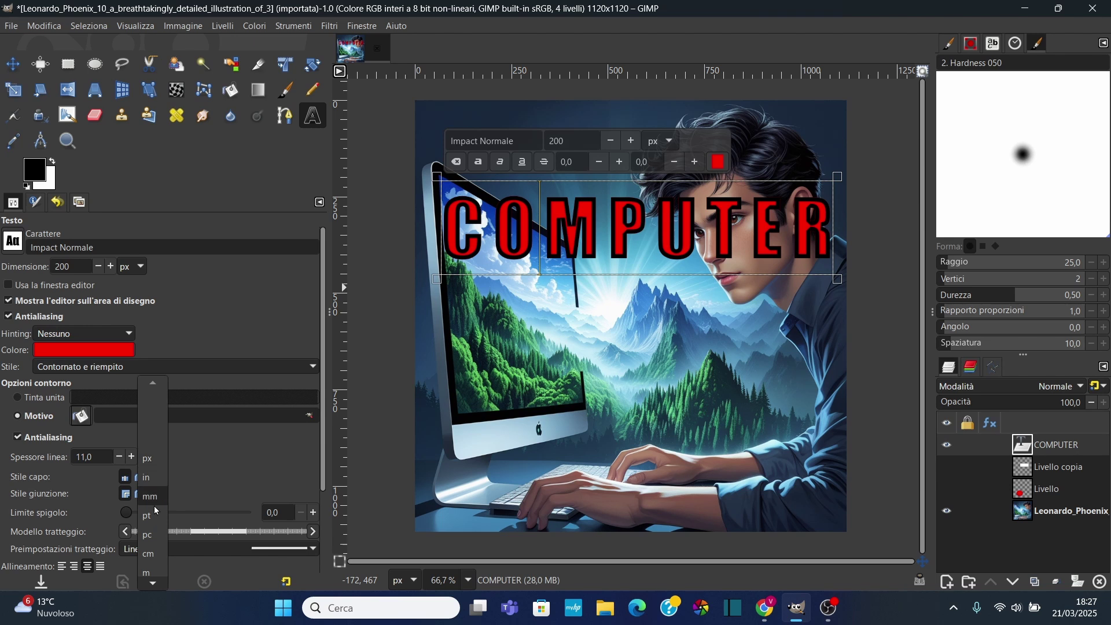
pyautogui.click(202, 478)
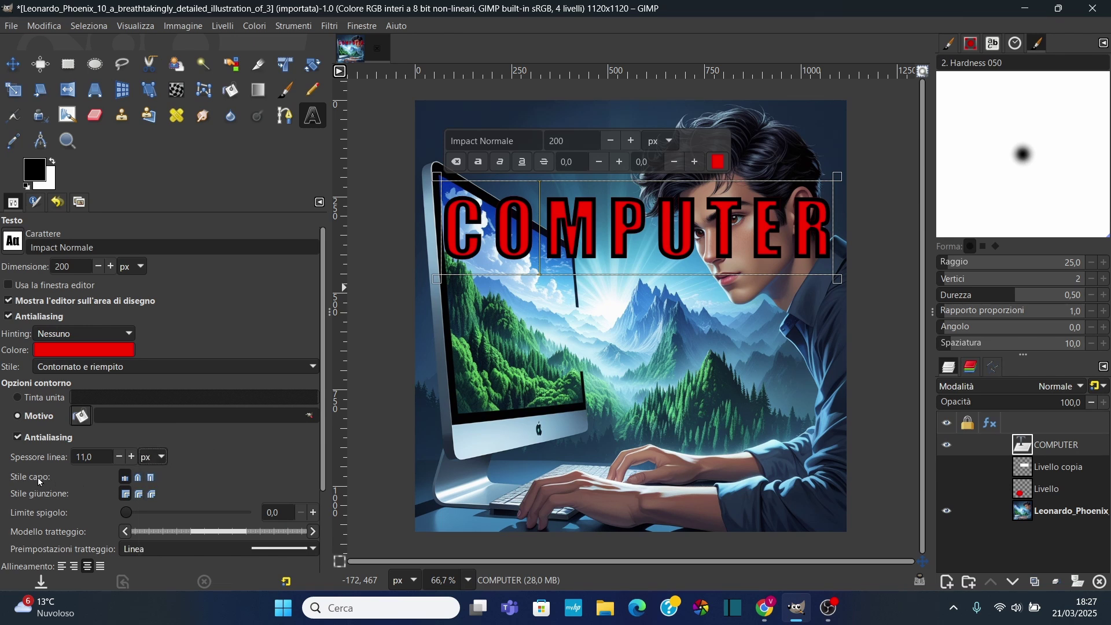
# Step: Give the outline round caps, trying miter, round and bevel joins before settling on round
pyautogui.click(138, 478)
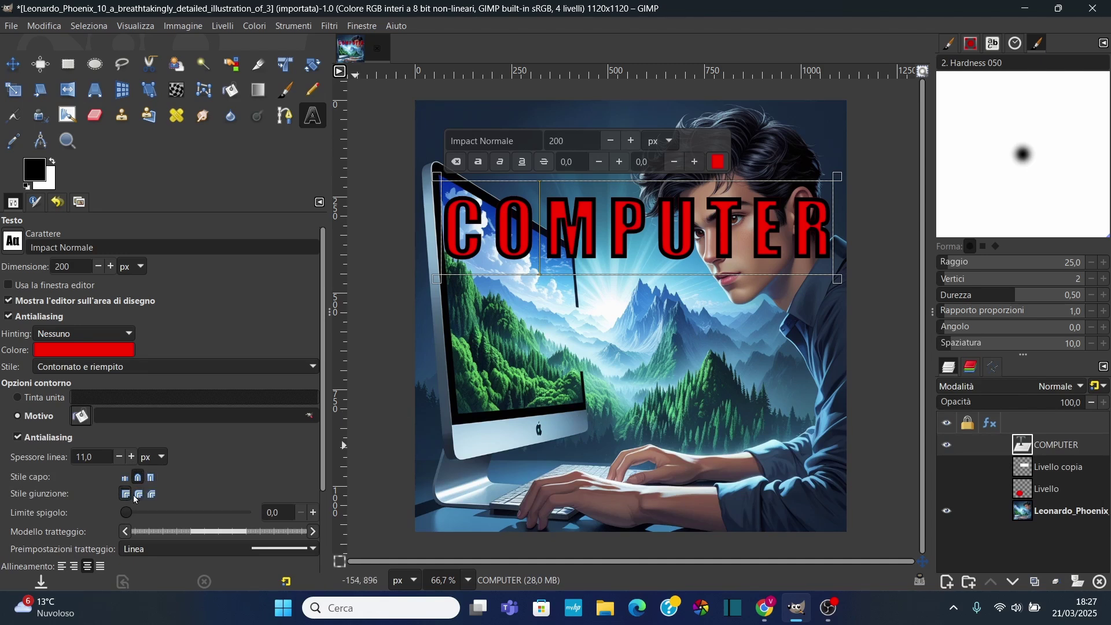
pyautogui.click(138, 495)
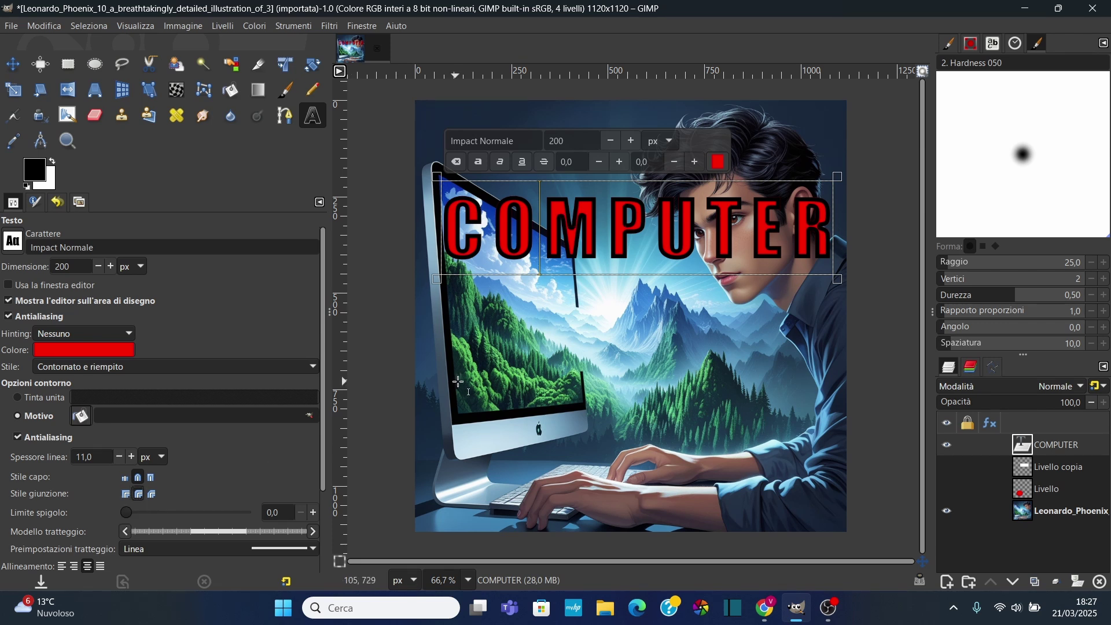
pyautogui.scroll(1, 613, 296)
pyautogui.scroll(2, 613, 296)
pyautogui.scroll(2, 614, 296)
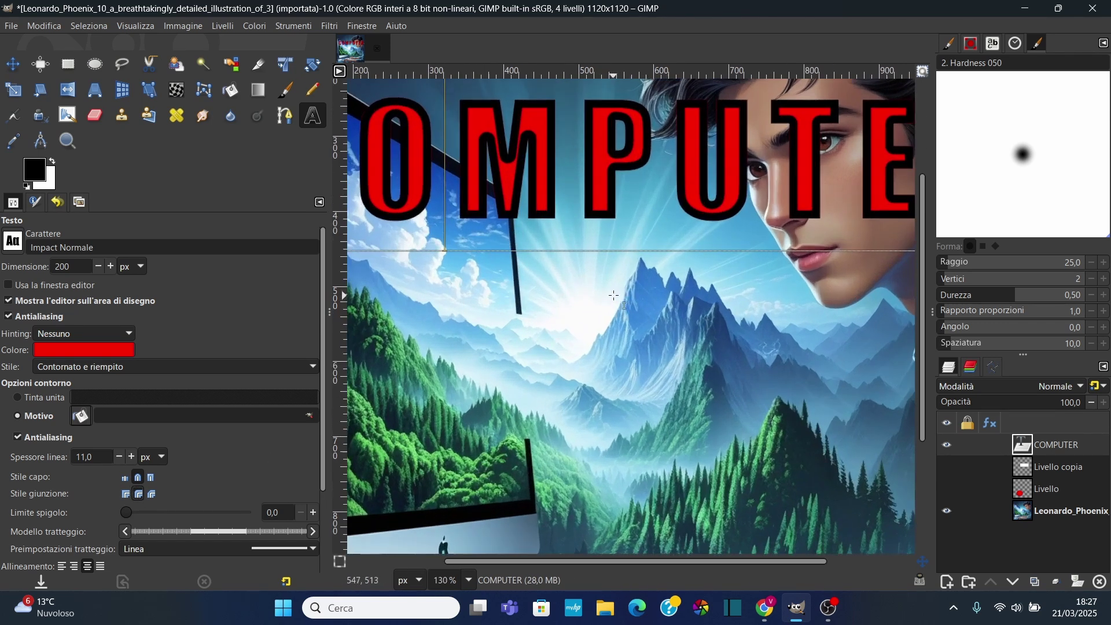
pyautogui.click(126, 499)
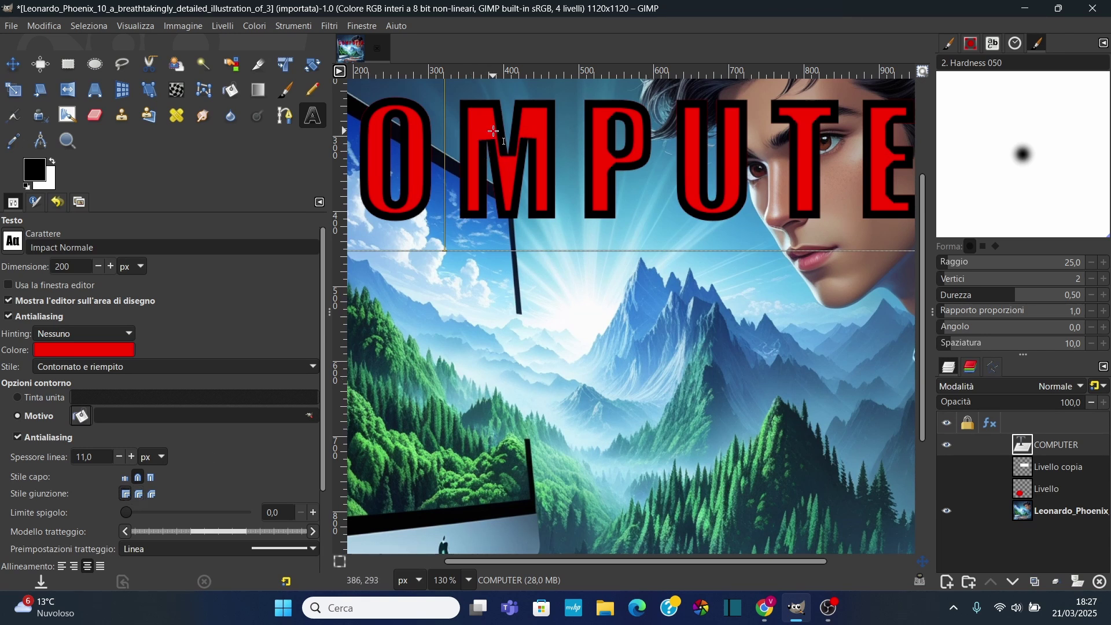
pyautogui.click(151, 496)
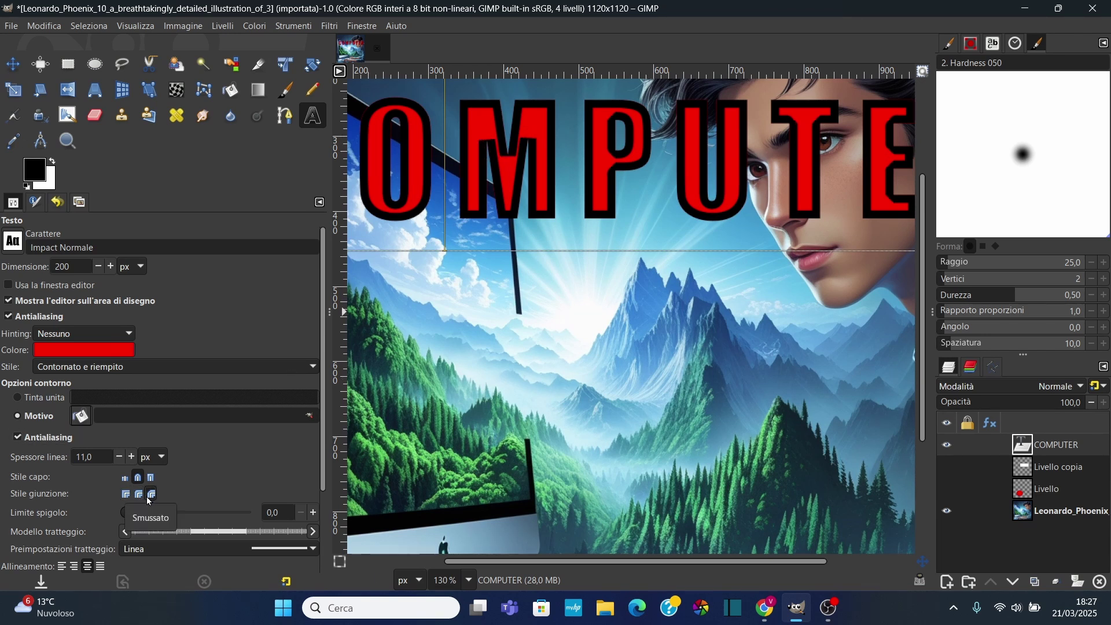
pyautogui.click(139, 495)
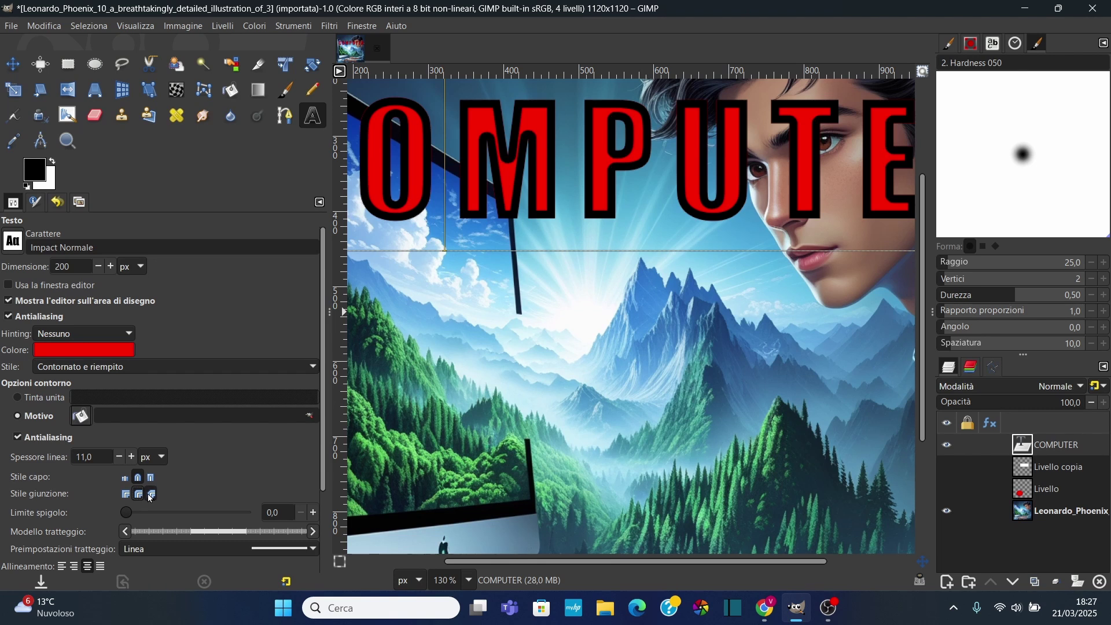
pyautogui.click(149, 496)
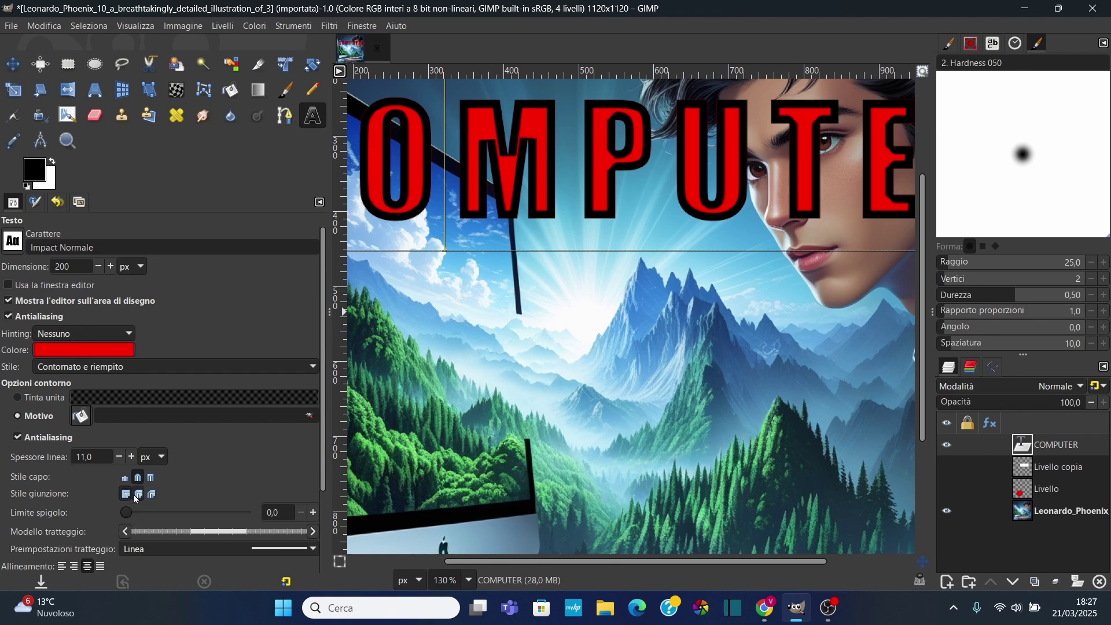
pyautogui.click(134, 494)
pyautogui.scroll(-3, 168, 475)
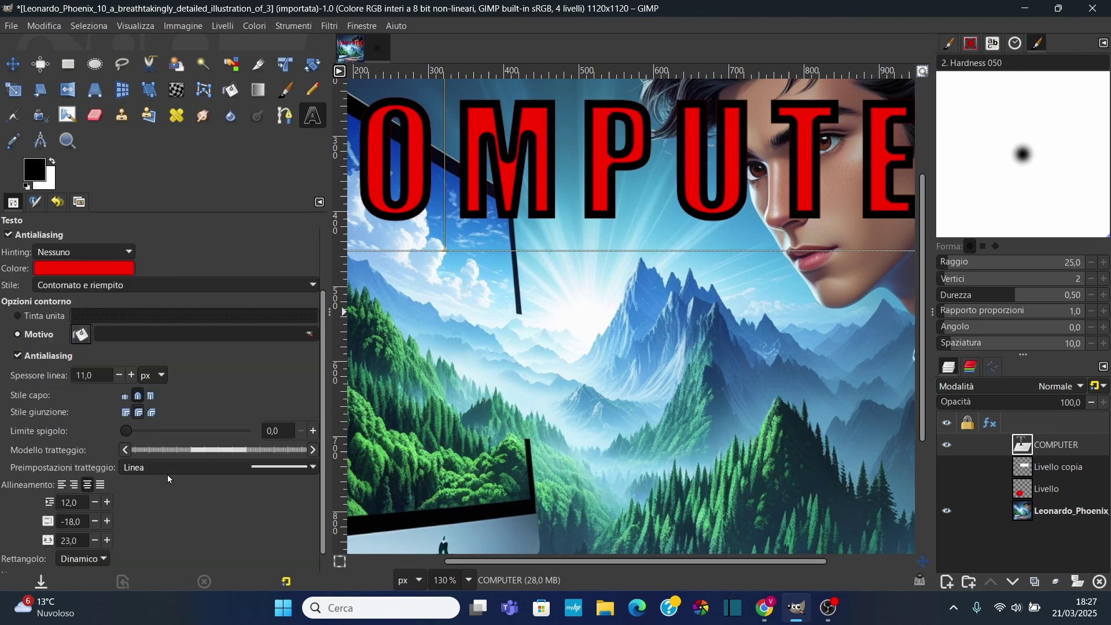
# Step: Switch to mitred joins and adjust the miter limit slider, leaving it at 0.0
pyautogui.click(125, 412)
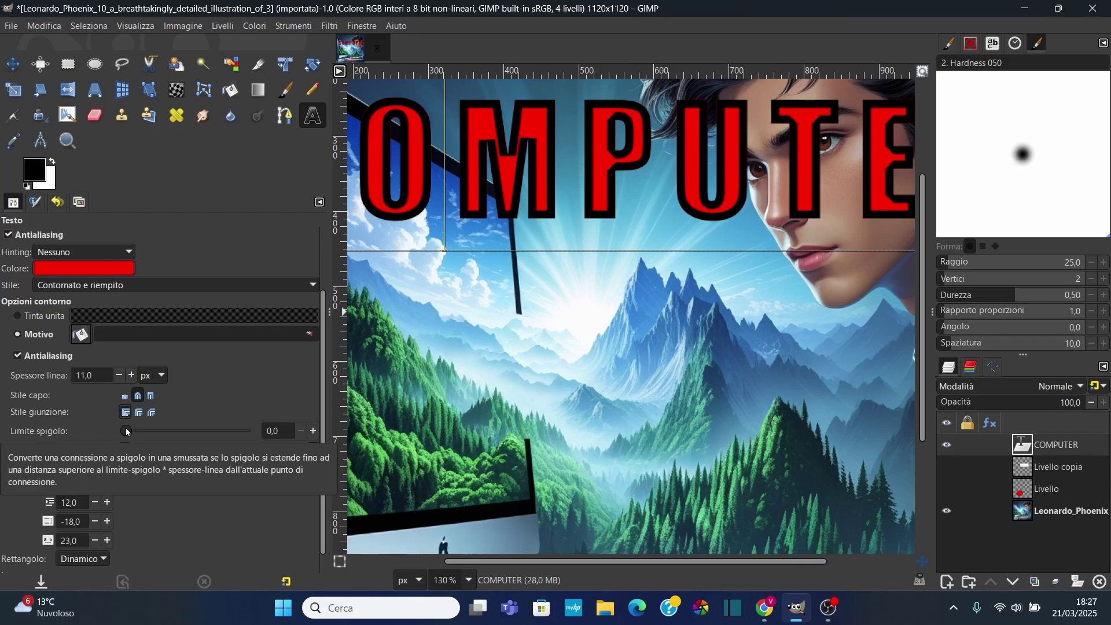
pyautogui.moveTo(127, 432); pyautogui.dragTo(140, 435)
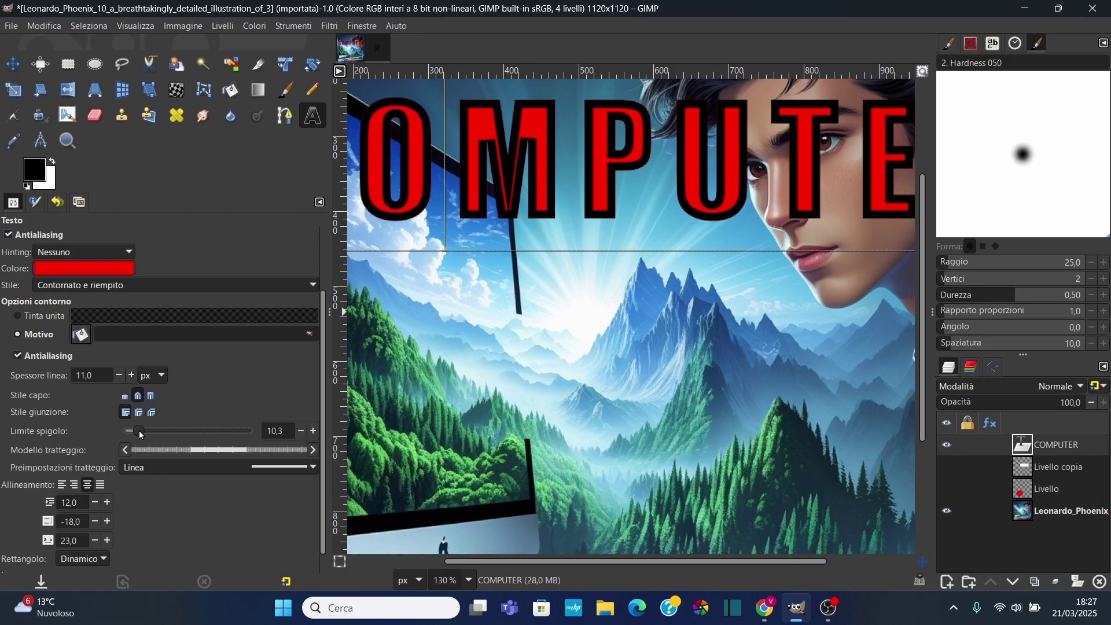
pyautogui.moveTo(140, 435)
pyautogui.mouseDown()
pyautogui.moveTo(153, 437)
pyautogui.moveTo(126, 438)
pyautogui.moveTo(154, 438)
pyautogui.moveTo(120, 440)
pyautogui.mouseUp()
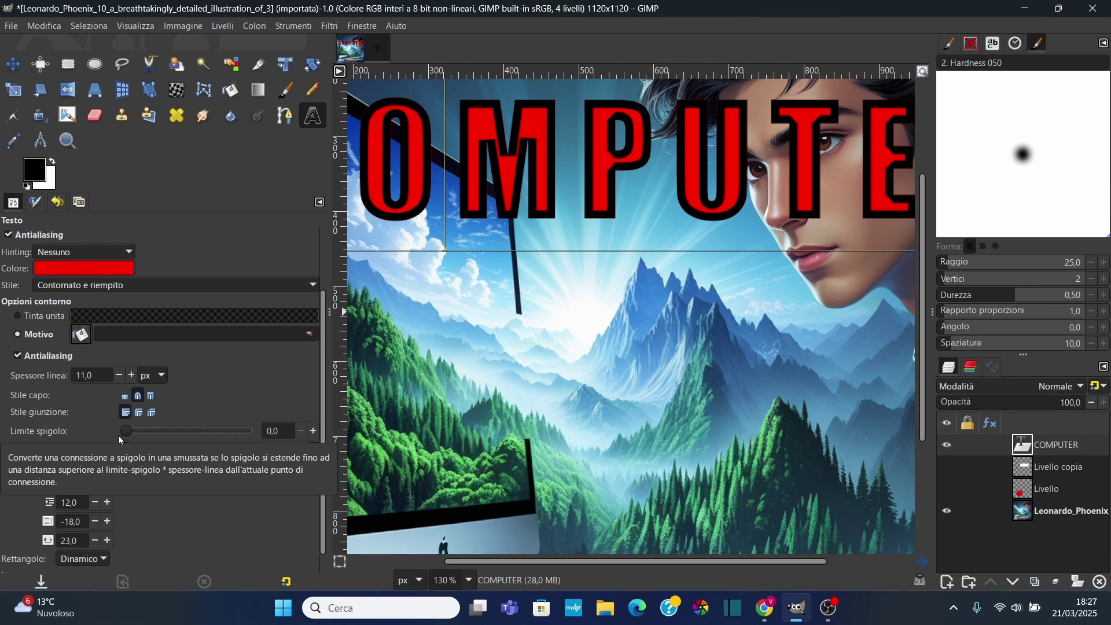
pyautogui.scroll(-1, 210, 407)
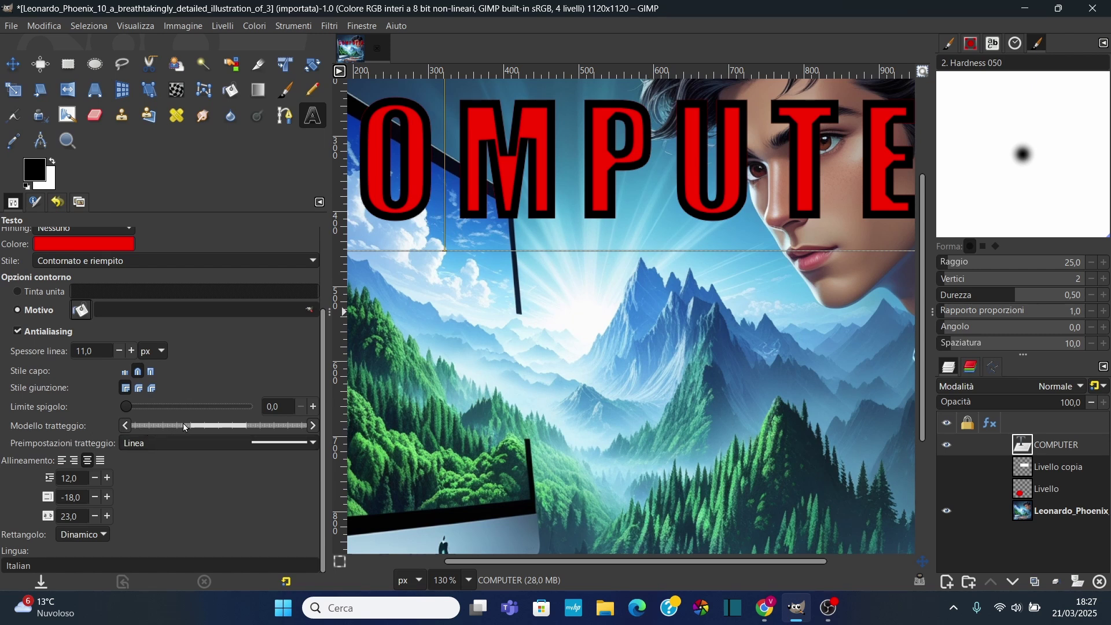
pyautogui.moveTo(183, 425); pyautogui.dragTo(265, 425)
pyautogui.click(124, 425)
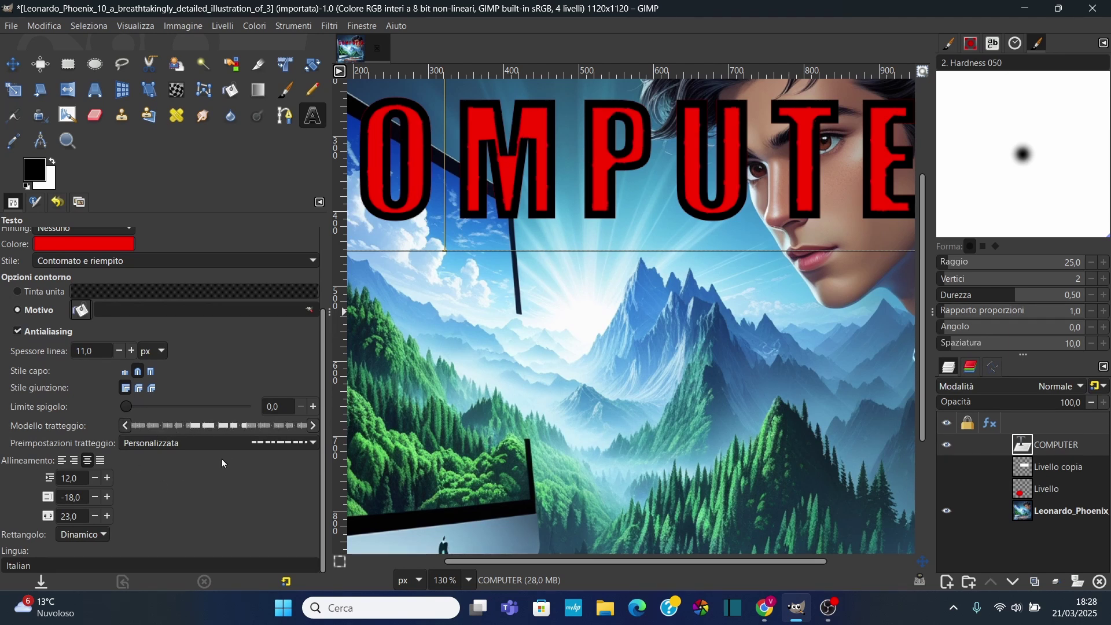
pyautogui.click(217, 442)
pyautogui.click(242, 462)
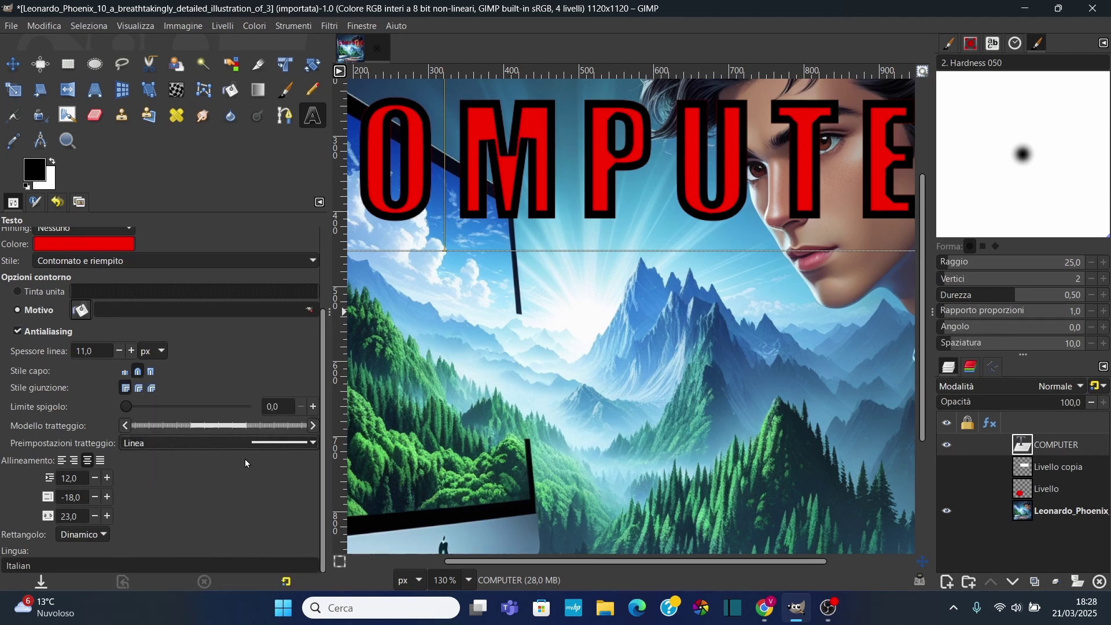
pyautogui.click(236, 445)
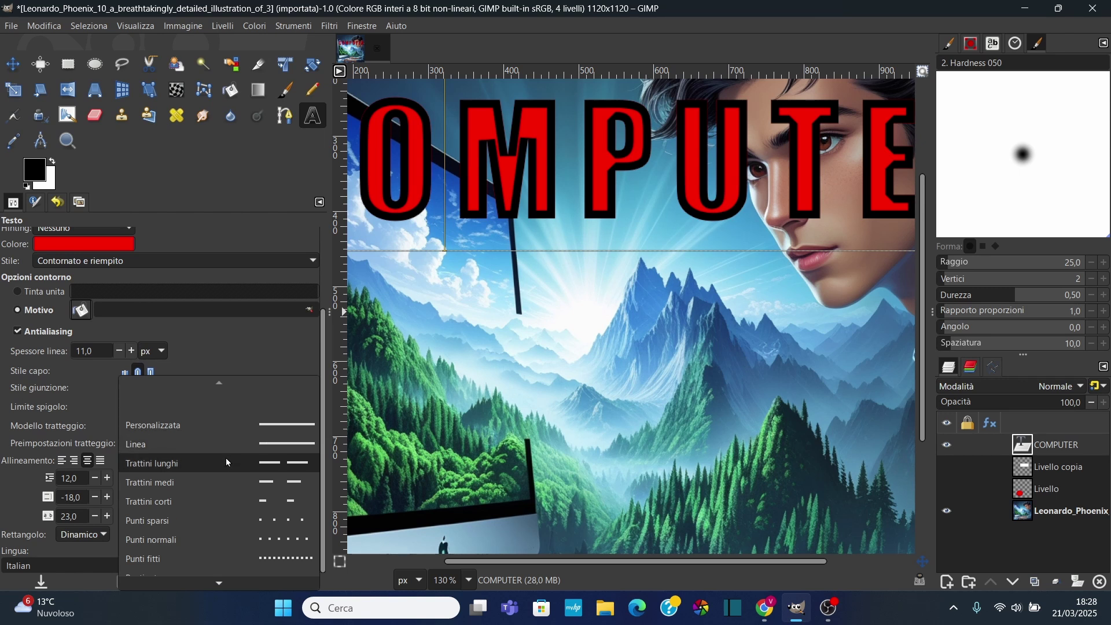
pyautogui.click(226, 461)
pyautogui.click(227, 464)
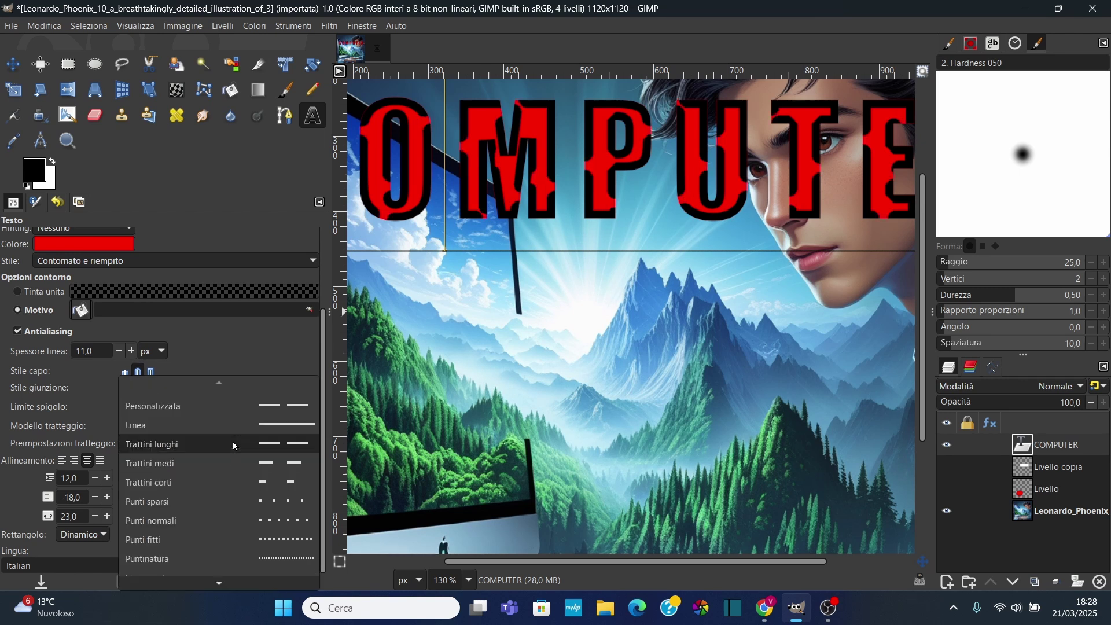
pyautogui.click(218, 481)
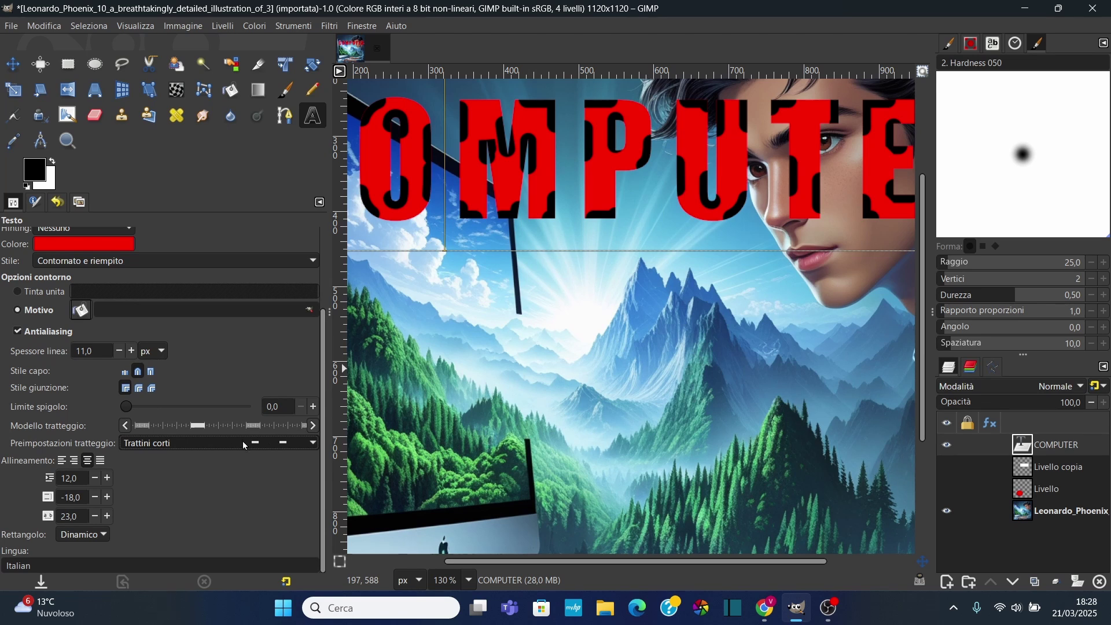
pyautogui.click(125, 426)
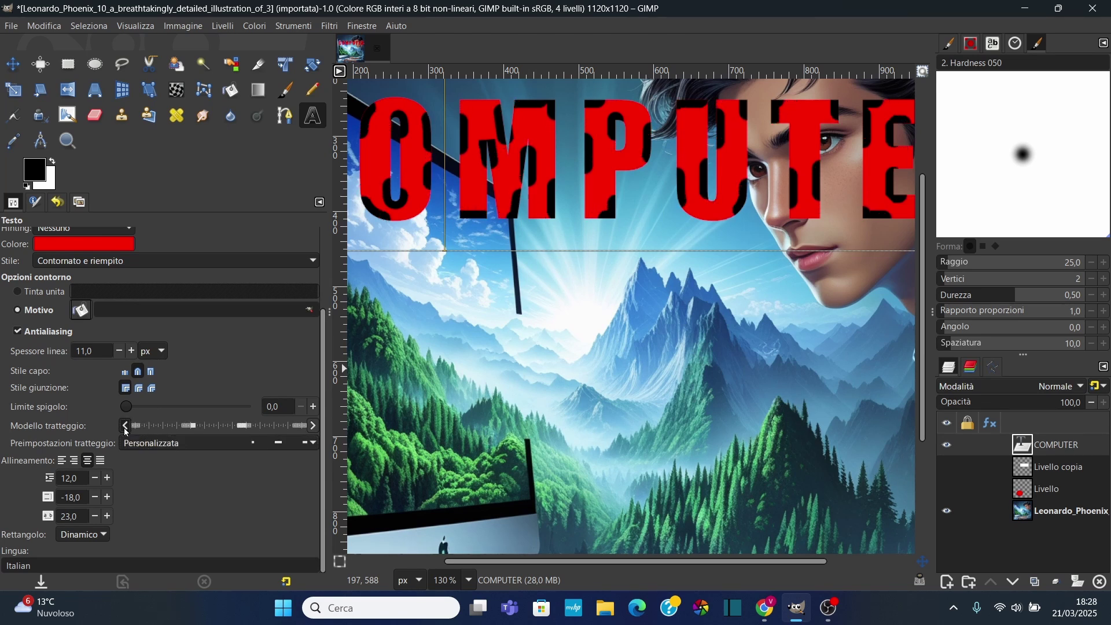
pyautogui.click(125, 426)
pyautogui.click(125, 428)
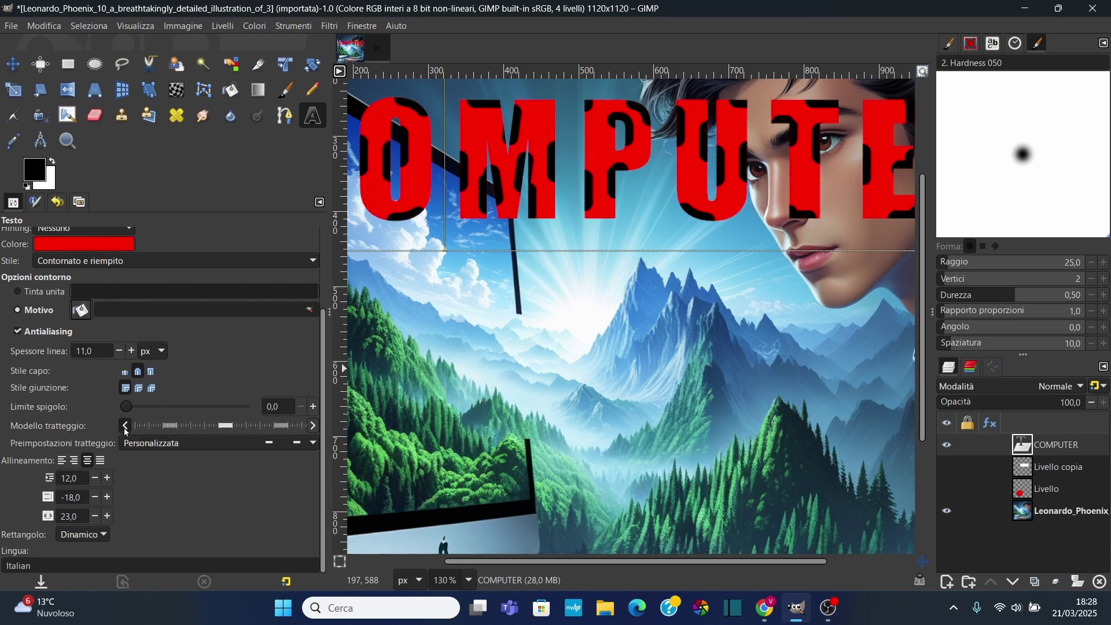
pyautogui.click(125, 428)
pyautogui.click(125, 427)
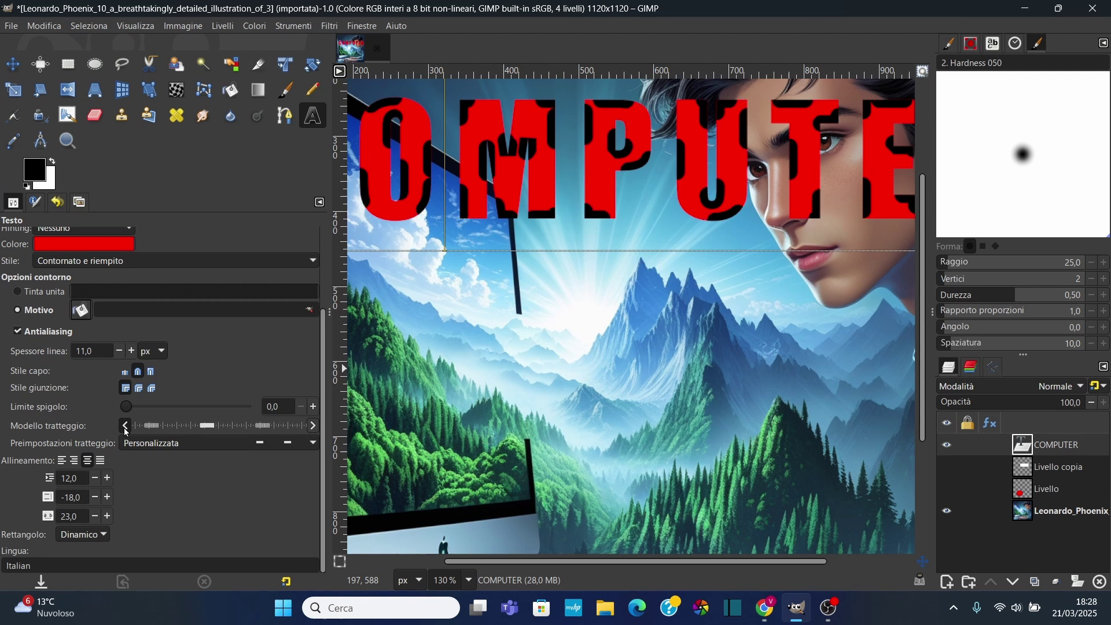
pyautogui.click(125, 427)
pyautogui.click(125, 431)
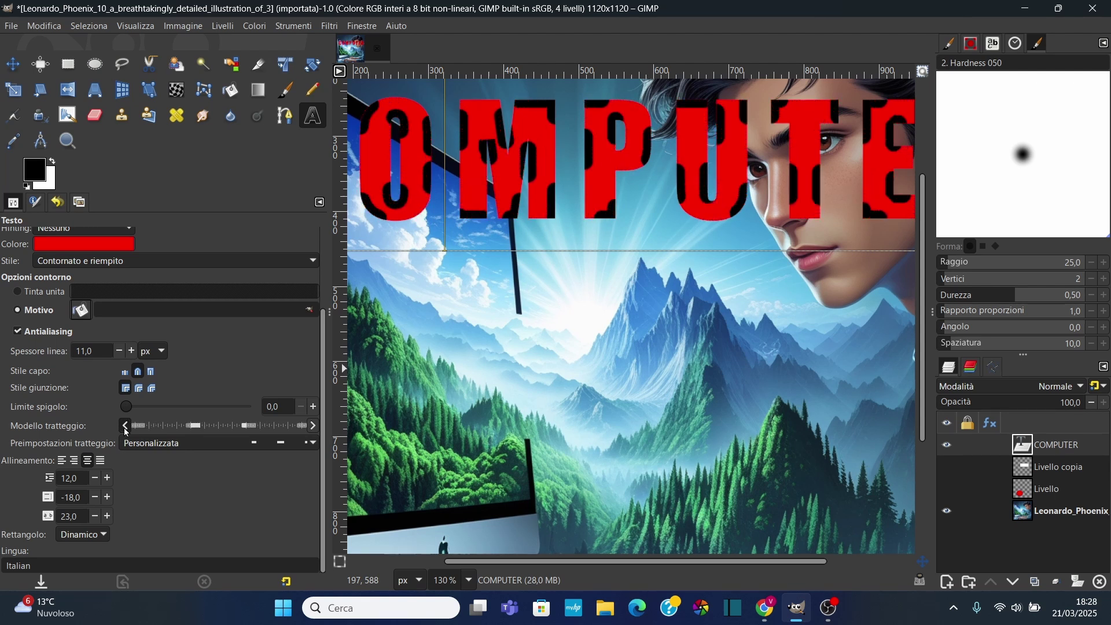
pyautogui.click(231, 447)
pyautogui.click(244, 462)
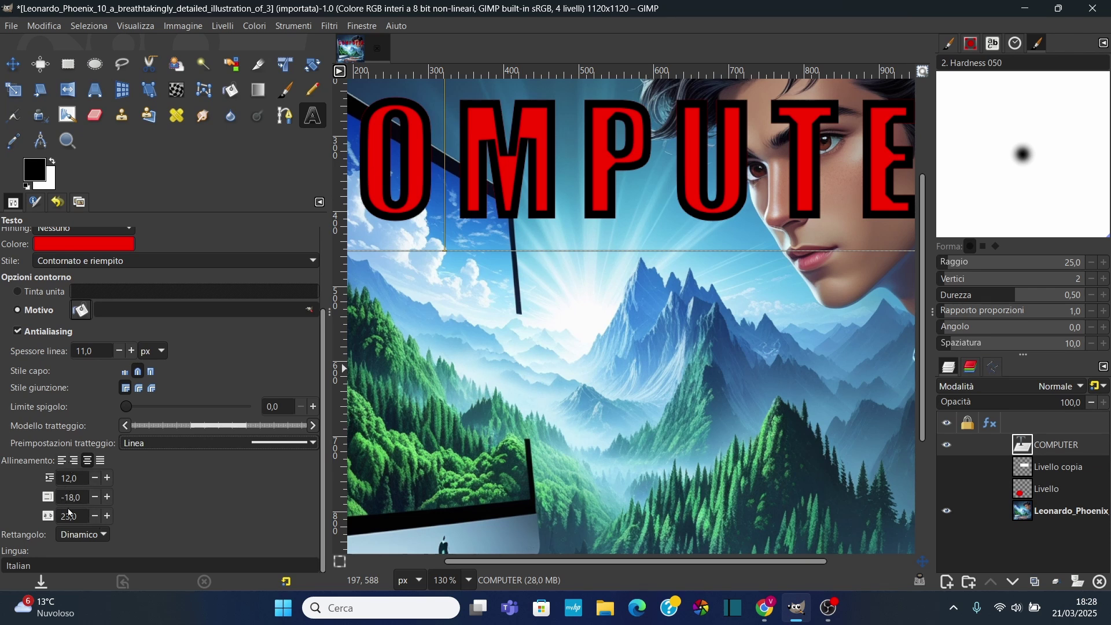
# Step: Lower the COMPUTER letter spacing from 23.0 to 9.0
pyautogui.click(107, 515)
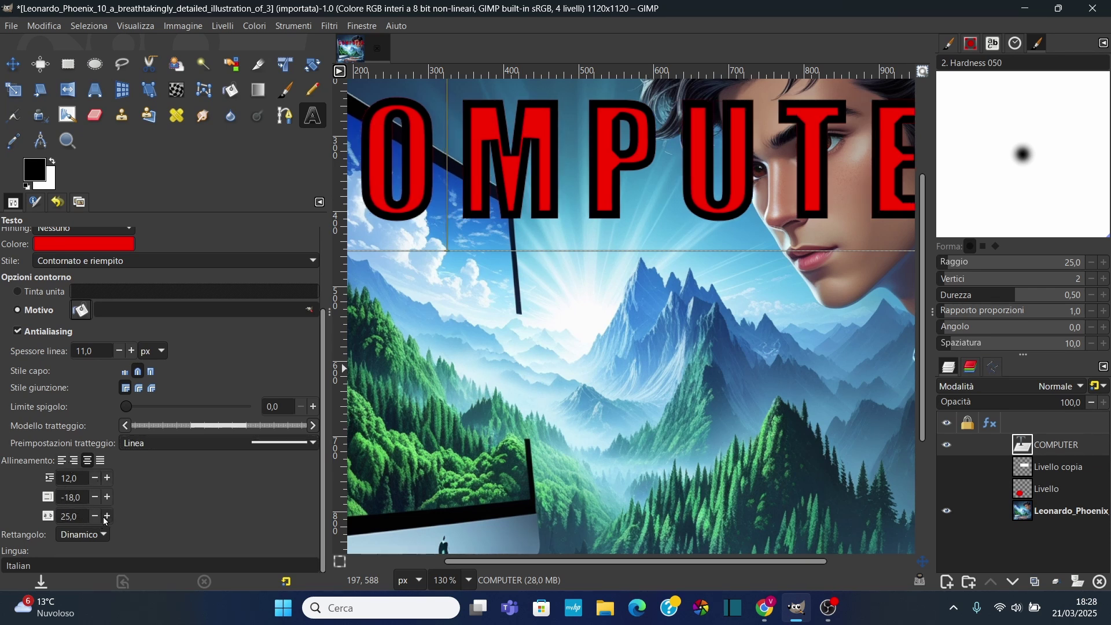
pyautogui.click(107, 516)
pyautogui.click(107, 516)
pyautogui.click(95, 516)
pyautogui.doubleClick(95, 516)
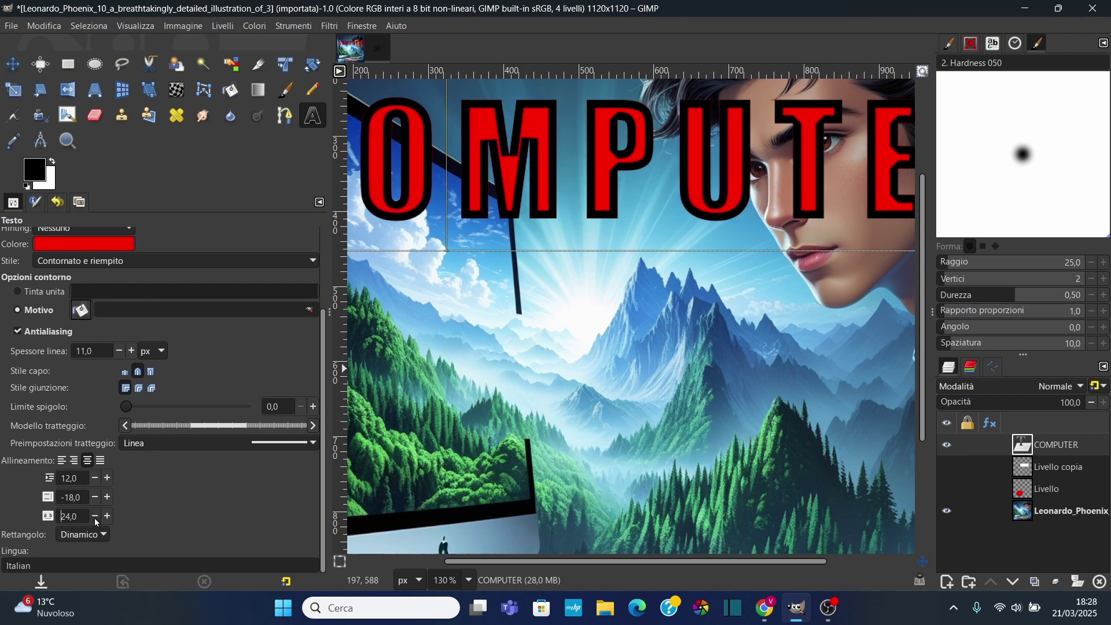
pyautogui.click(95, 516)
pyautogui.click(95, 516)
pyautogui.scroll(-3, 379, 392)
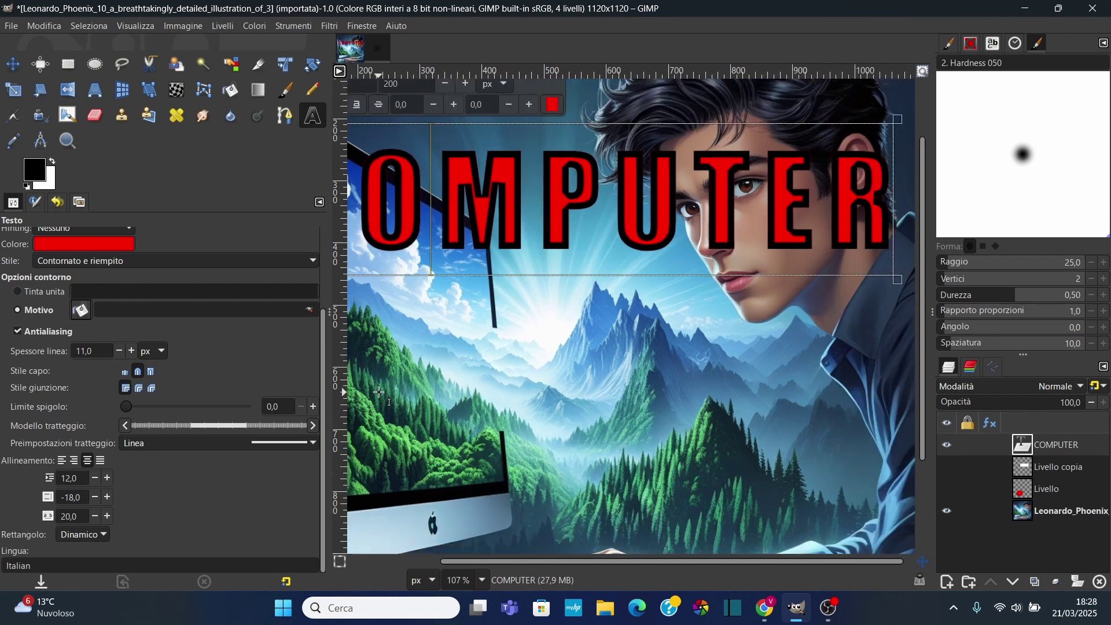
pyautogui.moveTo(462, 562); pyautogui.dragTo(392, 562)
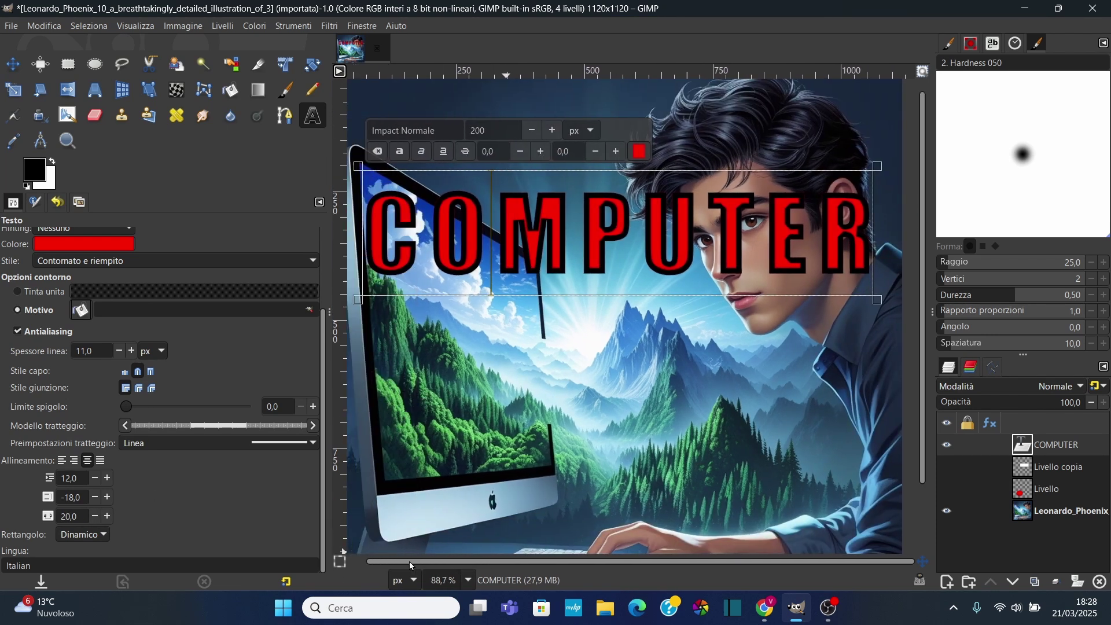
pyautogui.doubleClick(95, 516)
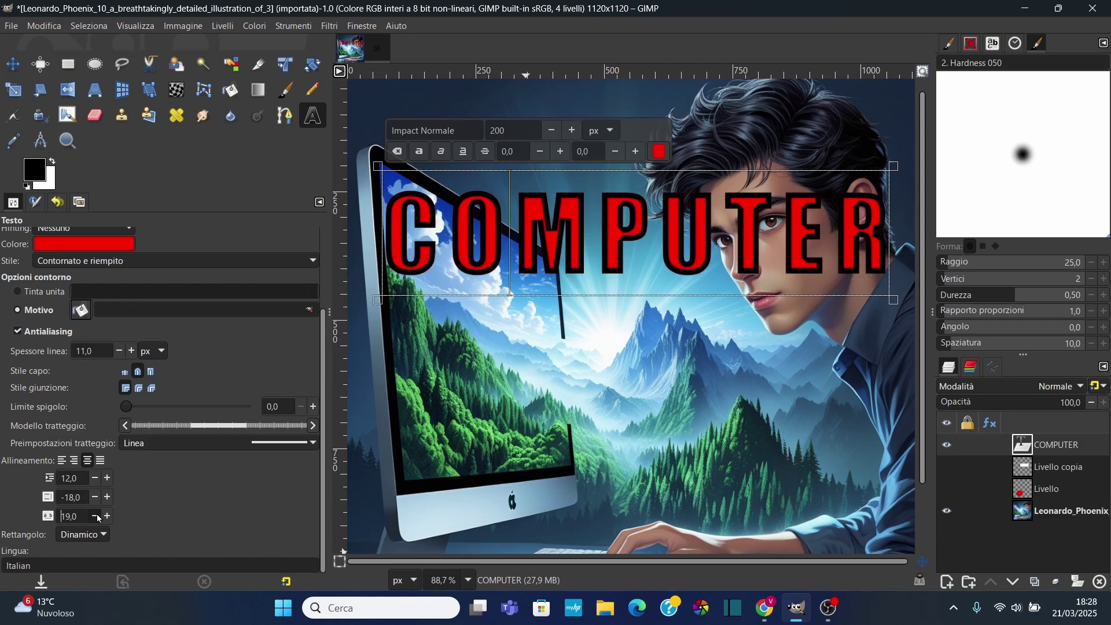
pyautogui.doubleClick(95, 516)
pyautogui.doubleClick(96, 516)
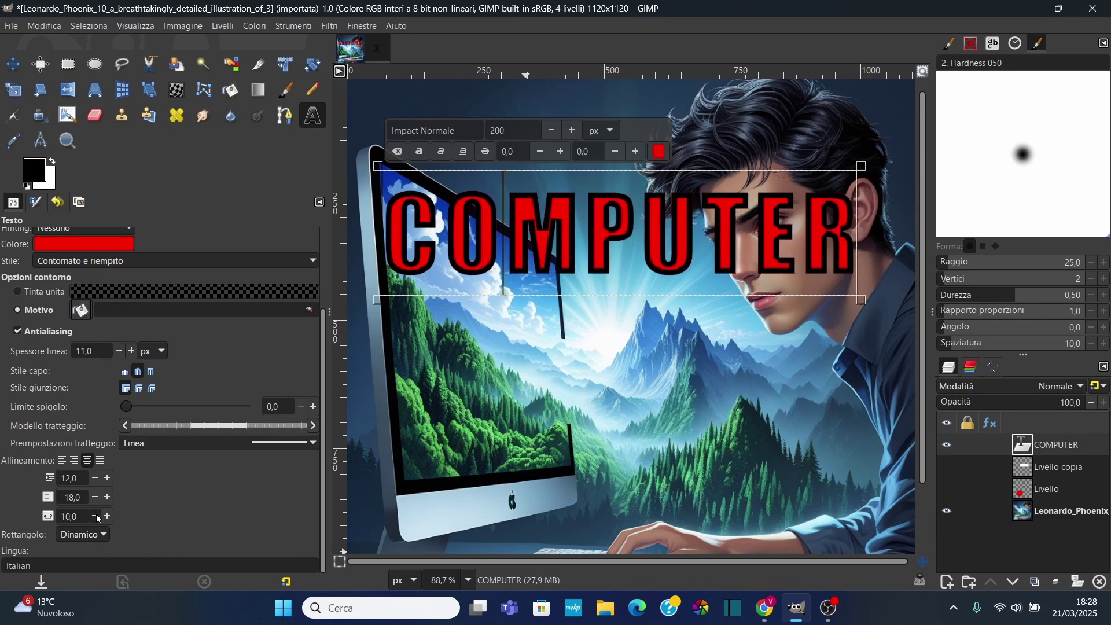
pyautogui.click(96, 516)
# Step: Give the outline flat butt caps and keep the text box Dinamico
pyautogui.click(125, 373)
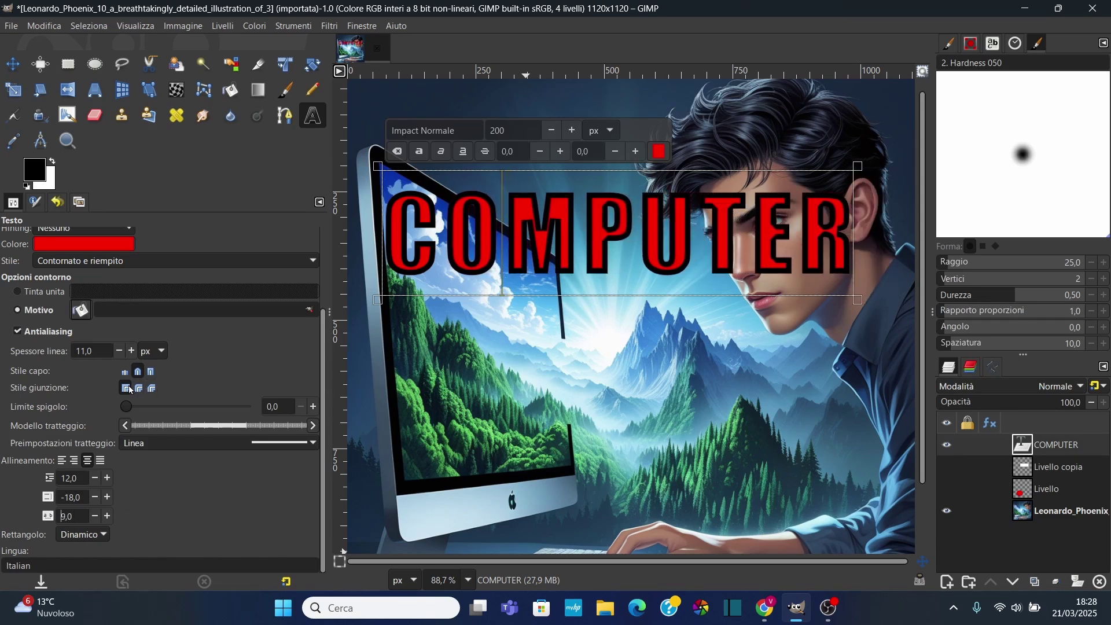
pyautogui.click(125, 426)
pyautogui.click(99, 534)
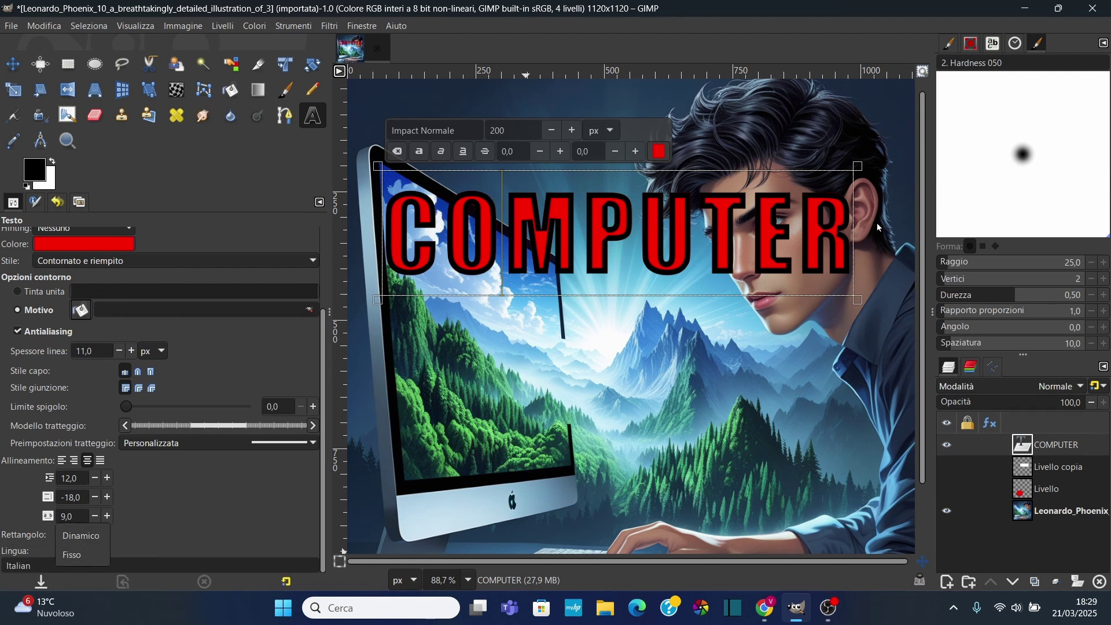
pyautogui.click(745, 251)
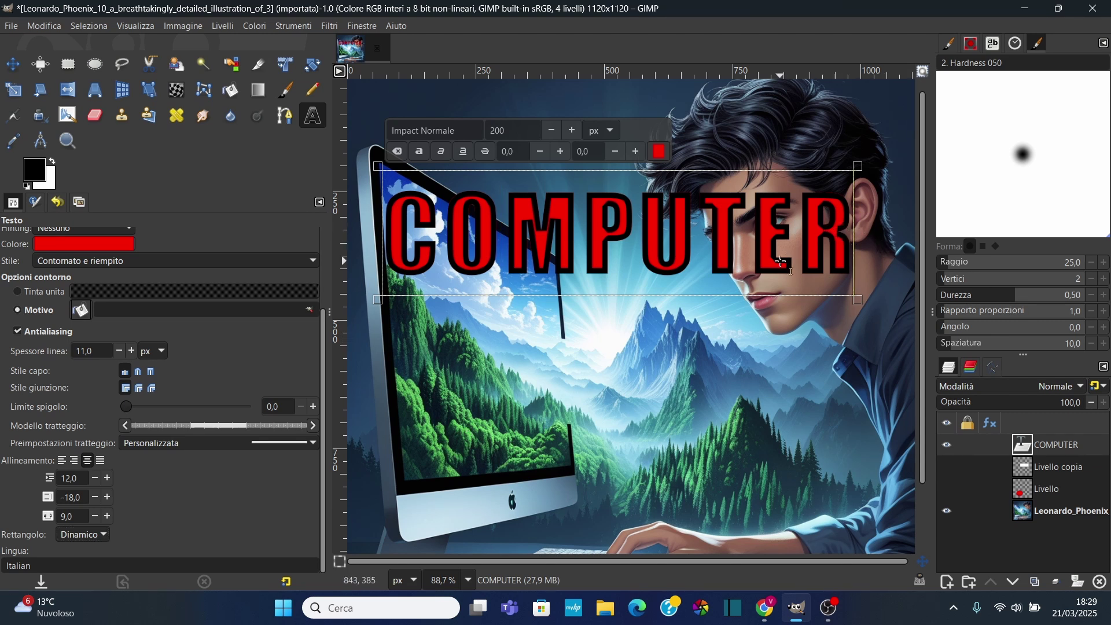
# Step: Set the text box sizing to Fisso (fixed size)
pyautogui.click(836, 265)
pyautogui.write('N')
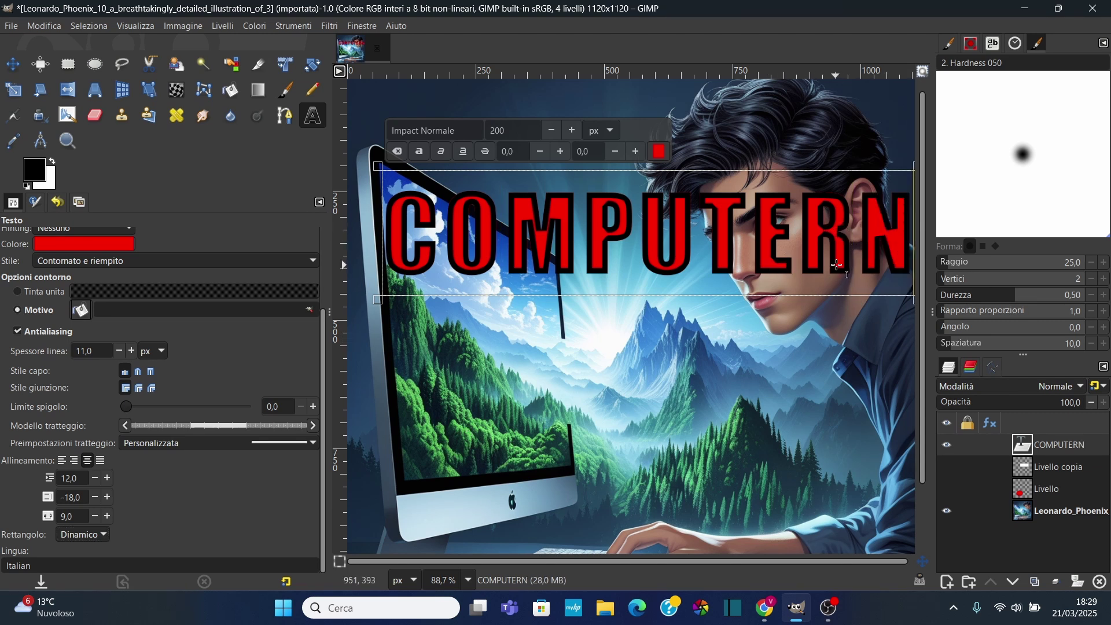
pyautogui.keyDown('ctrl'); pyautogui.scroll(-1, 790, 373); pyautogui.keyUp('ctrl')
pyautogui.keyDown('ctrl'); pyautogui.scroll(-1, 776, 364); pyautogui.keyUp('ctrl')
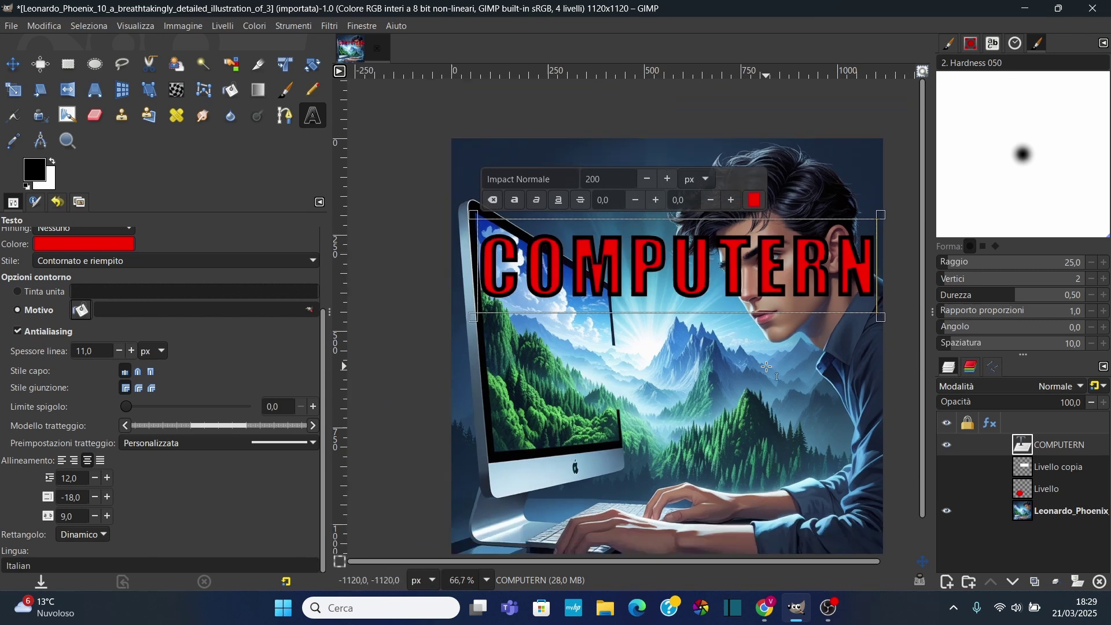
pyautogui.keyDown('ctrl'); pyautogui.scroll(-1, 767, 358); pyautogui.keyUp('ctrl')
pyautogui.press('Return')
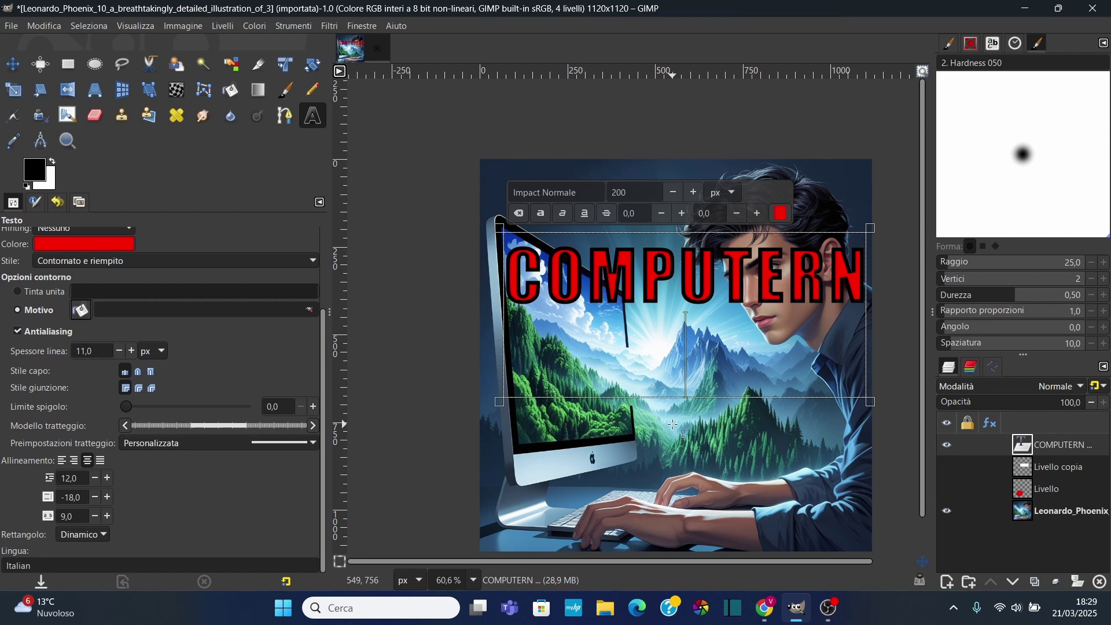
pyautogui.press('BackSpace')
pyautogui.click(82, 535)
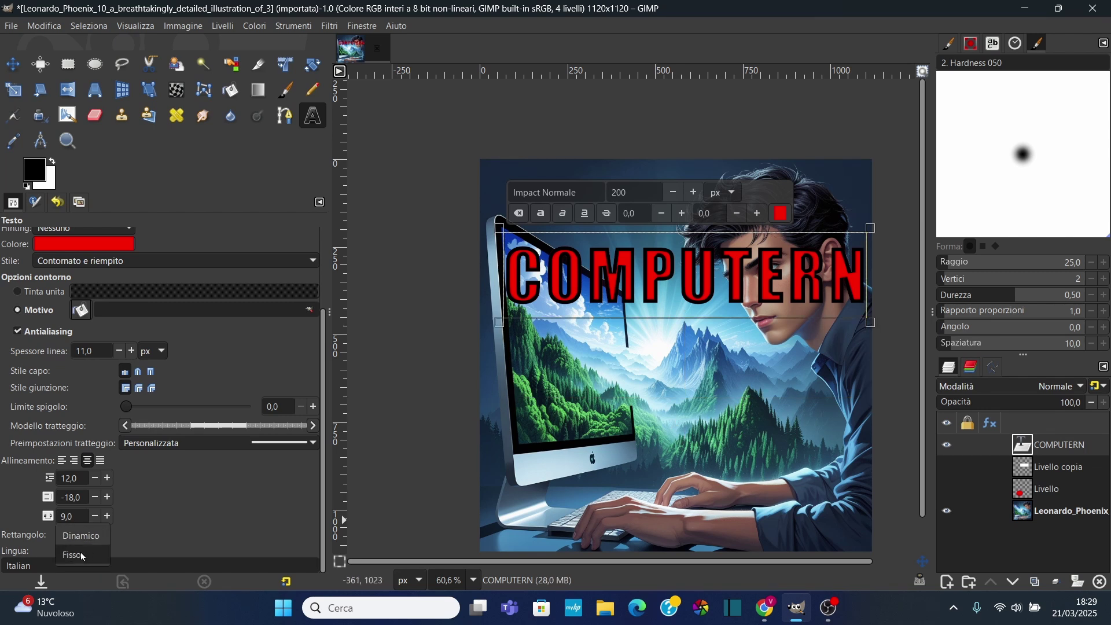
pyautogui.click(81, 556)
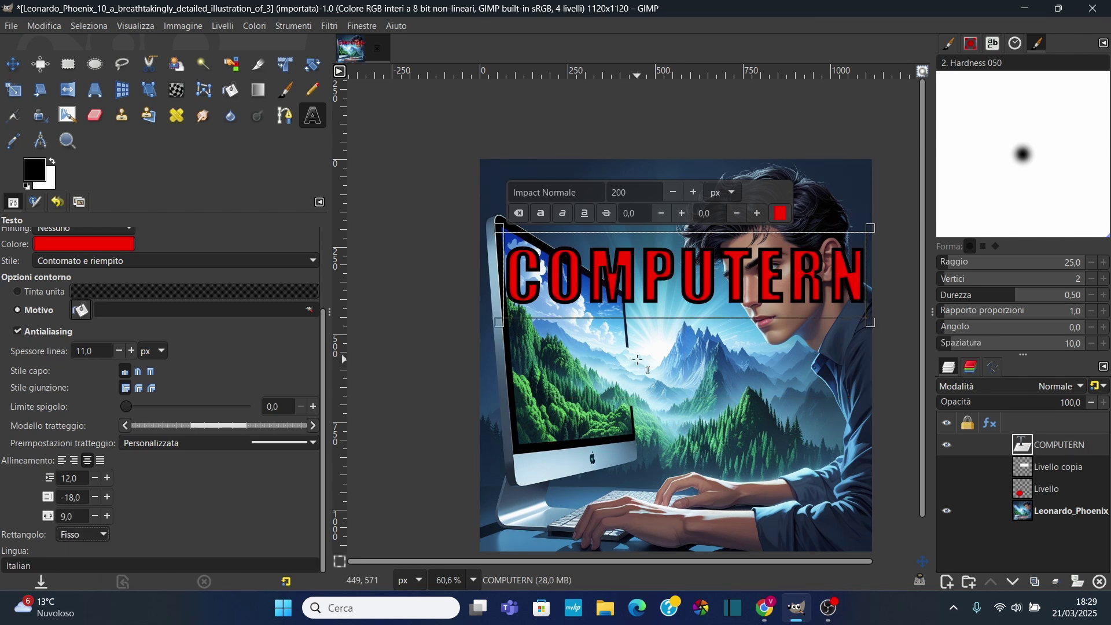
pyautogui.press('space')
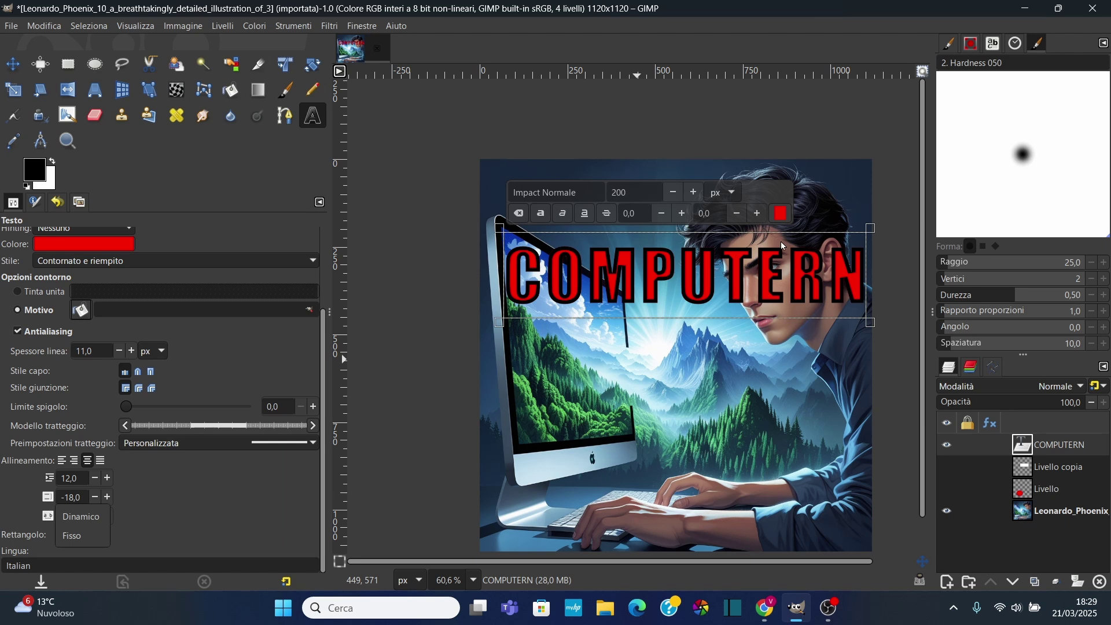
pyautogui.click(442, 285)
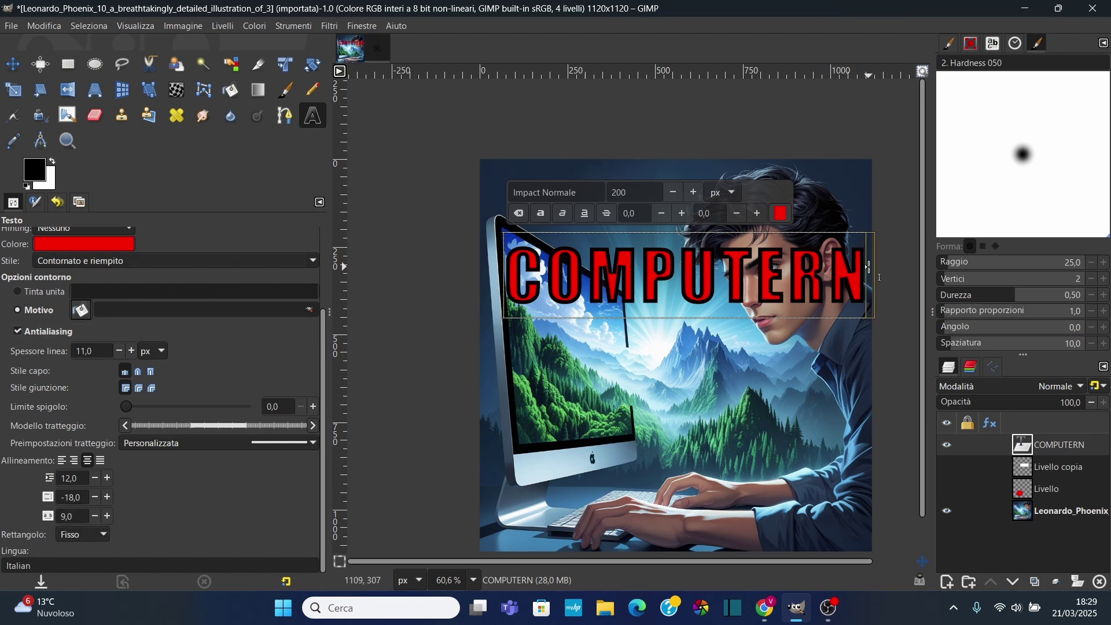
# Step: Remove the stray characters so the text reads COMPUTER again
pyautogui.press('BackSpace')
pyautogui.write('-')
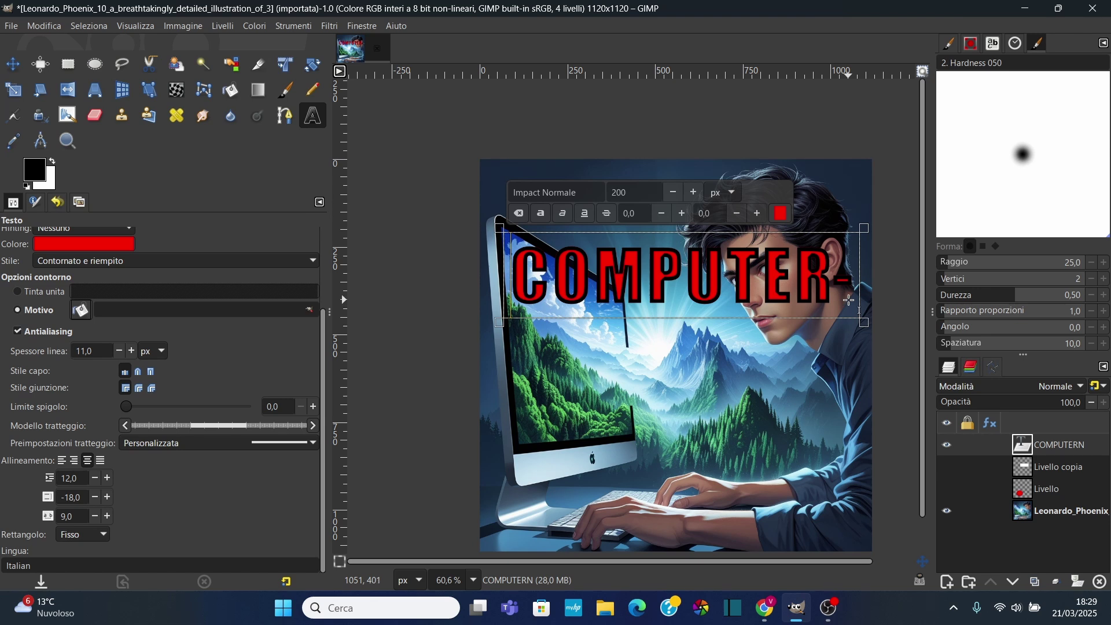
pyautogui.press('BackSpace')
pyautogui.press('BackSpace')
pyautogui.press('BackSpace')
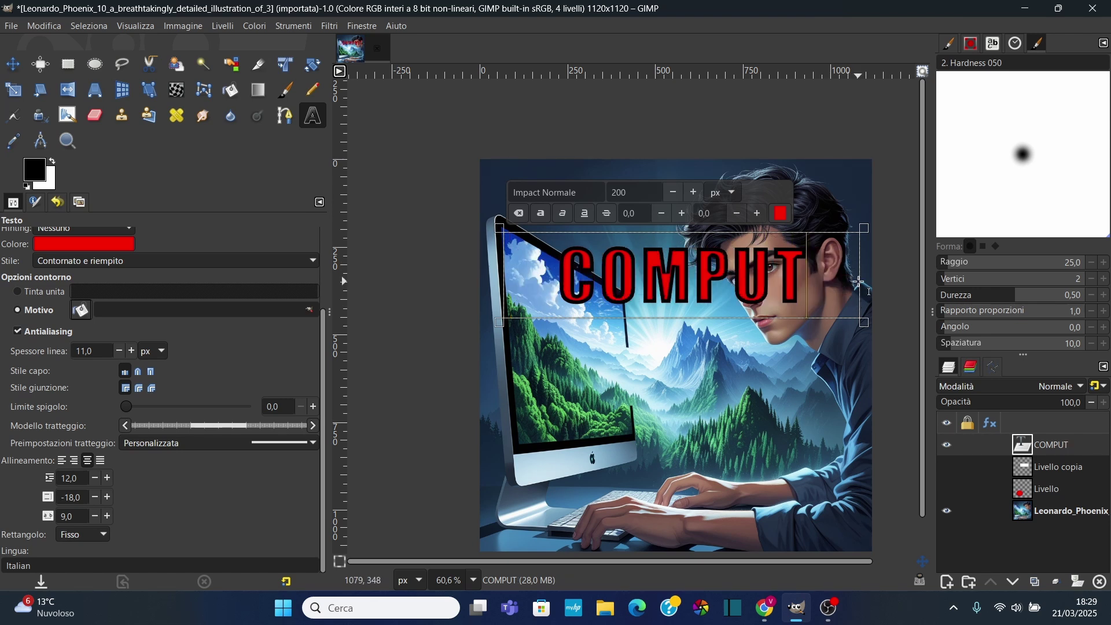
pyautogui.write('ER')
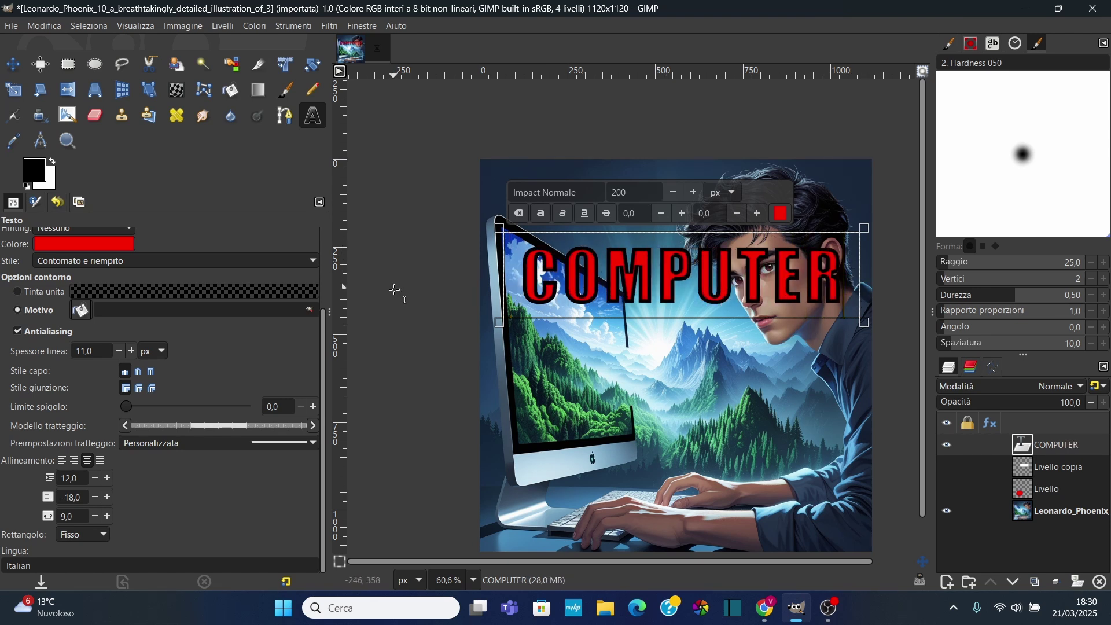
# Step: Restore the Contornato e riempito red-fill style and set round outline joins
pyautogui.scroll(3, 270, 358)
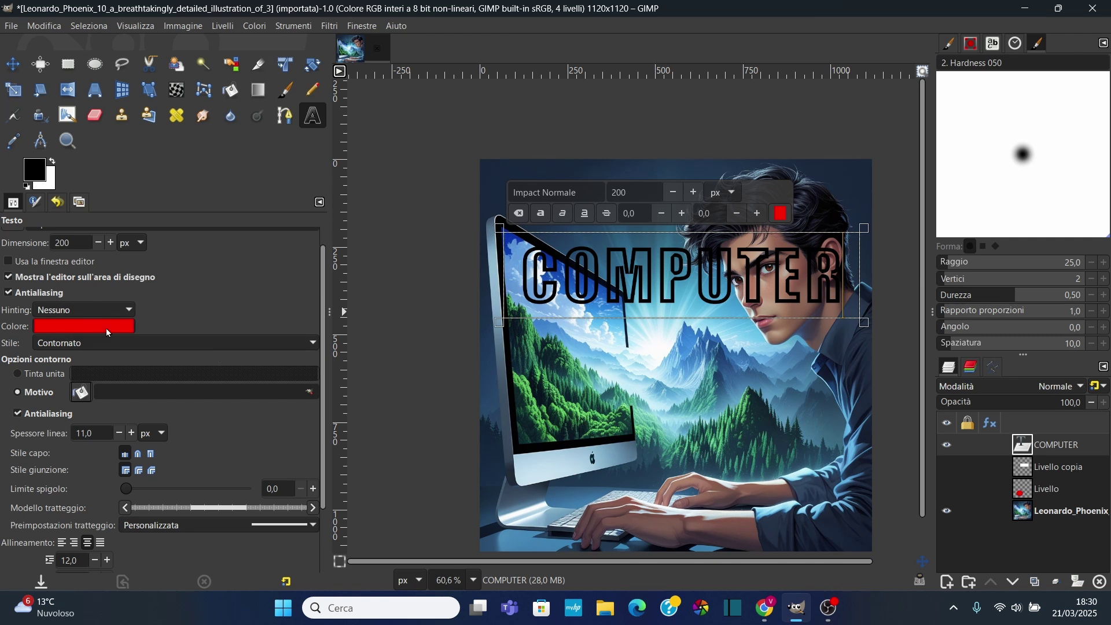
pyautogui.click(85, 344)
pyautogui.click(80, 365)
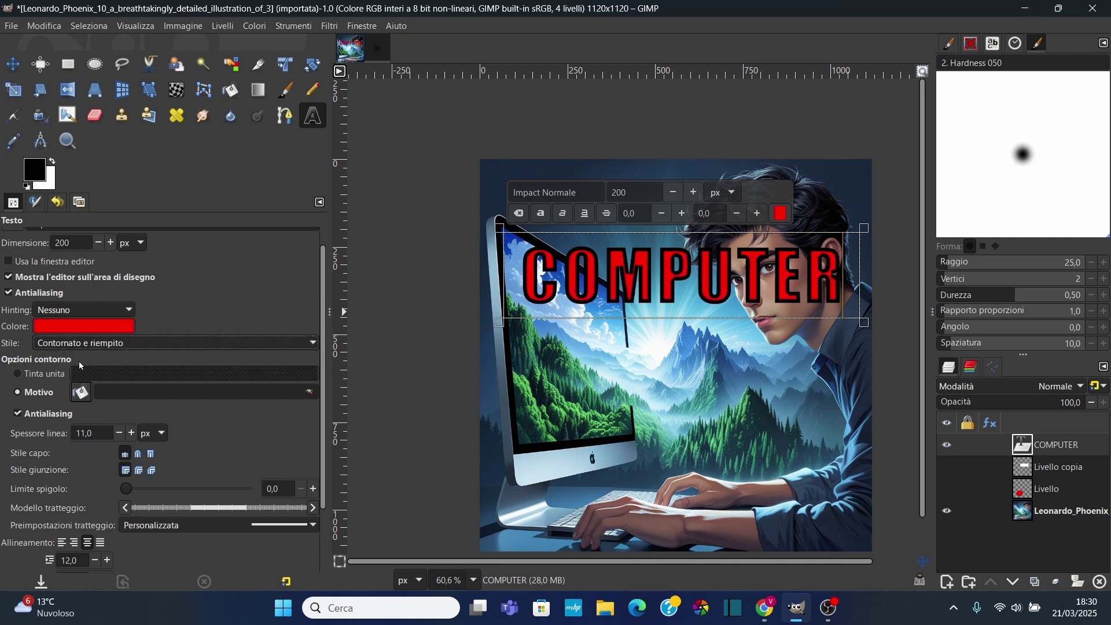
pyautogui.click(140, 471)
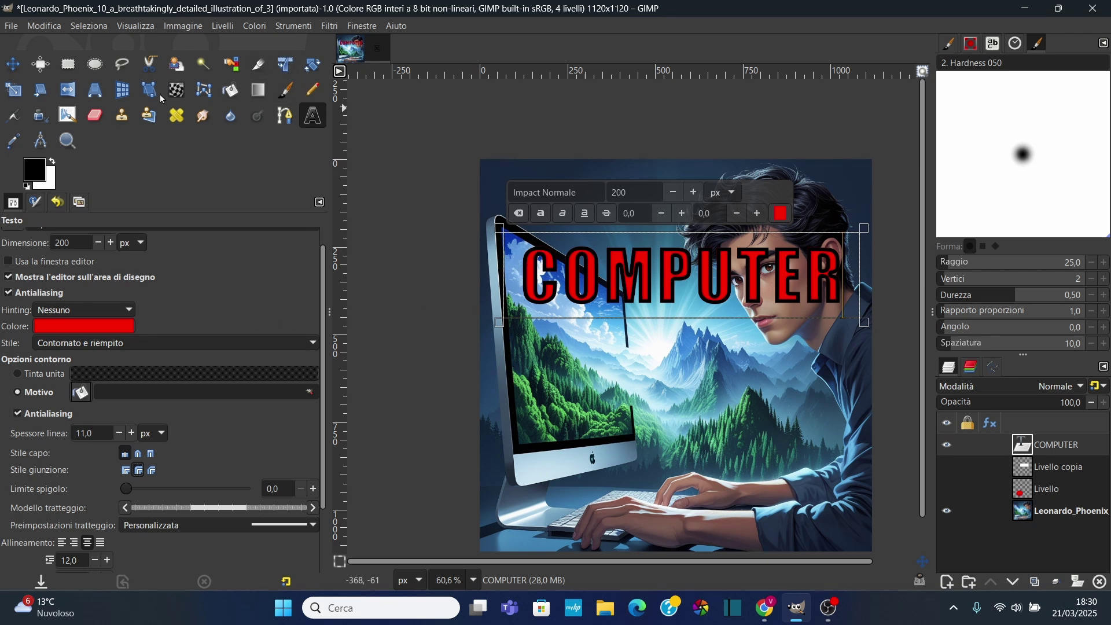
# Step: Drag the four perspective corners to angle COMPUTER over the monitor
pyautogui.click(97, 93)
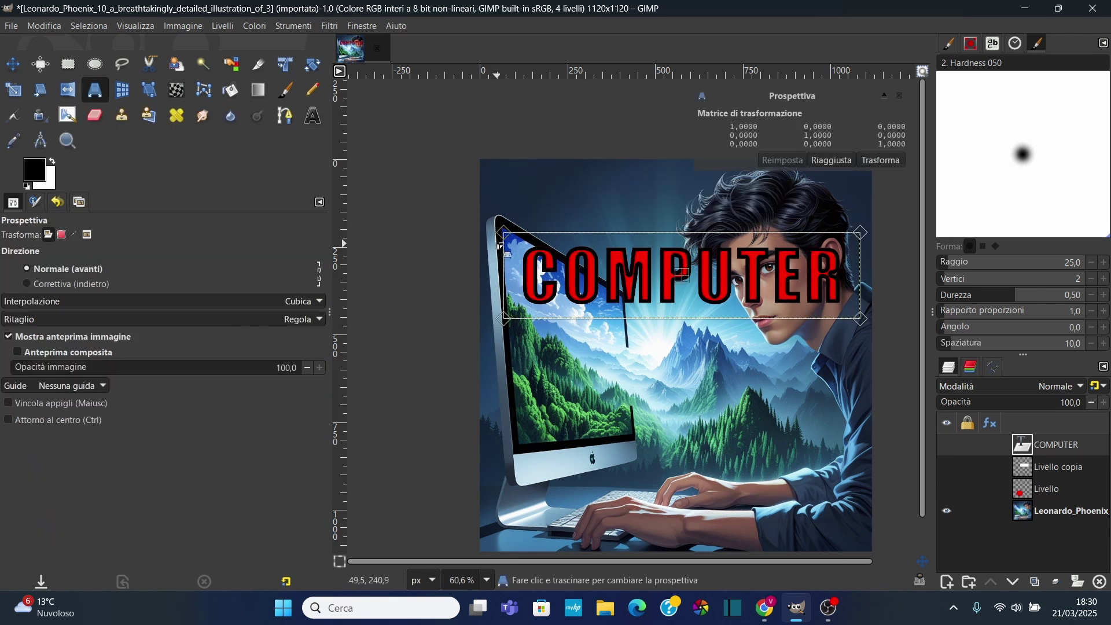
pyautogui.moveTo(508, 234); pyautogui.dragTo(498, 194)
pyautogui.moveTo(504, 318); pyautogui.dragTo(501, 242)
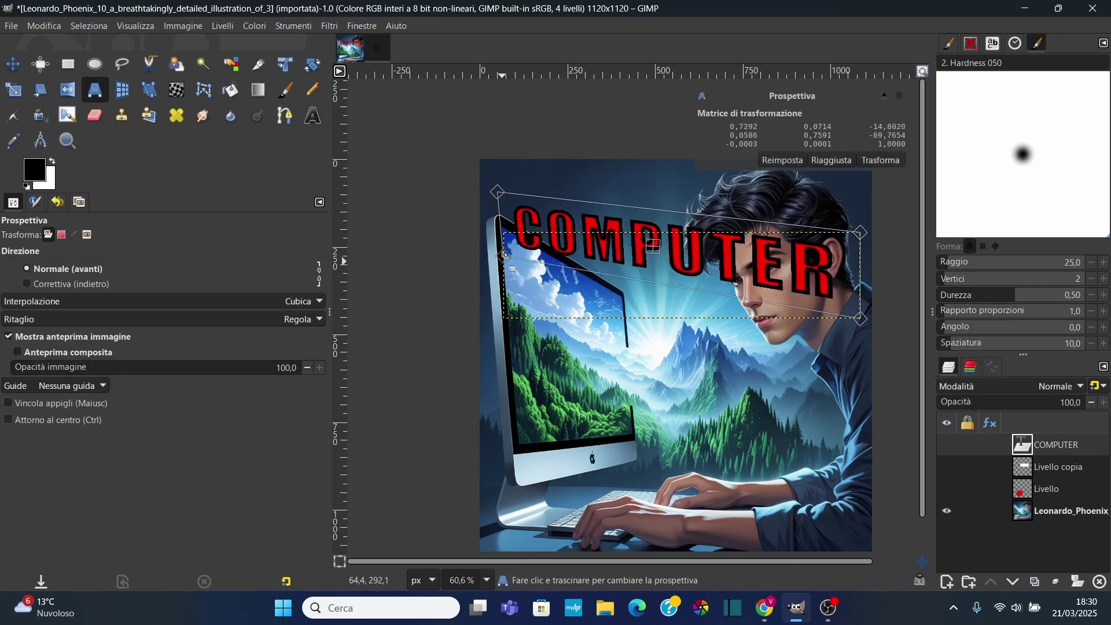
pyautogui.moveTo(862, 233); pyautogui.dragTo(707, 198)
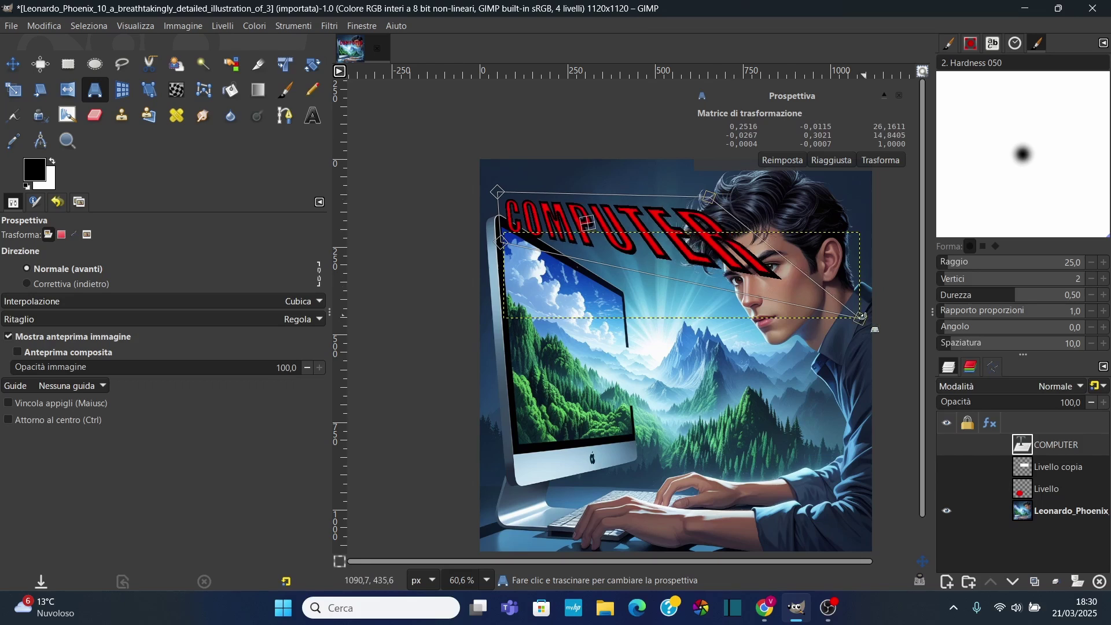
pyautogui.moveTo(859, 318); pyautogui.dragTo(643, 304)
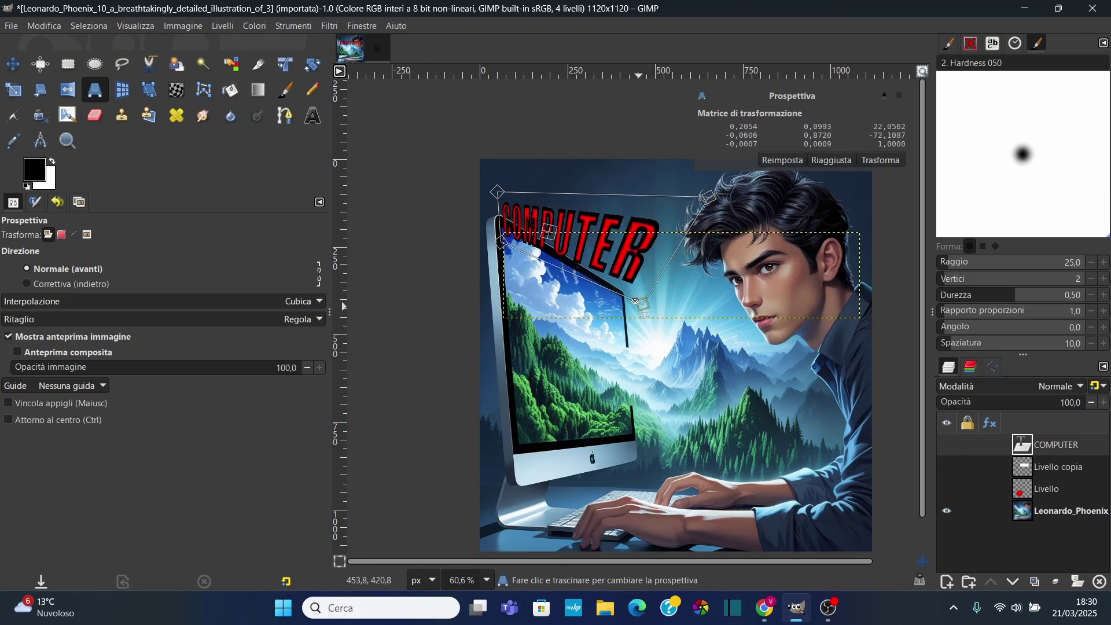
# Step: Refine the warp's corners and position, then apply it with Trasforma
pyautogui.moveTo(507, 194); pyautogui.dragTo(500, 187)
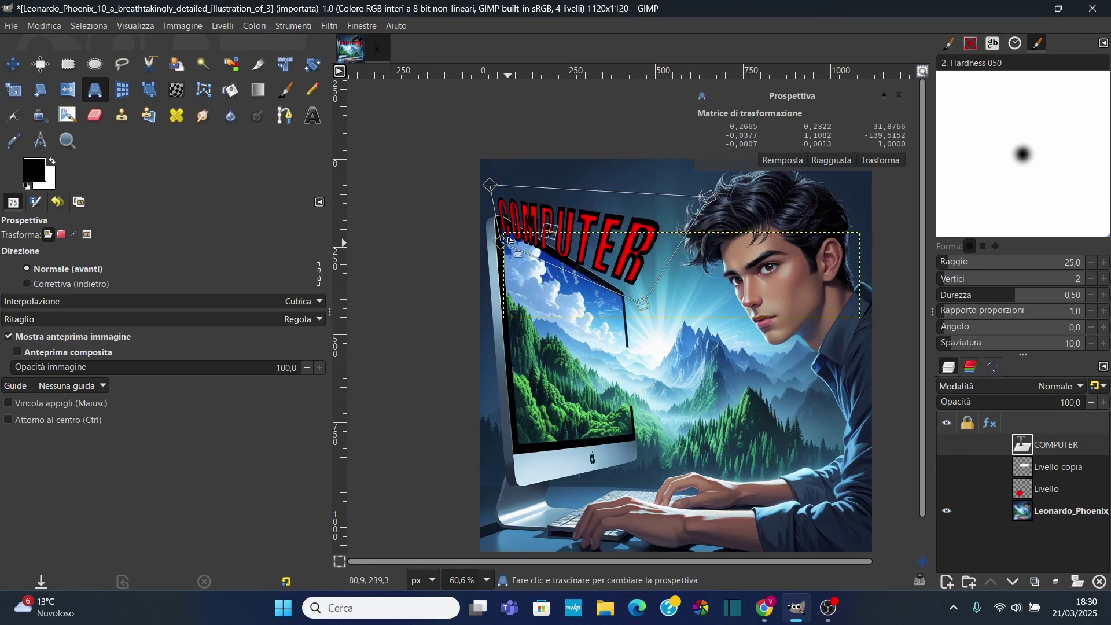
pyautogui.moveTo(502, 243); pyautogui.dragTo(504, 215)
pyautogui.moveTo(642, 304); pyautogui.dragTo(638, 314)
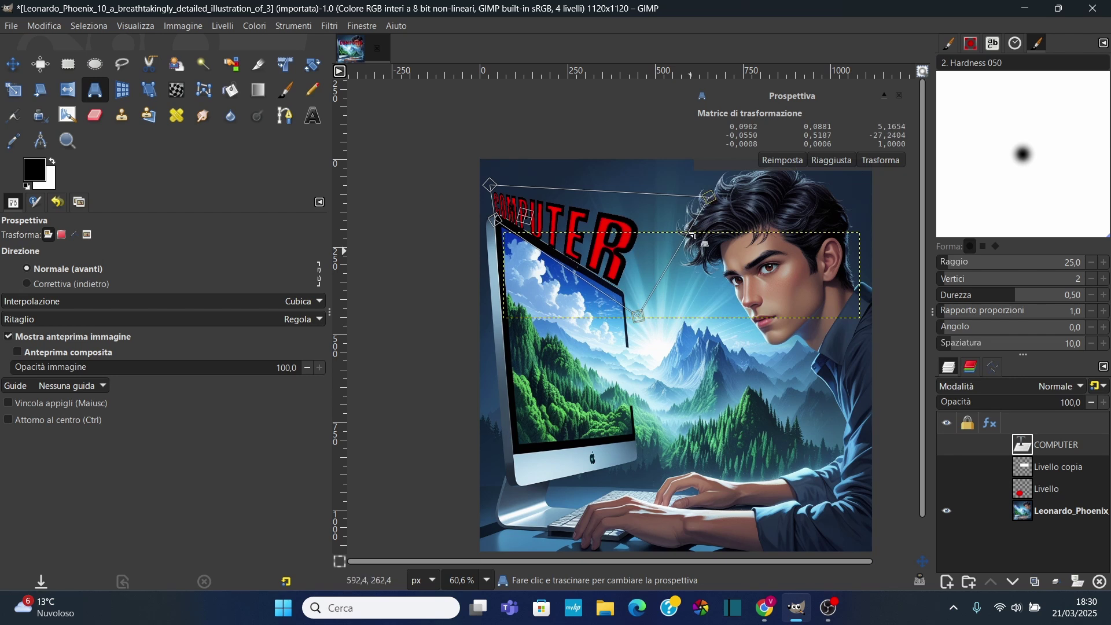
pyautogui.moveTo(709, 197); pyautogui.dragTo(635, 263)
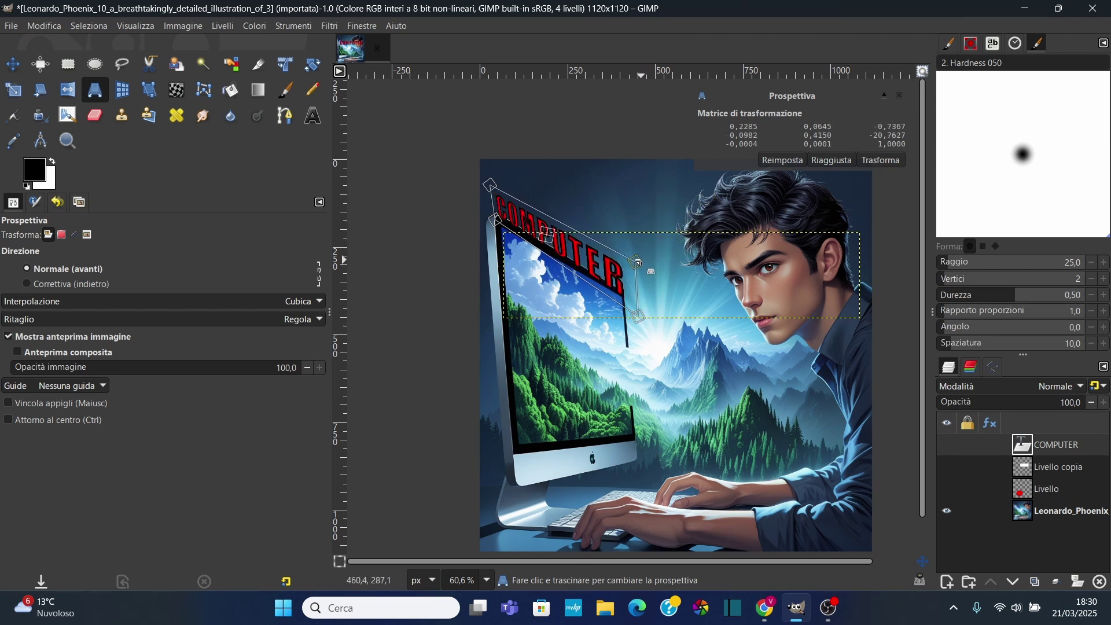
pyautogui.moveTo(563, 247); pyautogui.dragTo(564, 238)
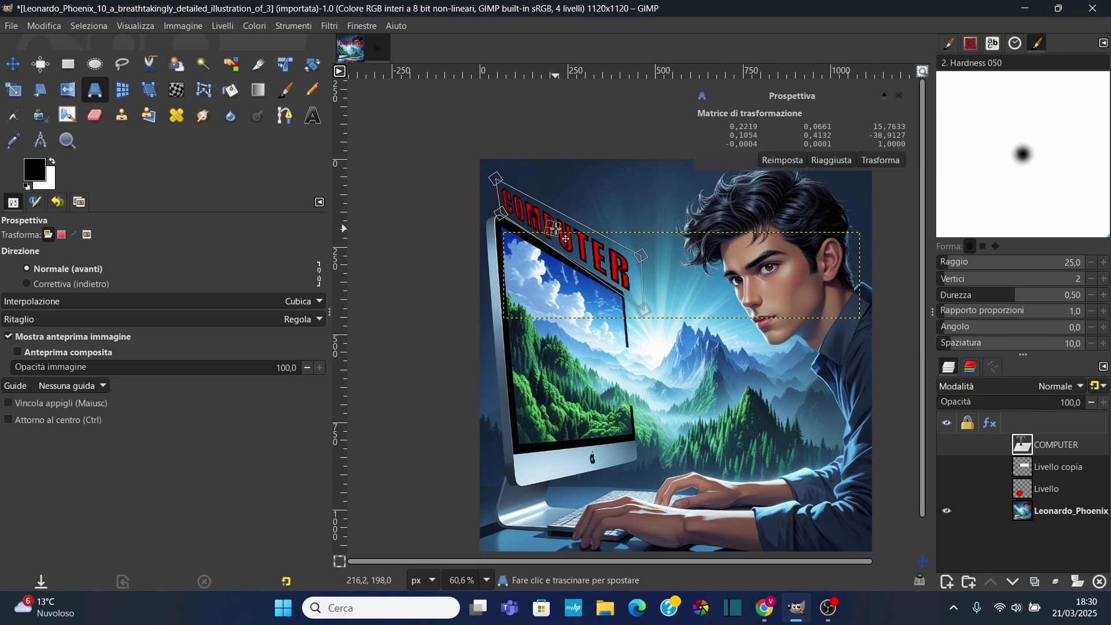
pyautogui.moveTo(496, 185); pyautogui.dragTo(503, 181)
pyautogui.moveTo(573, 240); pyautogui.dragTo(567, 241)
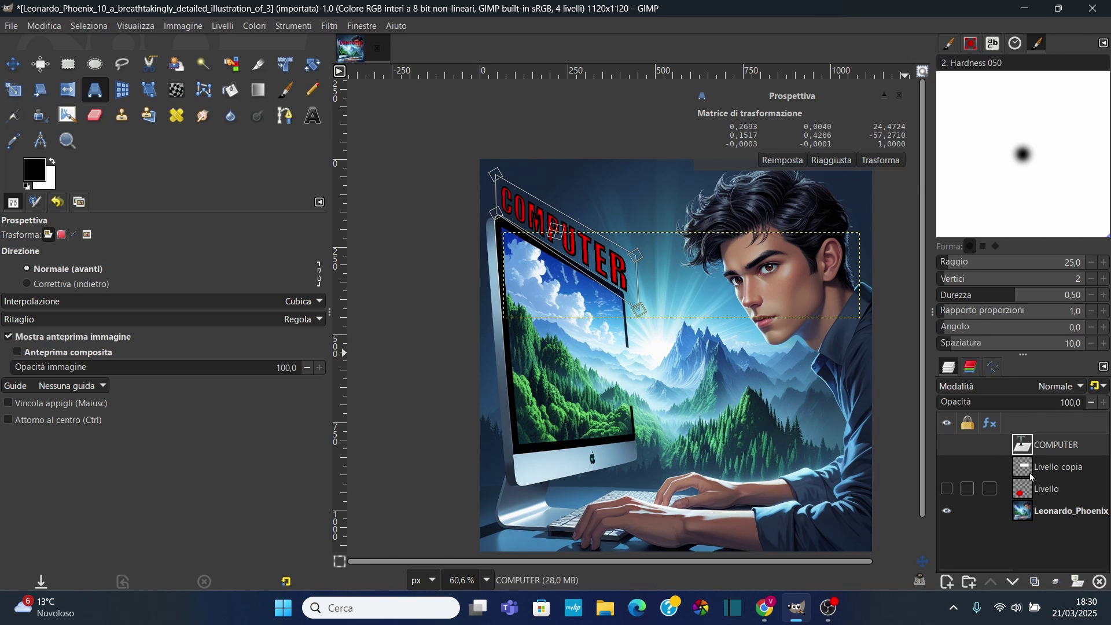
pyautogui.click(1010, 466)
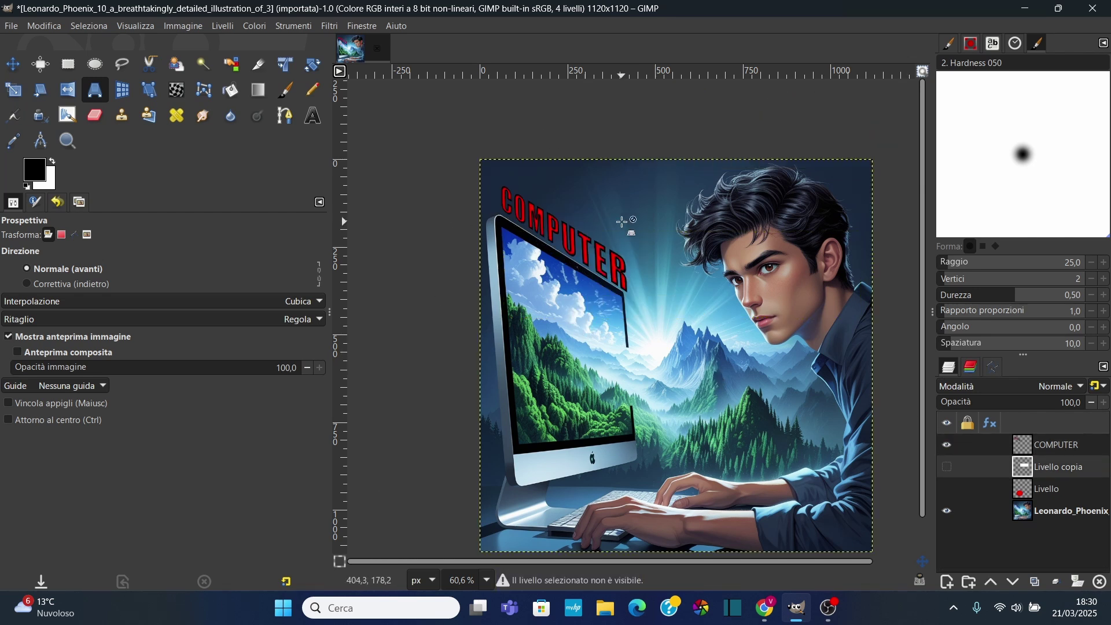
# Step: Toggle the rectangle and circle layer visibility, then apply Livelli > Ritaglia i livelli al contenuto
pyautogui.hscroll(2, 636, 243)
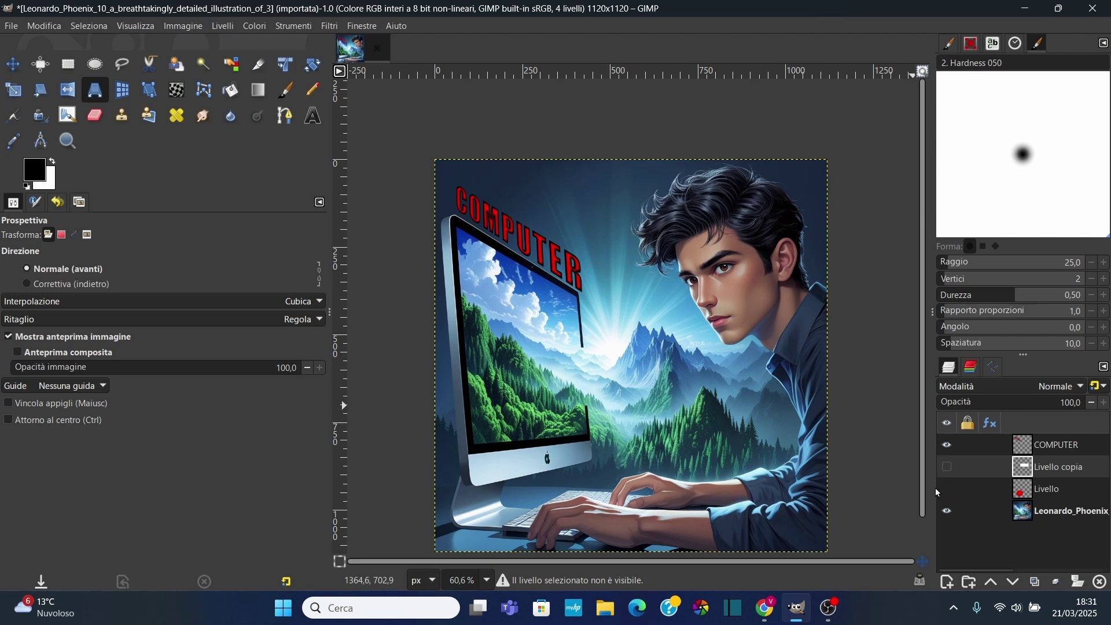
pyautogui.moveTo(1027, 467)
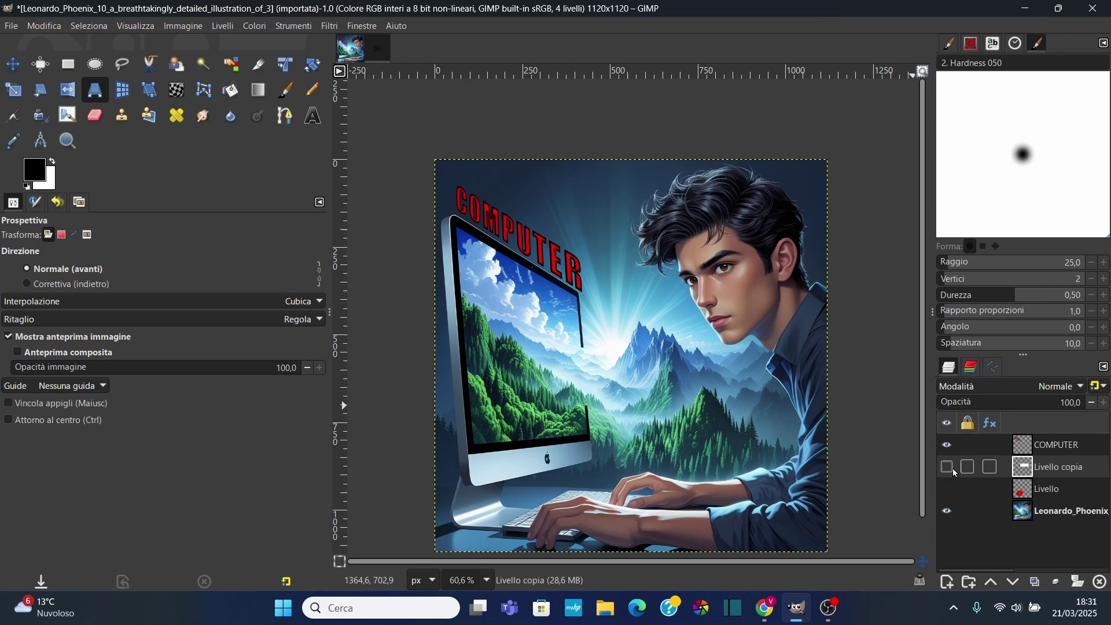
pyautogui.click(947, 467)
pyautogui.click(947, 489)
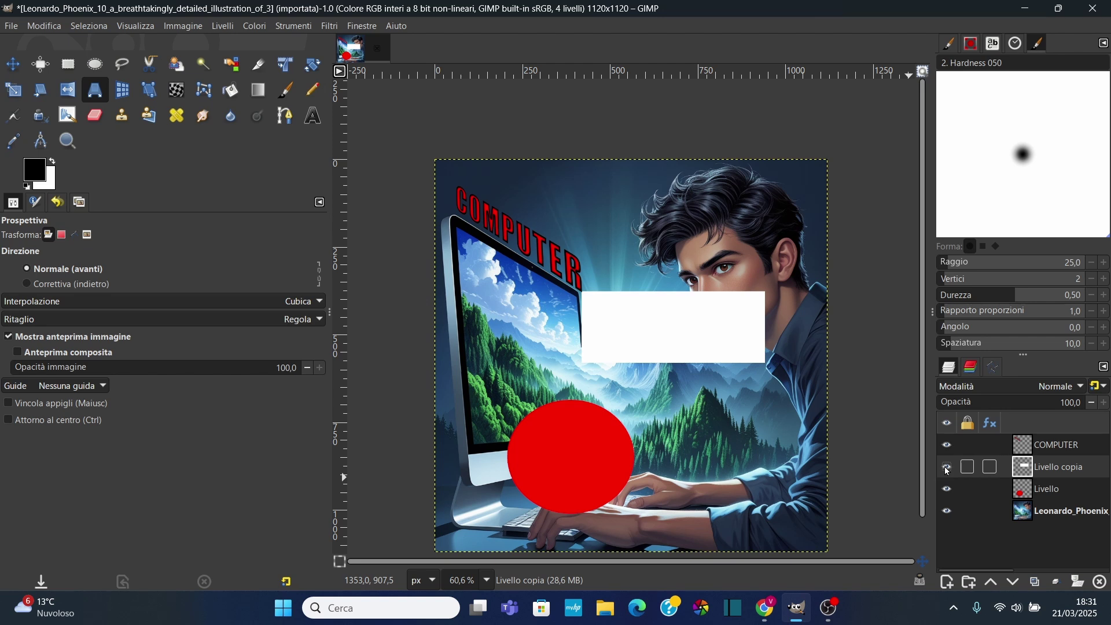
pyautogui.click(947, 467)
pyautogui.rightClick(1050, 473)
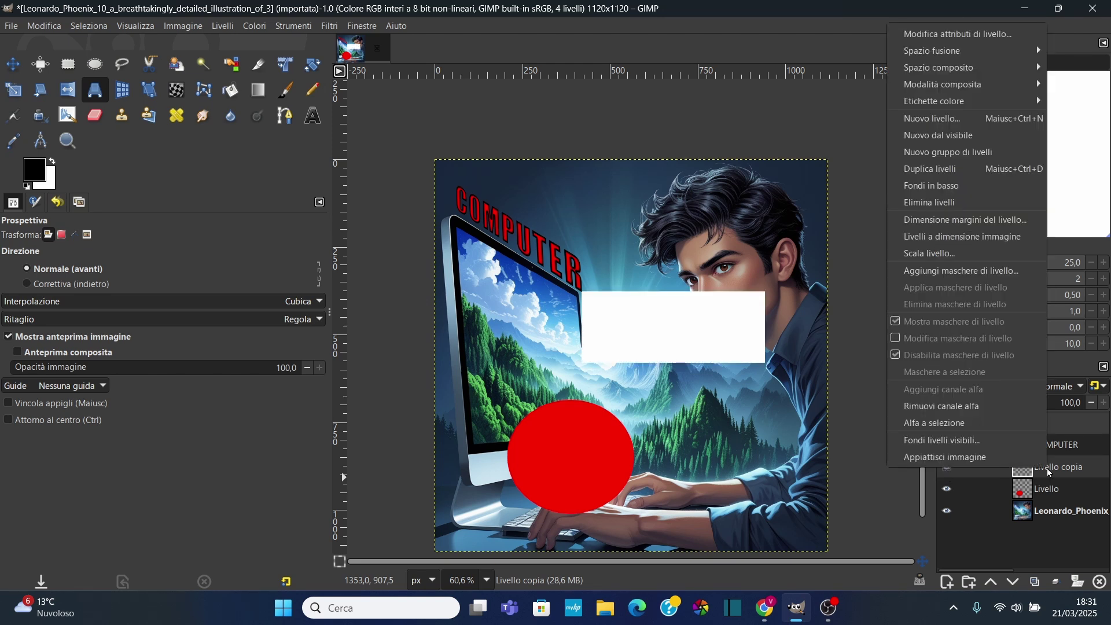
pyautogui.click(1050, 473)
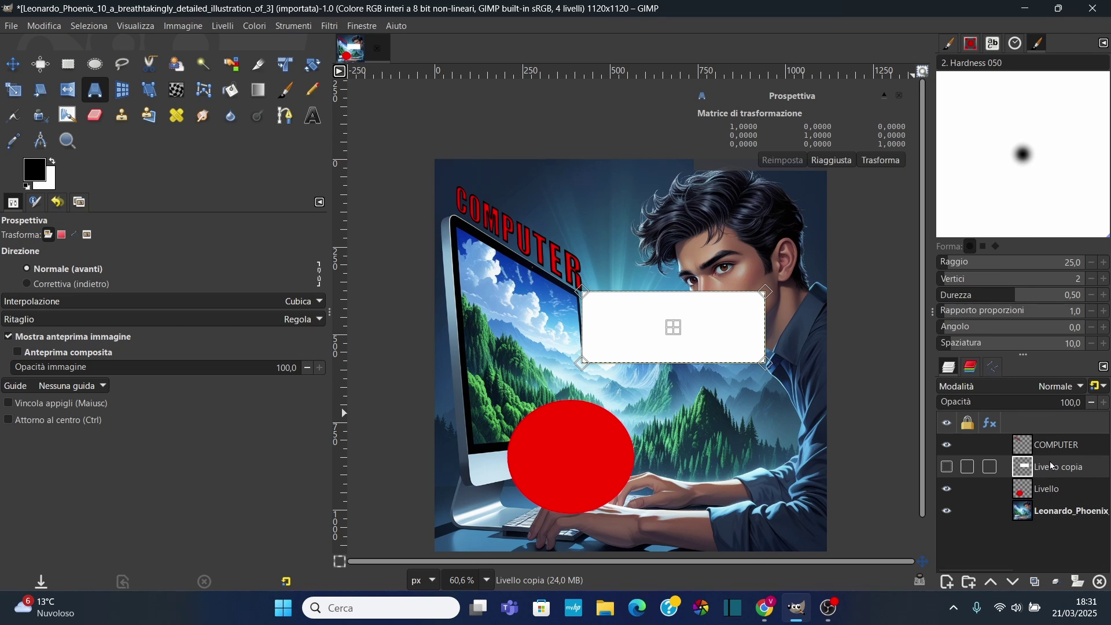
pyautogui.click(1045, 491)
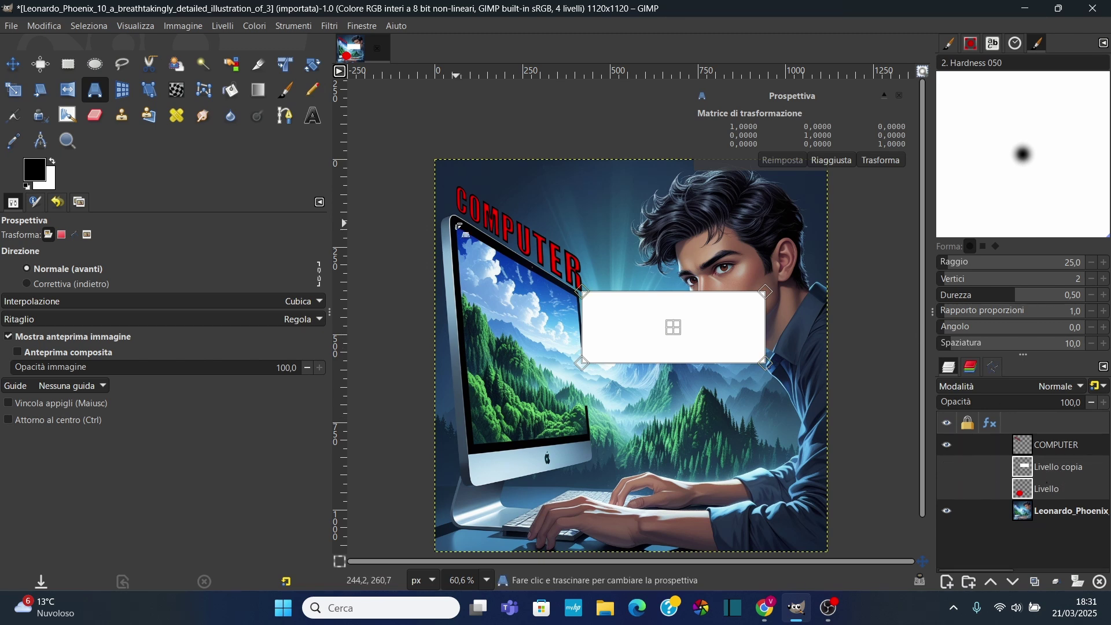
pyautogui.click(223, 30)
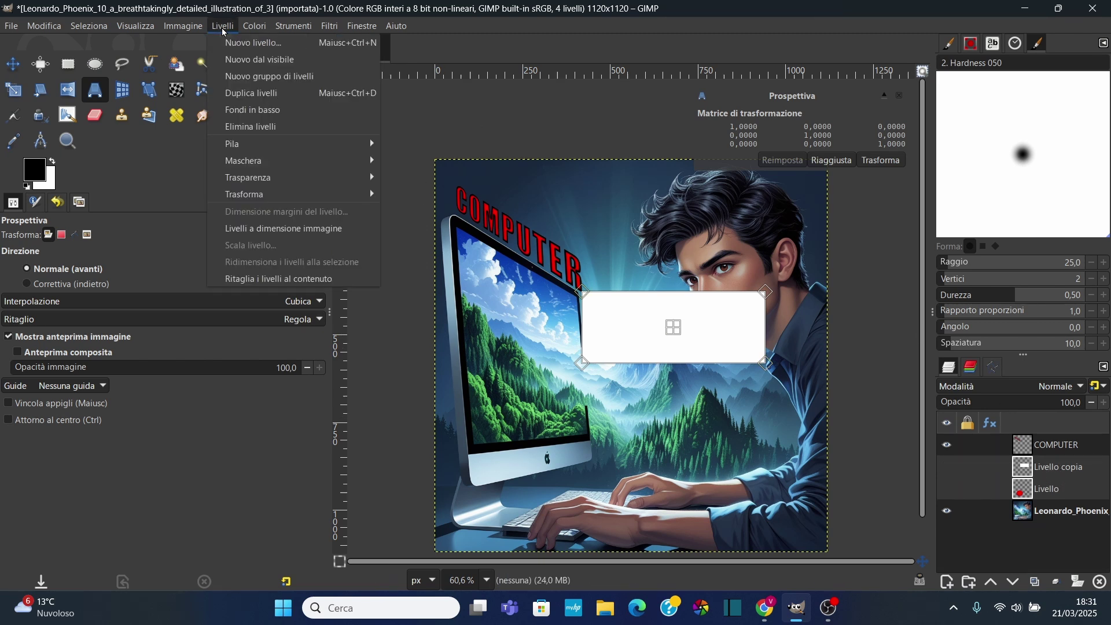
pyautogui.click(278, 279)
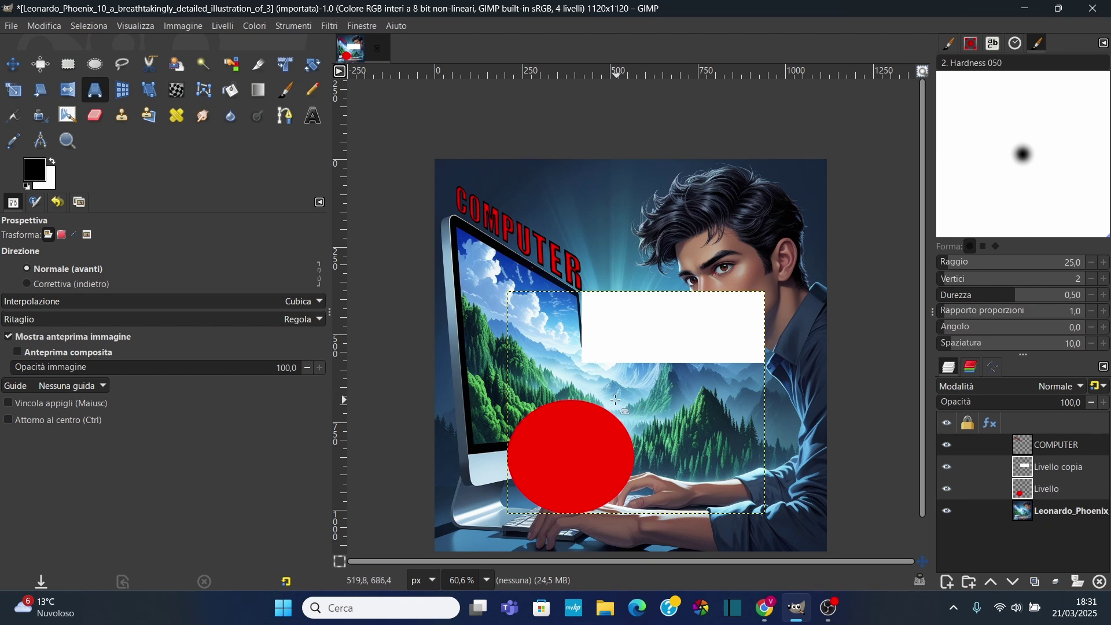
# Step: With the Move tool, shift the red circle up-left onto the monitor screen and nudge the white rectangle right
pyautogui.press('m')
pyautogui.moveTo(656, 322)
pyautogui.mouseDown()
pyautogui.moveTo(648, 310)
pyautogui.moveTo(660, 285)
pyautogui.mouseUp()
pyautogui.click(627, 436)
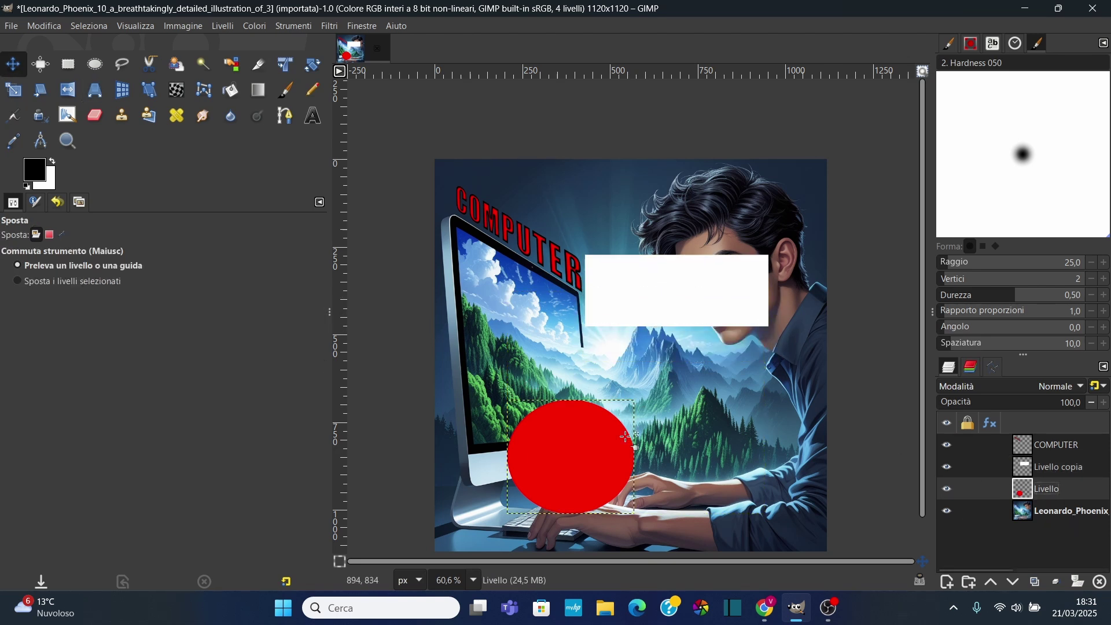
pyautogui.moveTo(565, 450); pyautogui.dragTo(550, 436)
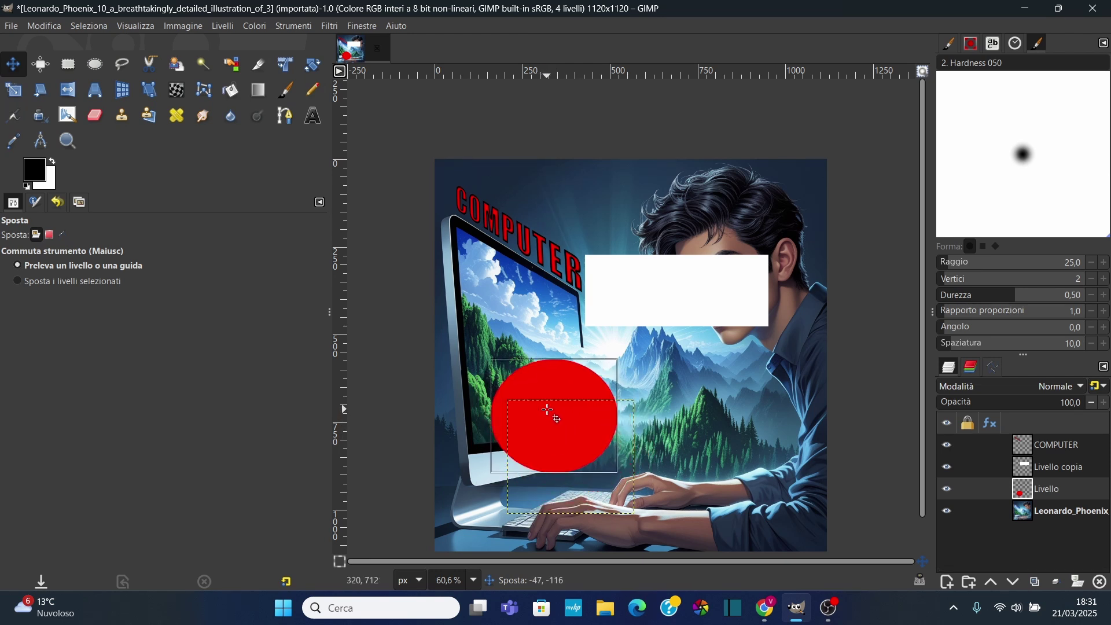
pyautogui.moveTo(550, 436); pyautogui.dragTo(548, 410)
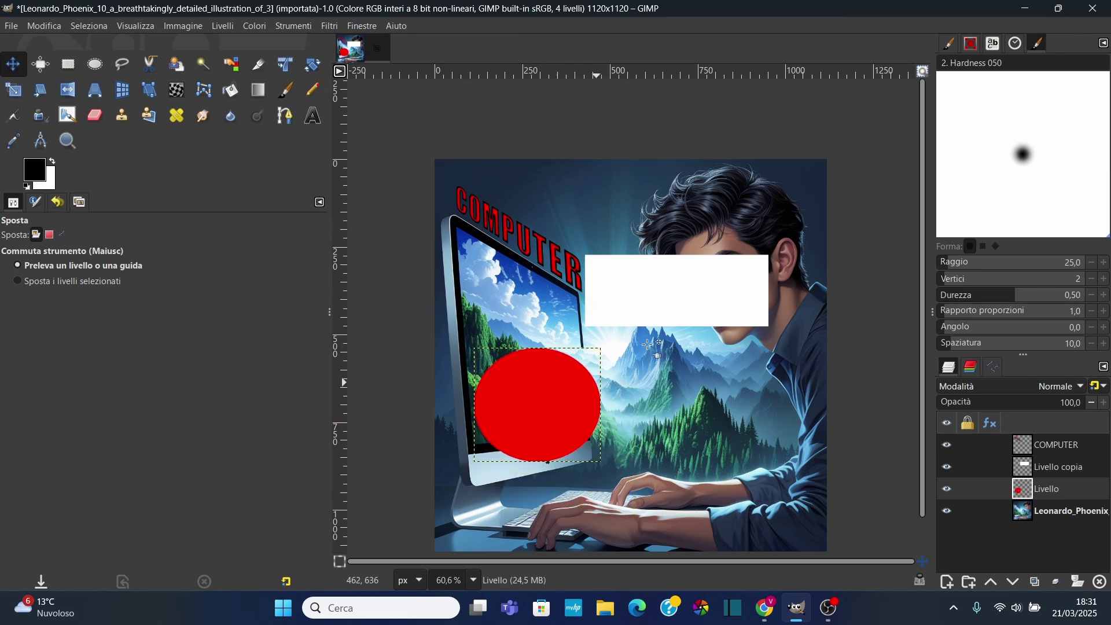
pyautogui.moveTo(669, 303); pyautogui.dragTo(693, 310)
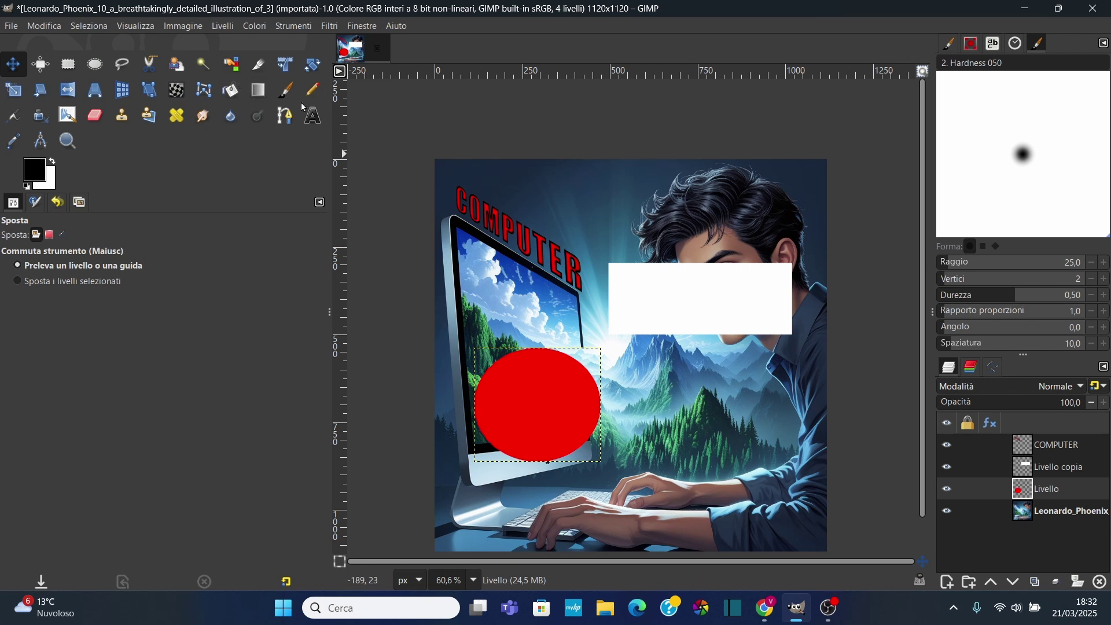
pyautogui.click(128, 26)
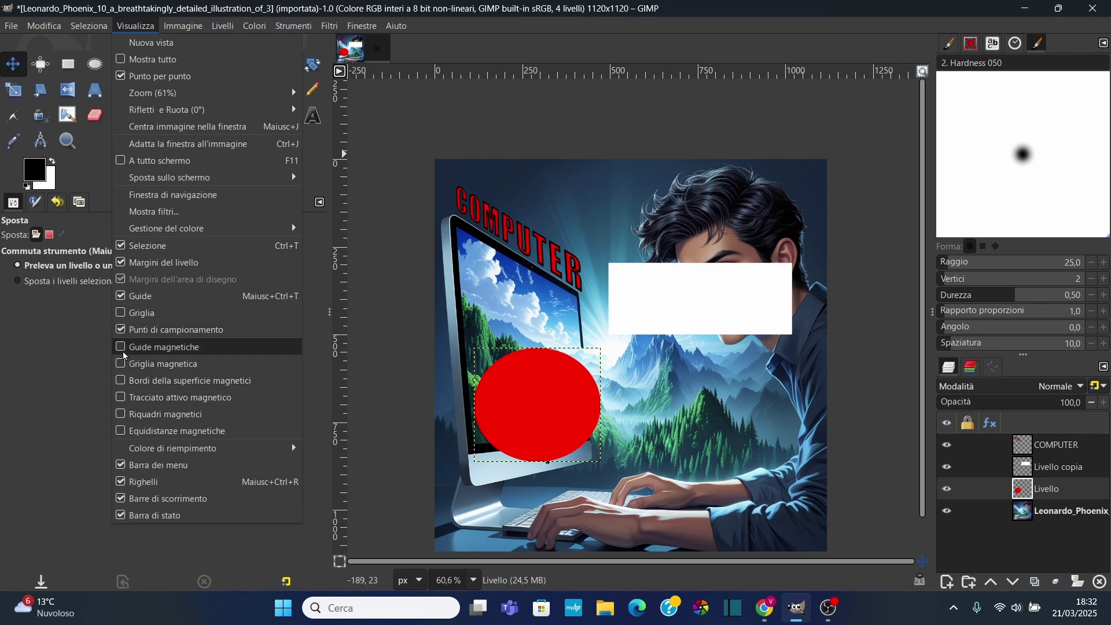
# Step: Enable Guide magnetiche, Griglia magnetica, Bordi della superficie magnetici, Riquadri magnetici and Equidistanze magnetiche
pyautogui.click(123, 365)
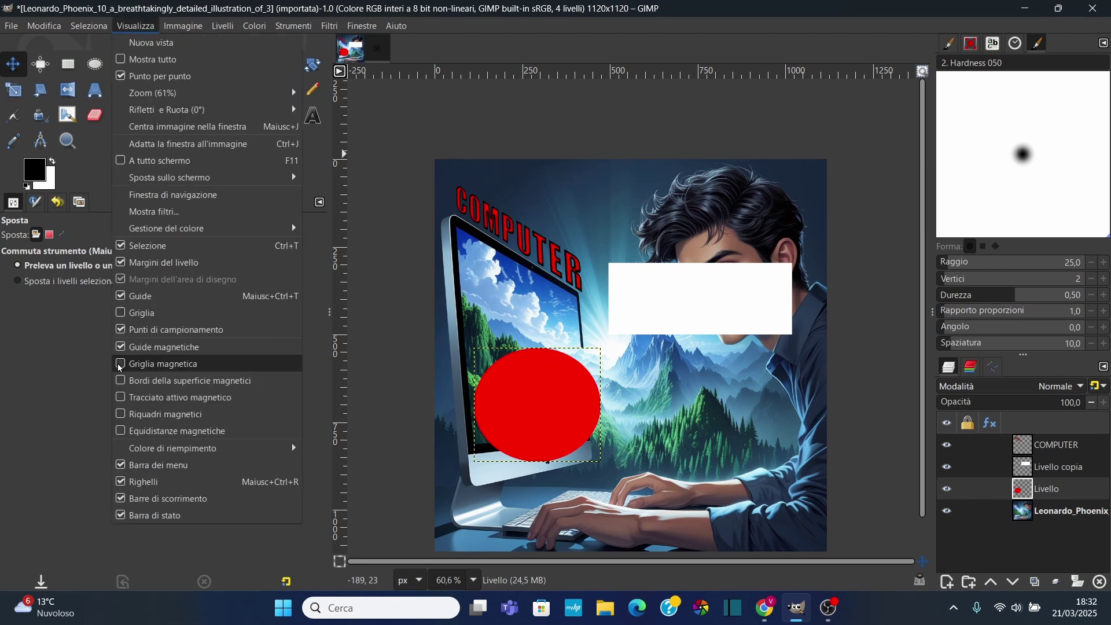
pyautogui.click(135, 26)
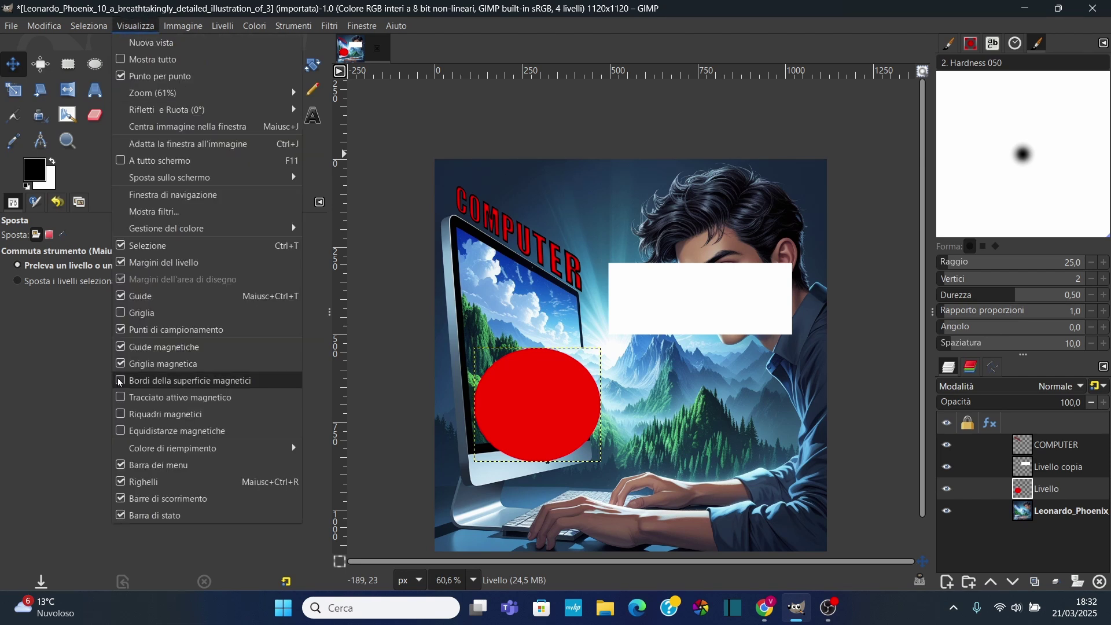
pyautogui.click(119, 381)
pyautogui.click(135, 26)
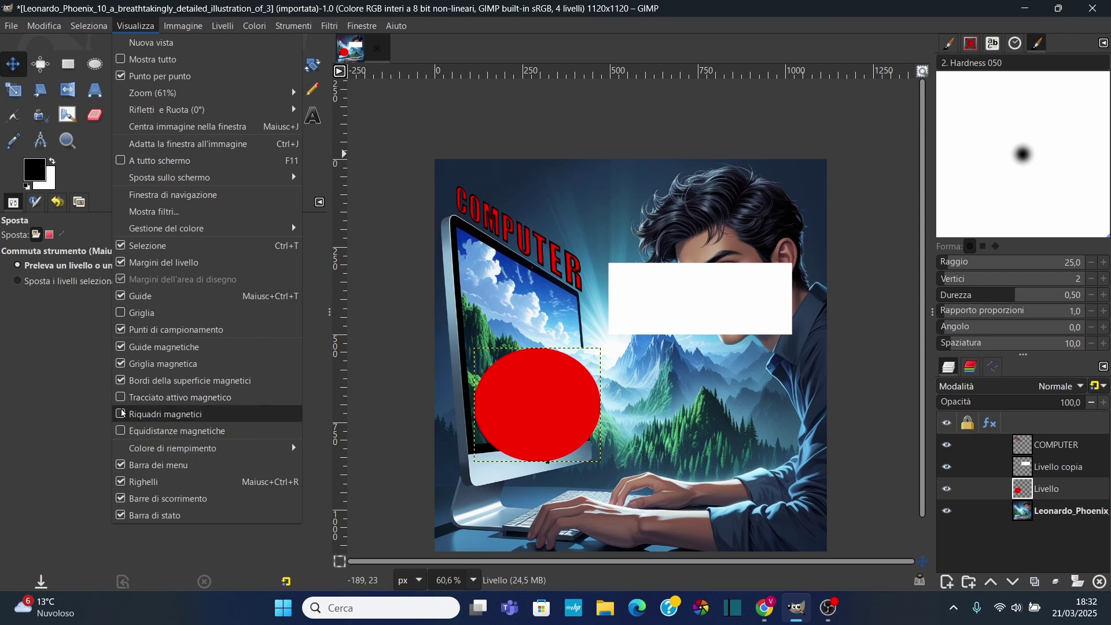
pyautogui.click(123, 415)
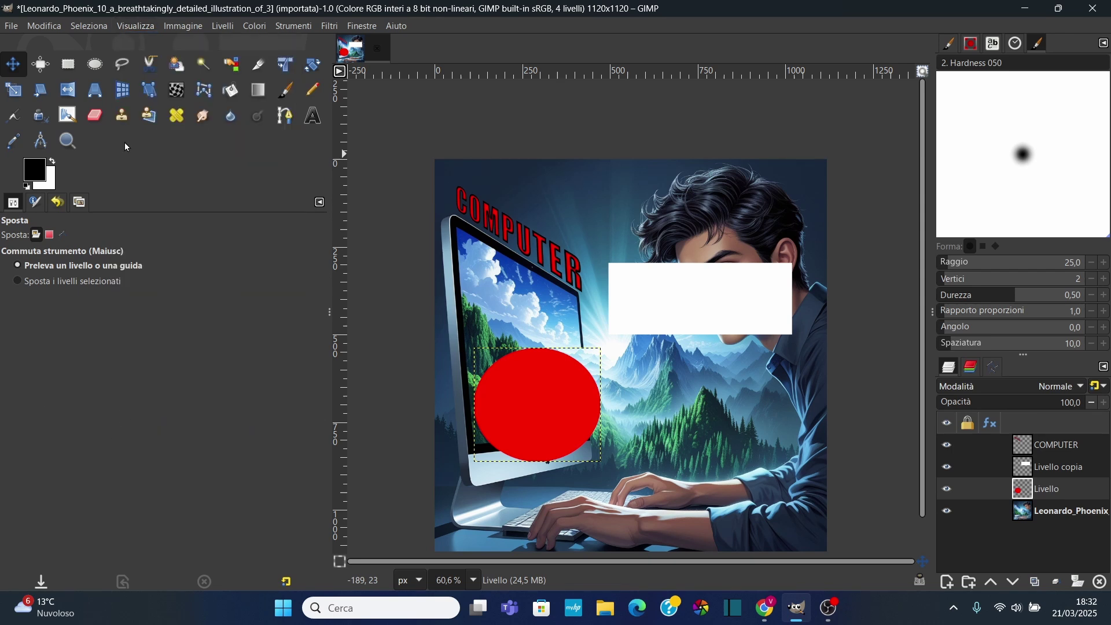
pyautogui.click(137, 26)
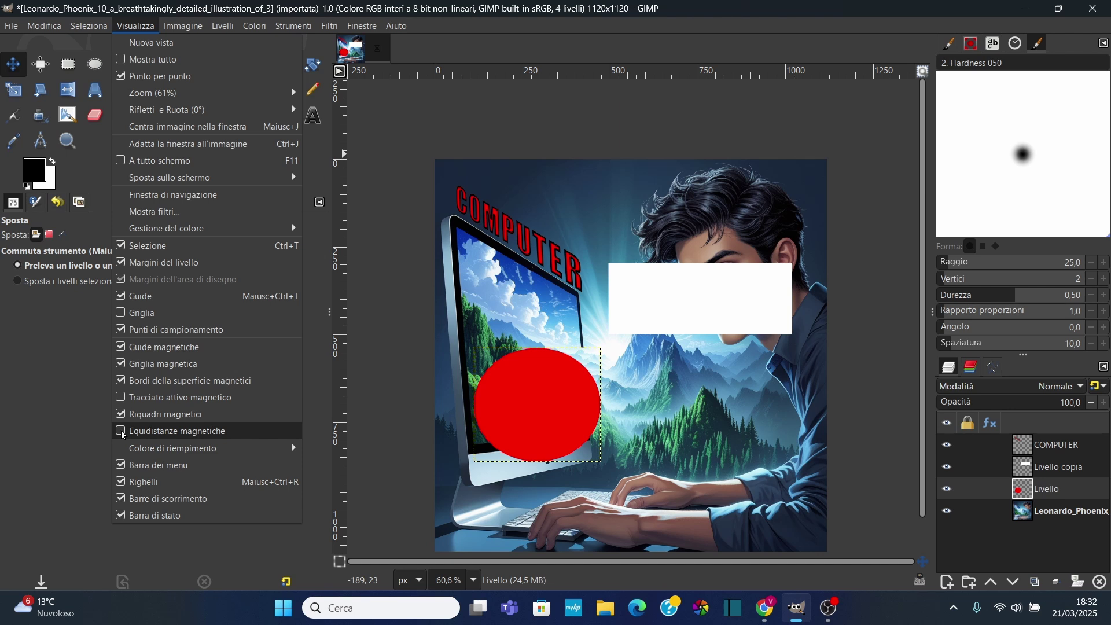
pyautogui.click(121, 431)
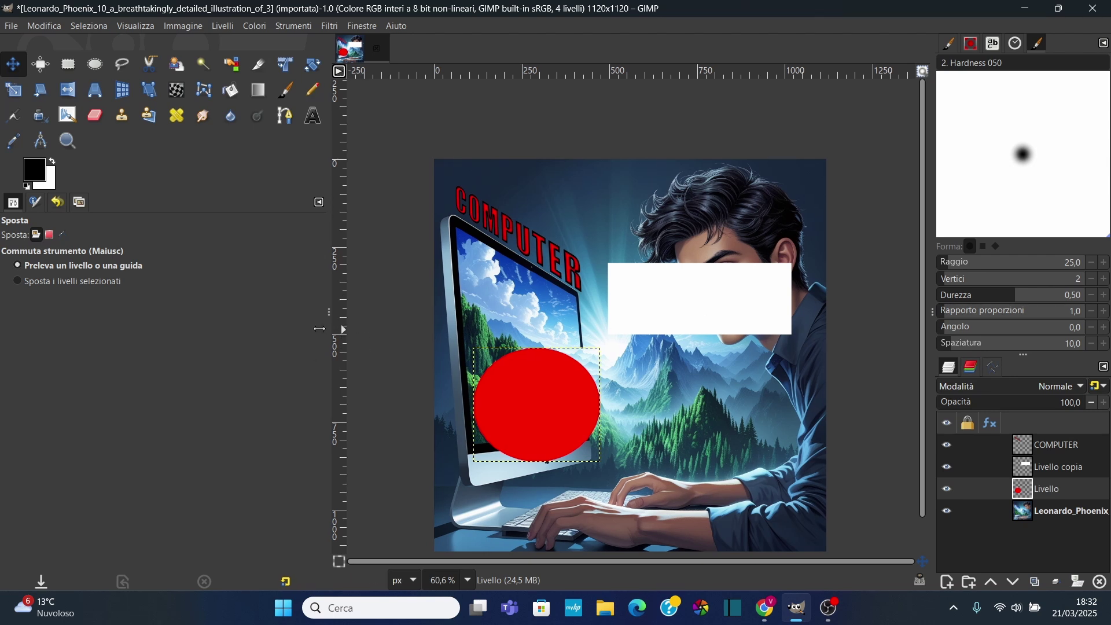
# Step: Narrow the toolbox and try positions for the white rectangle near the bottom of the image
pyautogui.moveTo(329, 329); pyautogui.dragTo(199, 325)
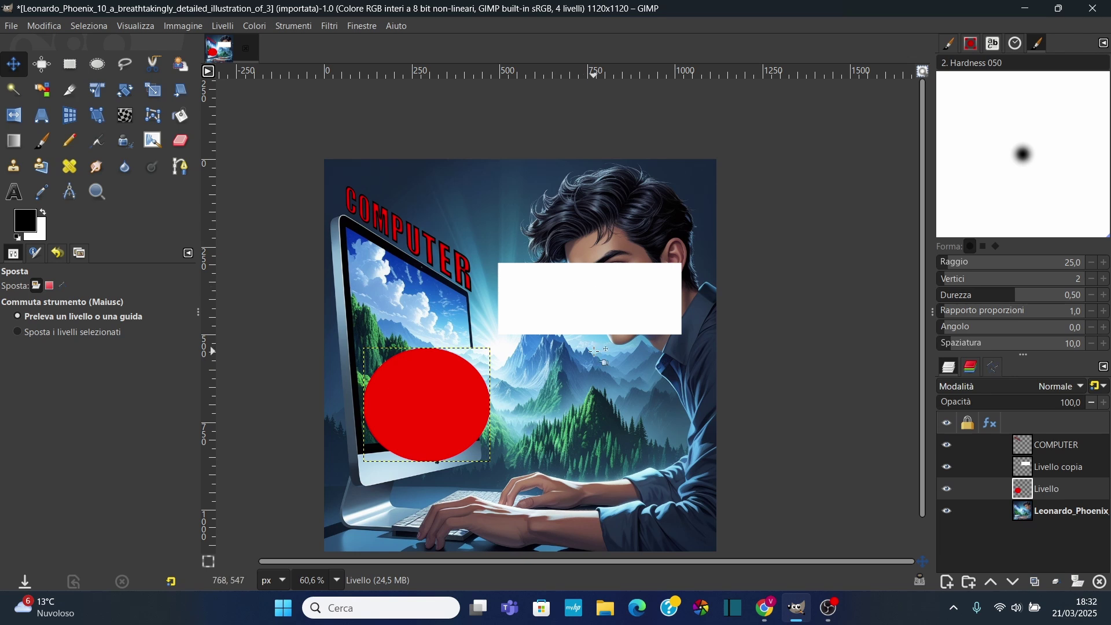
pyautogui.moveTo(577, 289); pyautogui.dragTo(583, 388)
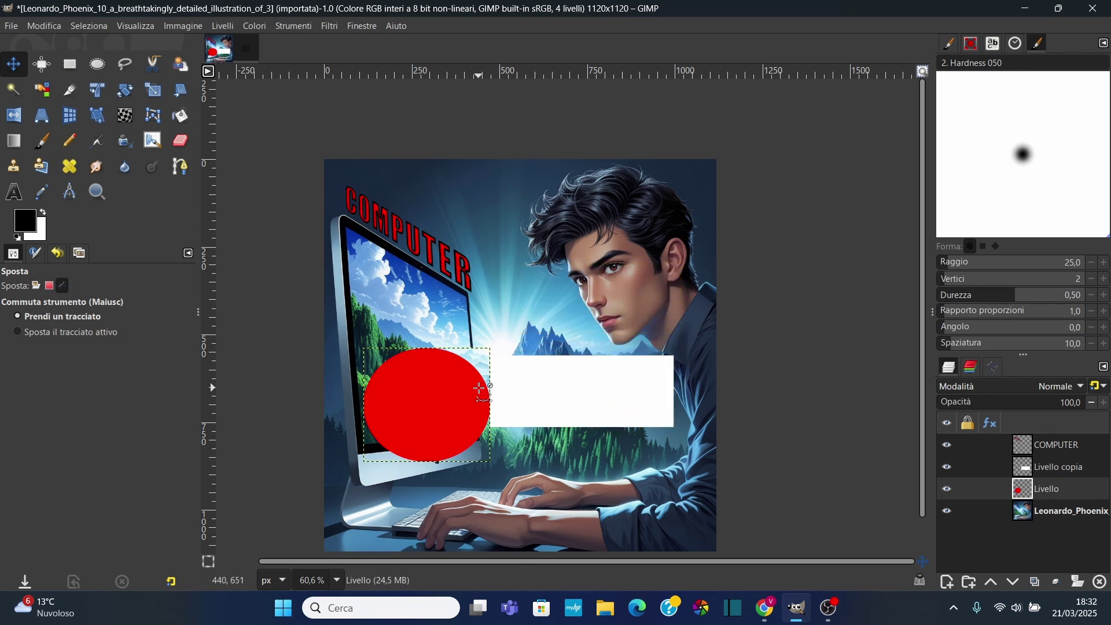
pyautogui.keyDown('ctrl'); pyautogui.scroll(3, 584, 388); pyautogui.keyUp('ctrl')
pyautogui.moveTo(597, 385)
pyautogui.mouseDown()
pyautogui.moveTo(593, 374)
pyautogui.moveTo(556, 405)
pyautogui.mouseUp()
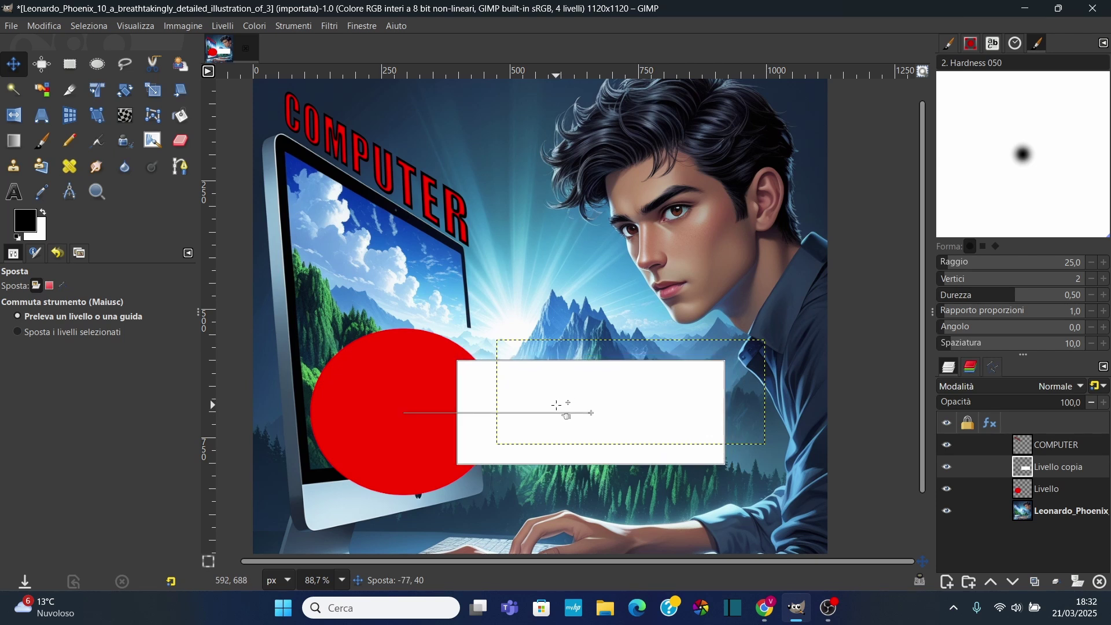
pyautogui.moveTo(556, 405)
pyautogui.mouseDown()
pyautogui.moveTo(590, 392)
pyautogui.moveTo(571, 277)
pyautogui.moveTo(557, 290)
pyautogui.moveTo(588, 307)
pyautogui.moveTo(575, 397)
pyautogui.moveTo(588, 404)
pyautogui.moveTo(600, 359)
pyautogui.mouseUp()
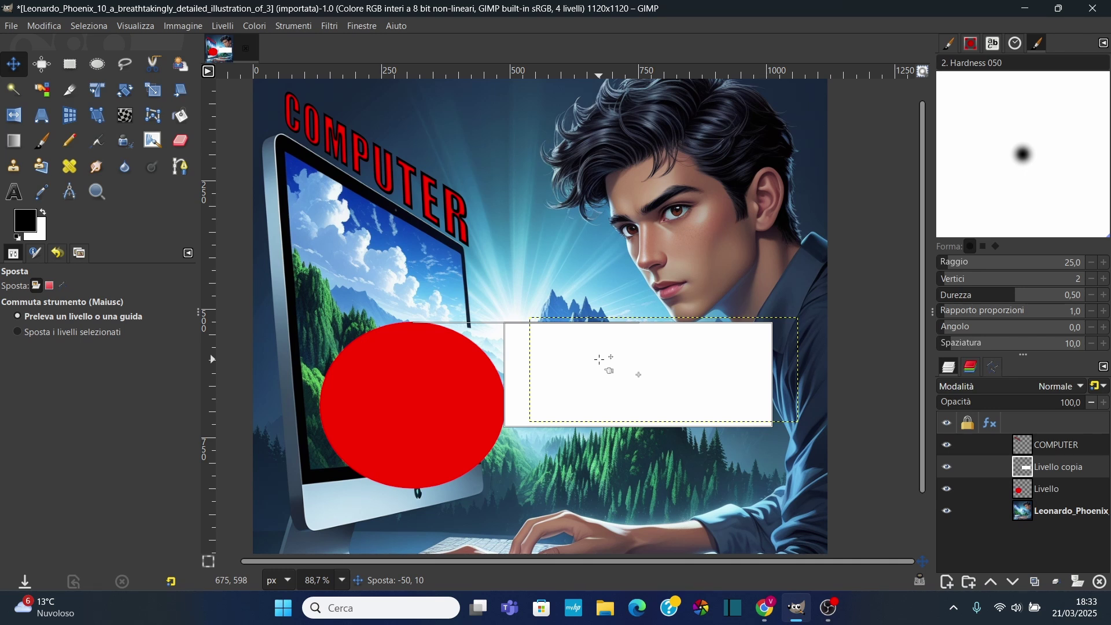
pyautogui.moveTo(599, 360); pyautogui.dragTo(600, 422)
pyautogui.scroll(-1, 601, 422)
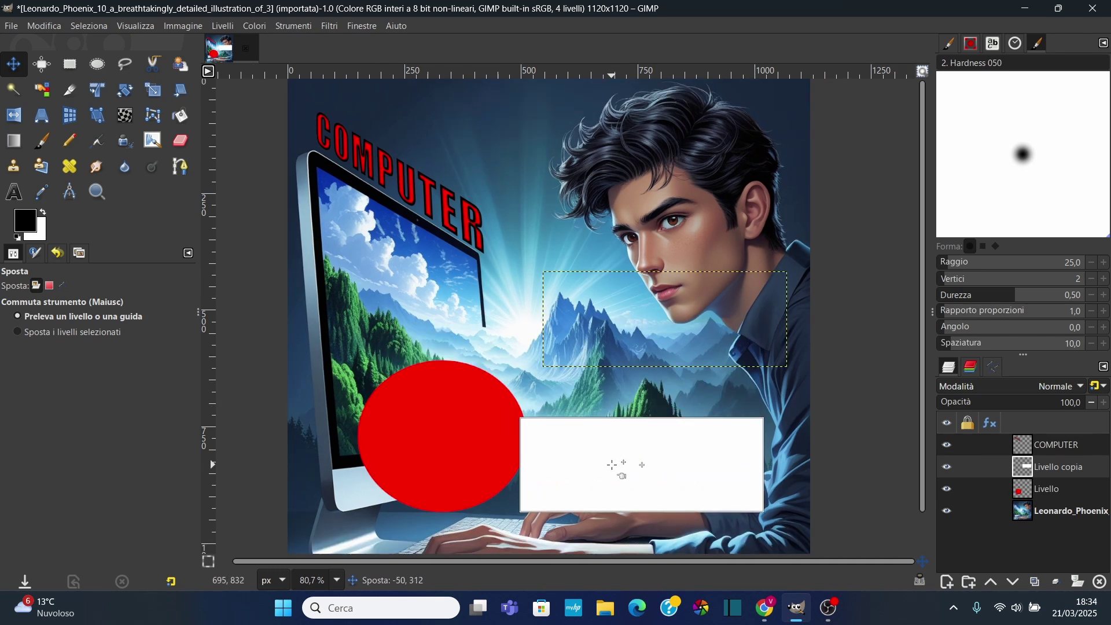
pyautogui.moveTo(620, 466); pyautogui.dragTo(607, 465)
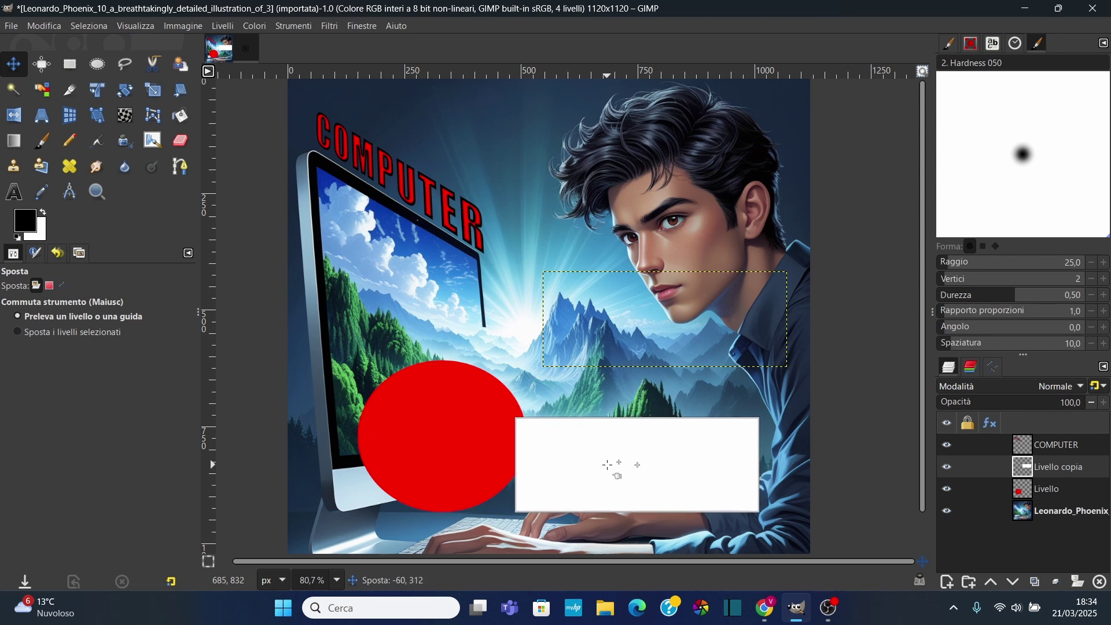
pyautogui.moveTo(606, 465); pyautogui.dragTo(557, 474)
pyautogui.scroll(2, 557, 475)
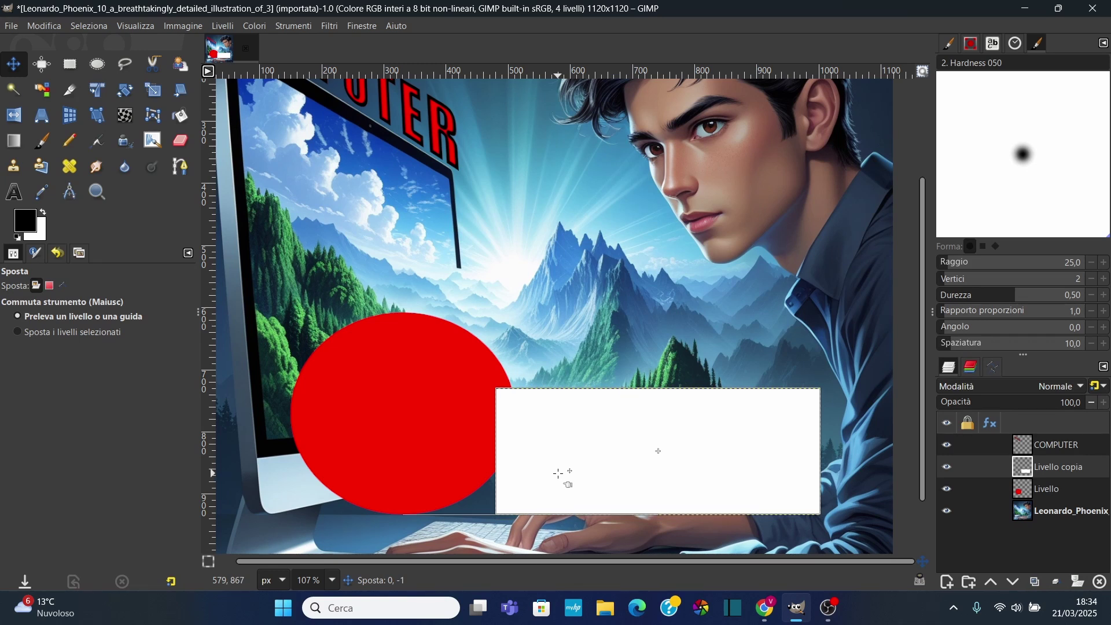
pyautogui.moveTo(558, 473); pyautogui.dragTo(552, 474)
# Step: Drag the white rectangle up and around the canvas, zooming to check placement
pyautogui.press('pagedown')
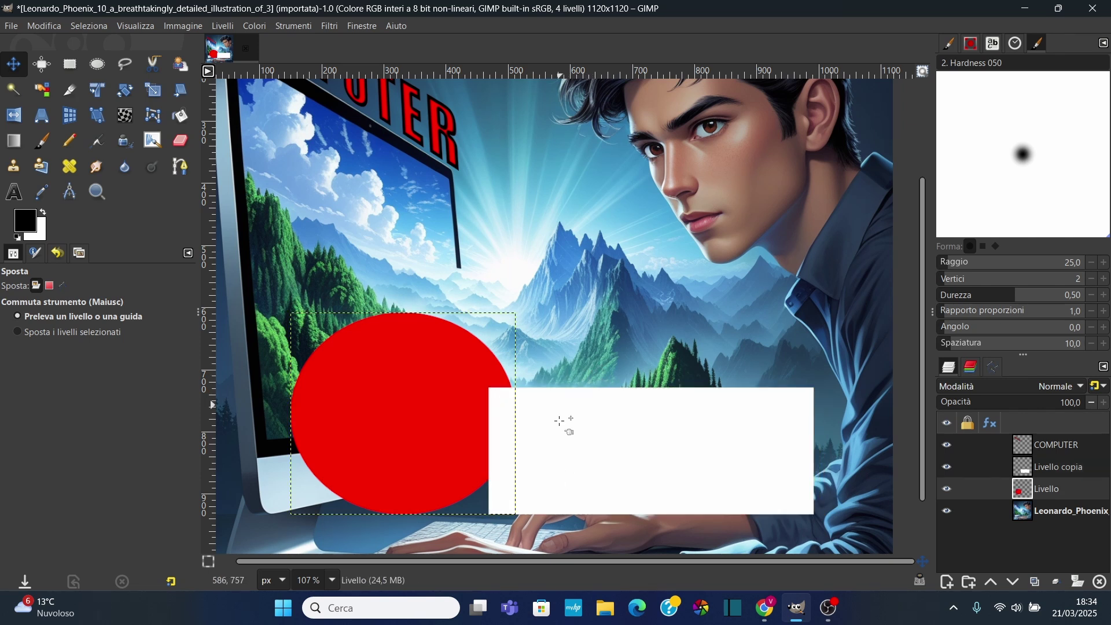
pyautogui.keyDown('ctrl'); pyautogui.scroll(-5, 555, 346); pyautogui.keyUp('ctrl')
pyautogui.keyDown('ctrl'); pyautogui.scroll(-1, 571, 303); pyautogui.keyUp('ctrl')
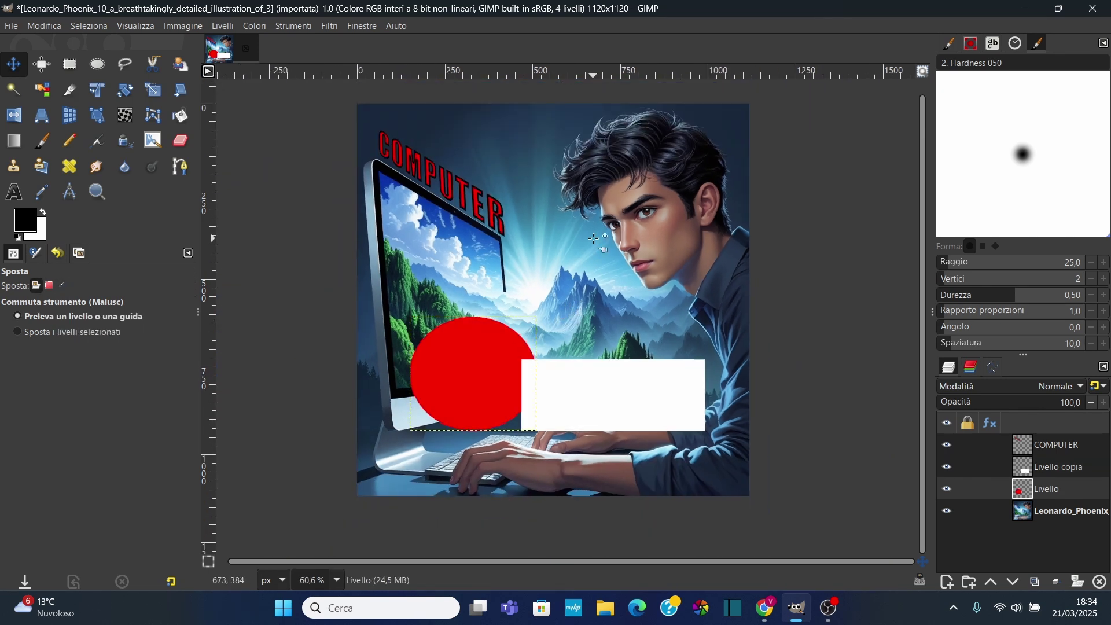
pyautogui.moveTo(597, 418)
pyautogui.mouseDown()
pyautogui.moveTo(635, 383)
pyautogui.moveTo(568, 157)
pyautogui.moveTo(525, 206)
pyautogui.mouseUp()
pyautogui.keyDown('ctrl'); pyautogui.scroll(3, 651, 236); pyautogui.keyUp('ctrl')
pyautogui.keyDown('ctrl'); pyautogui.scroll(2, 651, 236); pyautogui.keyUp('ctrl')
pyautogui.keyDown('ctrl'); pyautogui.scroll(2, 651, 237); pyautogui.keyUp('ctrl')
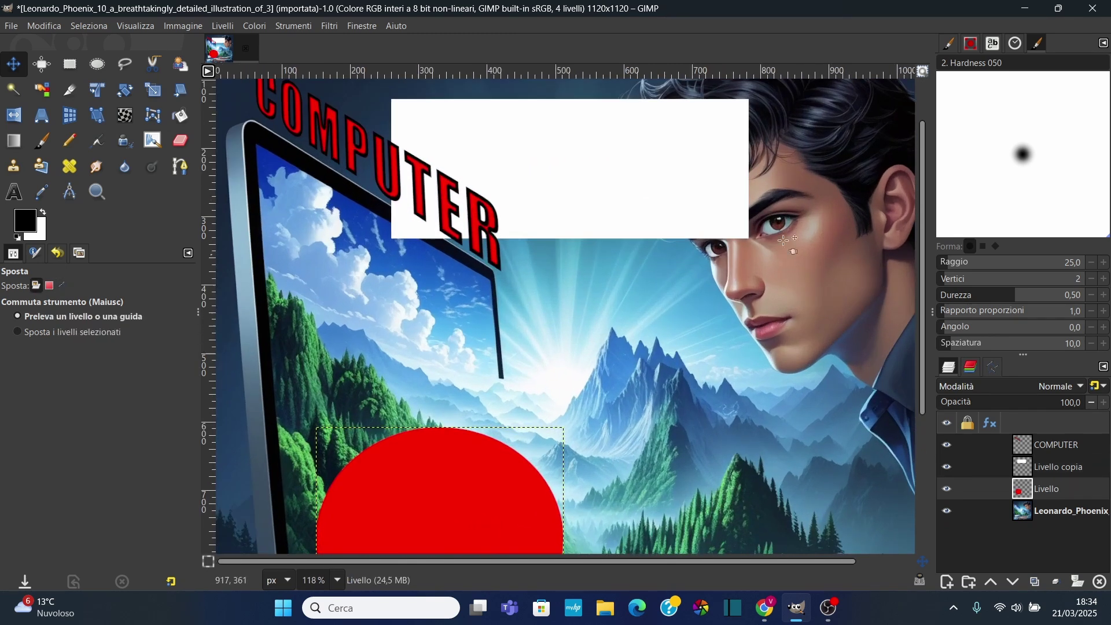
pyautogui.moveTo(589, 193); pyautogui.dragTo(465, 404)
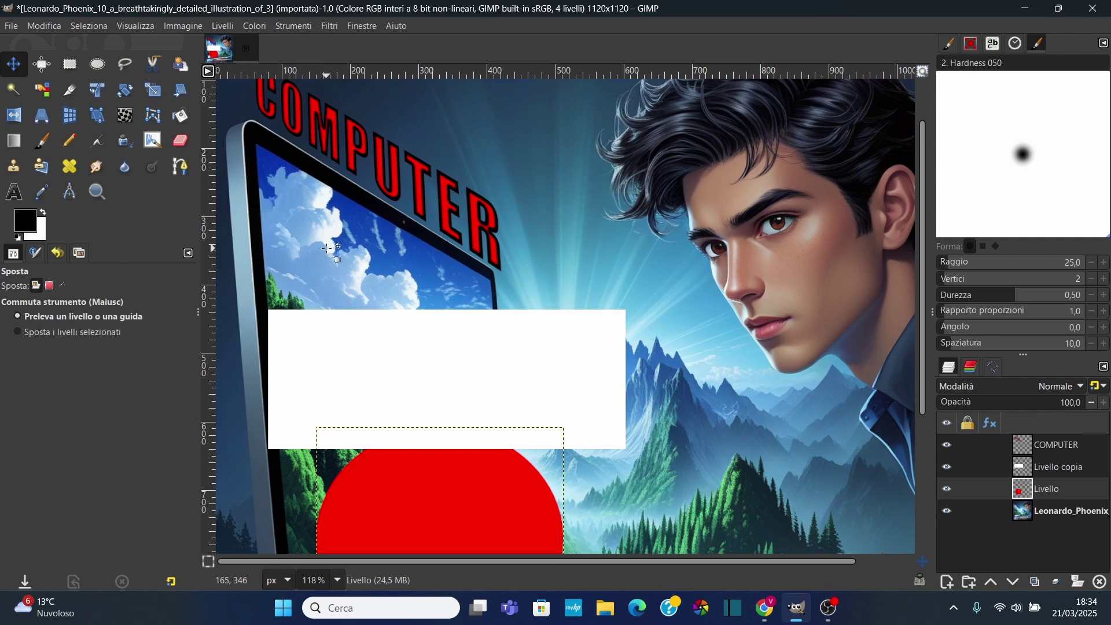
pyautogui.hscroll(-5, 429, 324)
pyautogui.scroll(1, 428, 324)
pyautogui.moveTo(532, 401)
pyautogui.mouseDown()
pyautogui.moveTo(479, 387)
pyautogui.moveTo(521, 385)
pyautogui.moveTo(640, 248)
pyautogui.moveTo(700, 225)
pyautogui.moveTo(695, 169)
pyautogui.mouseUp()
# Step: Settle the white rectangle at the top edge, just right of the COMPUTER lettering
pyautogui.scroll(1, 641, 238)
pyautogui.keyDown('ctrl'); pyautogui.scroll(-5, 665, 239); pyautogui.keyUp('ctrl')
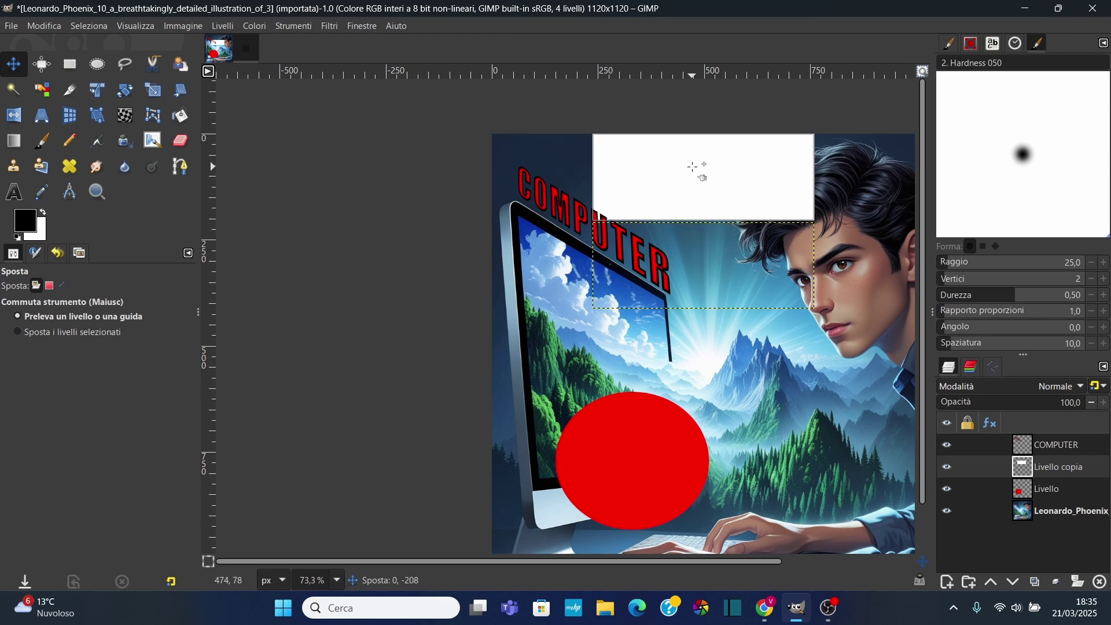
pyautogui.moveTo(695, 166); pyautogui.dragTo(689, 195)
pyautogui.scroll(2, 688, 196)
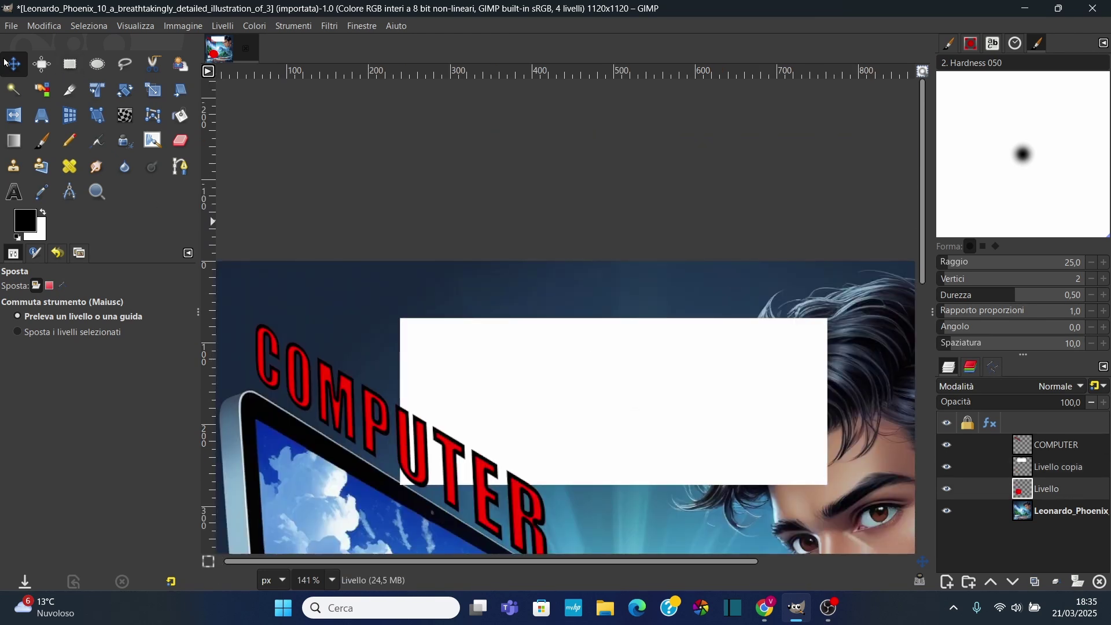
pyautogui.click(749, 357)
pyautogui.moveTo(748, 357)
pyautogui.mouseDown()
pyautogui.moveTo(606, 360)
pyautogui.moveTo(606, 339)
pyautogui.moveTo(608, 359)
pyautogui.mouseUp()
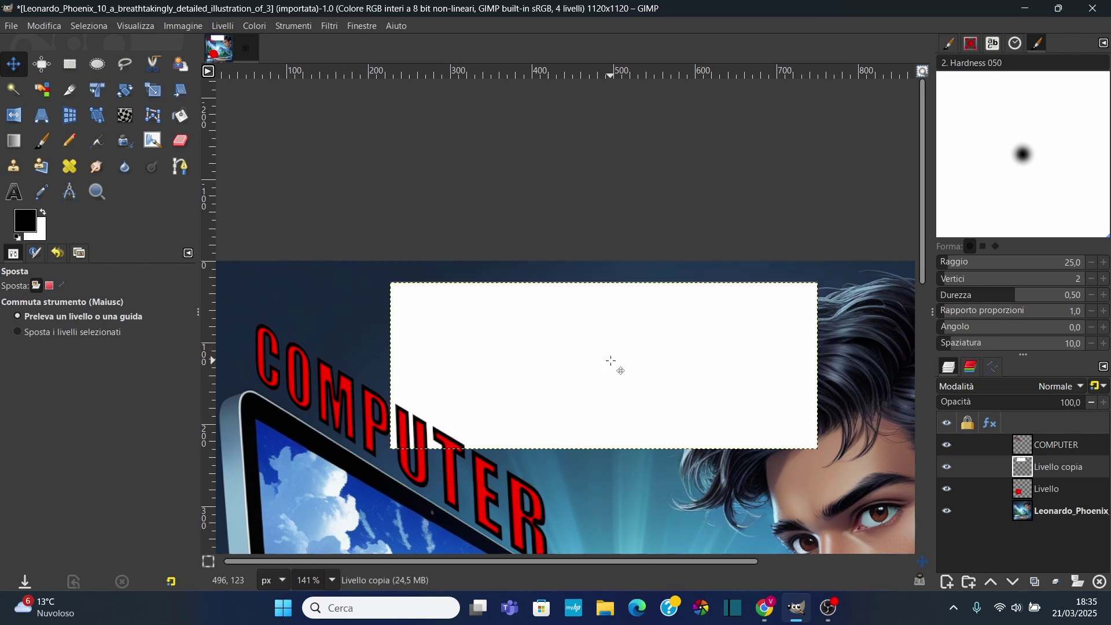
pyautogui.scroll(-3, 614, 359)
pyautogui.scroll(-2, 619, 382)
pyautogui.scroll(-3, 624, 407)
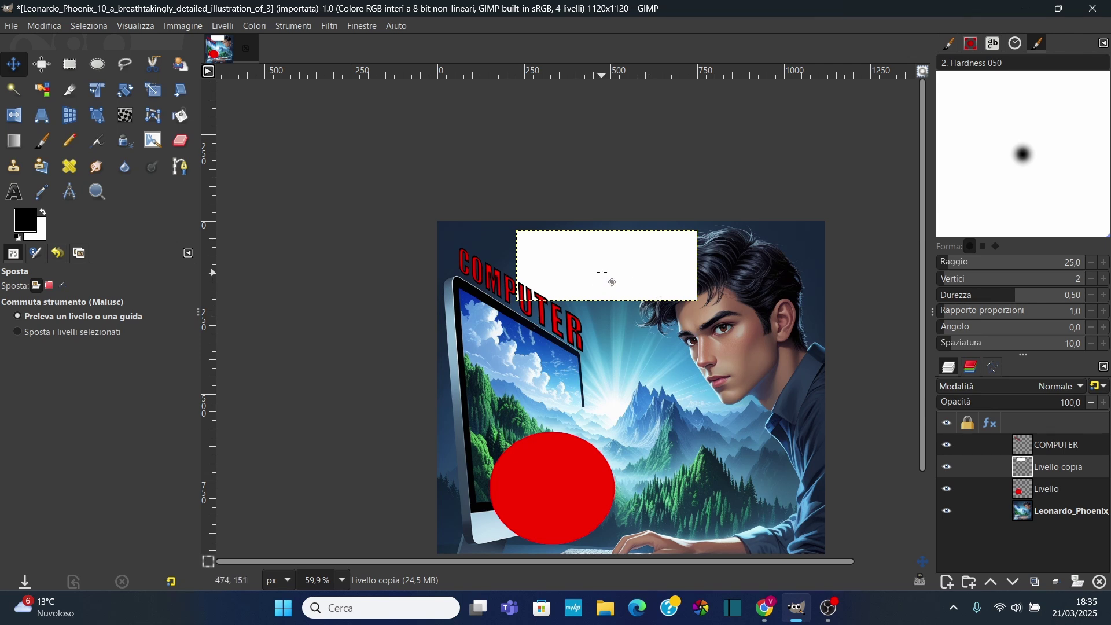
# Step: Move the white 'Livello copia' rectangle down-right across the lower half of the man's face
pyautogui.moveTo(610, 282)
pyautogui.mouseDown()
pyautogui.moveTo(700, 429)
pyautogui.moveTo(683, 398)
pyautogui.mouseUp()
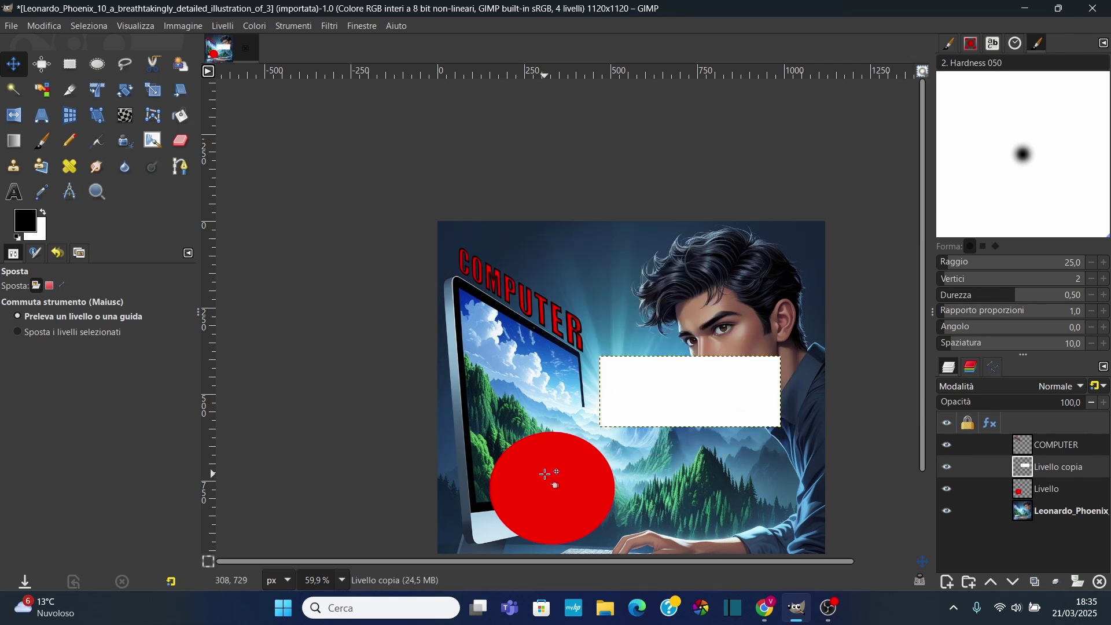
pyautogui.scroll(-3, 546, 474)
pyautogui.keyDown('ctrl'); pyautogui.scroll(-1, 541, 455); pyautogui.keyUp('ctrl')
pyautogui.keyDown('ctrl'); pyautogui.scroll(4, 540, 454); pyautogui.keyUp('ctrl')
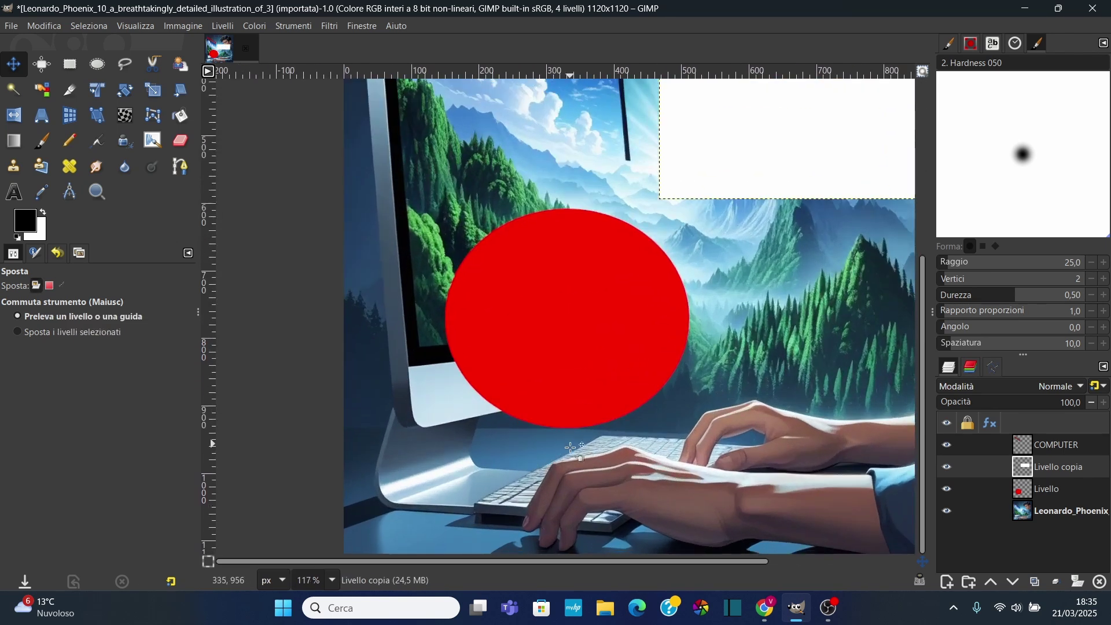
pyautogui.scroll(1, 575, 463)
pyautogui.scroll(-4, 576, 499)
pyautogui.keyDown('ctrl'); pyautogui.scroll(2, 576, 499); pyautogui.keyUp('ctrl')
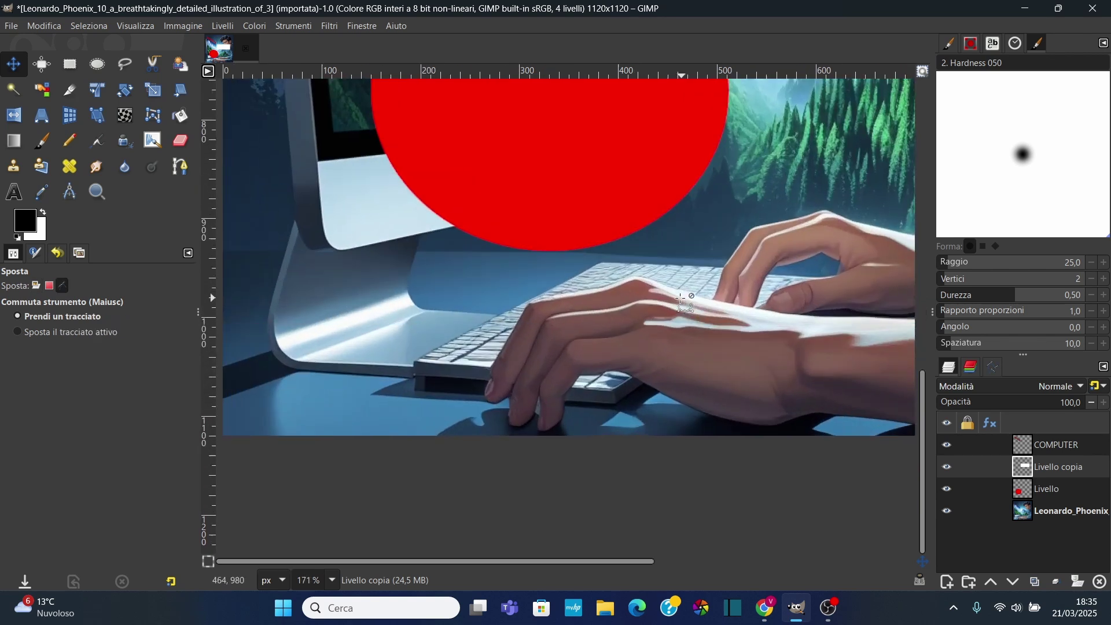
# Step: Place the red 'Livello' circle low over the man's hands and keyboard
pyautogui.moveTo(558, 162); pyautogui.dragTo(586, 339)
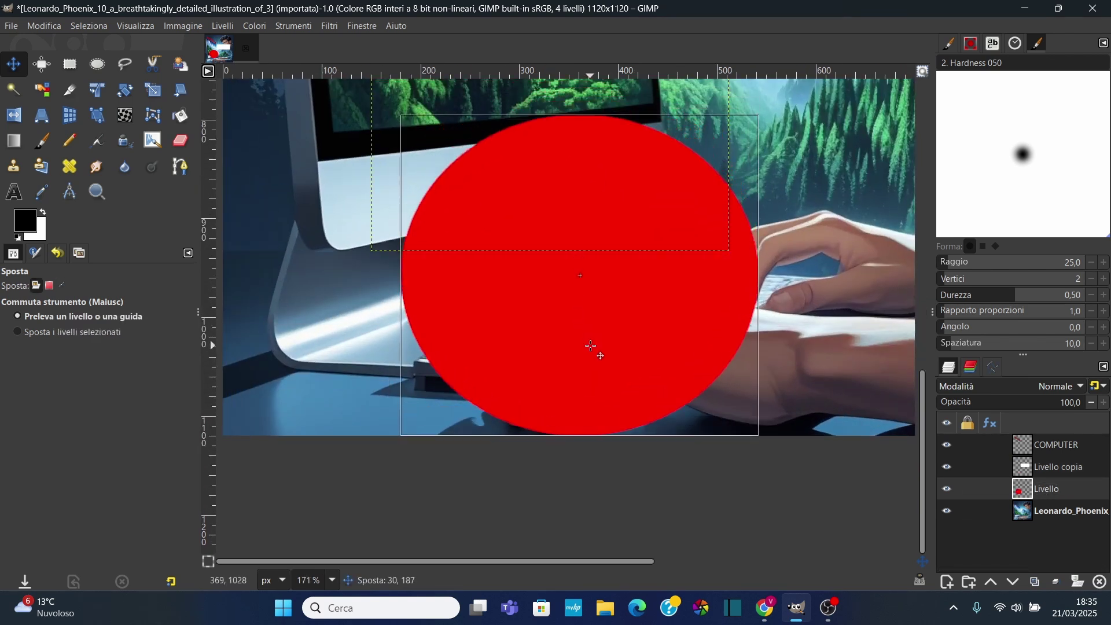
pyautogui.moveTo(585, 338); pyautogui.dragTo(600, 277)
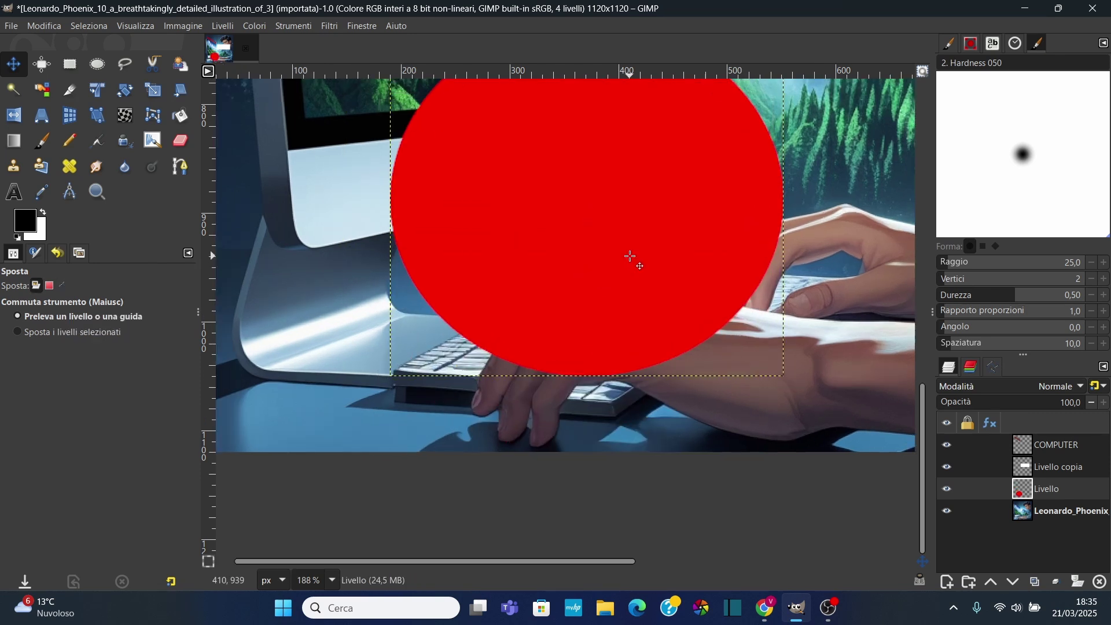
pyautogui.scroll(-3, 636, 257)
pyautogui.scroll(-2, 735, 226)
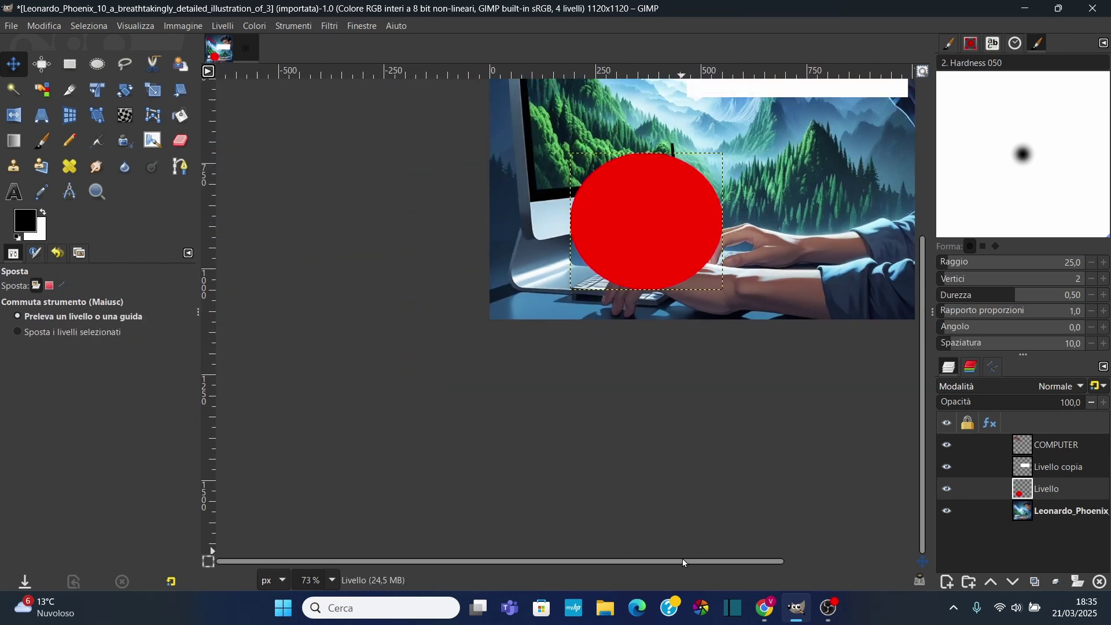
pyautogui.scroll(-1, 632, 322)
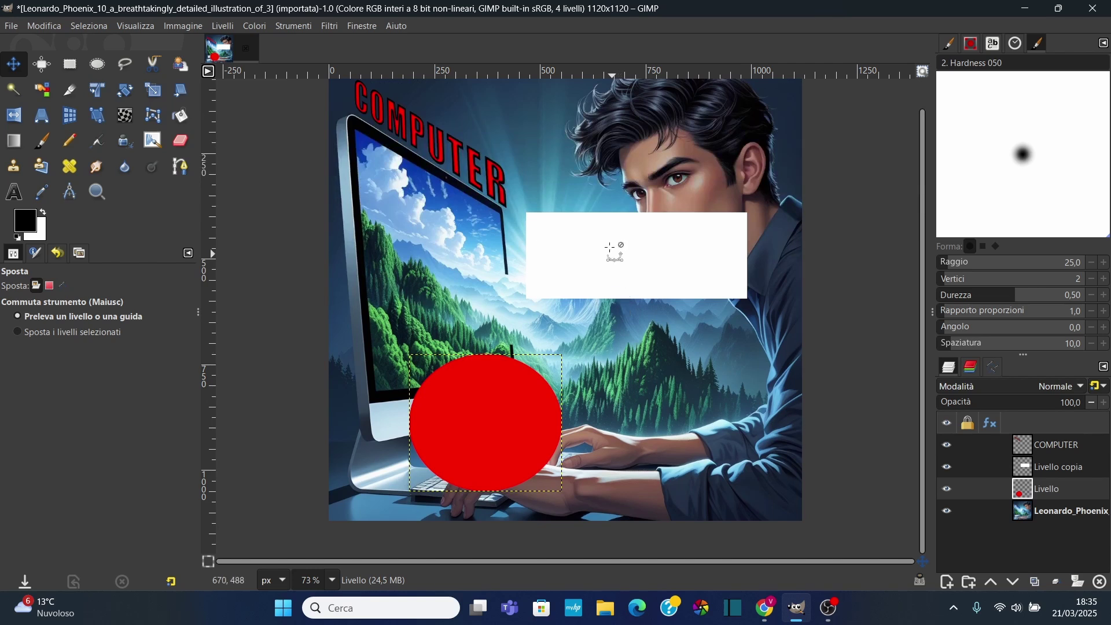
pyautogui.scroll(1, 604, 238)
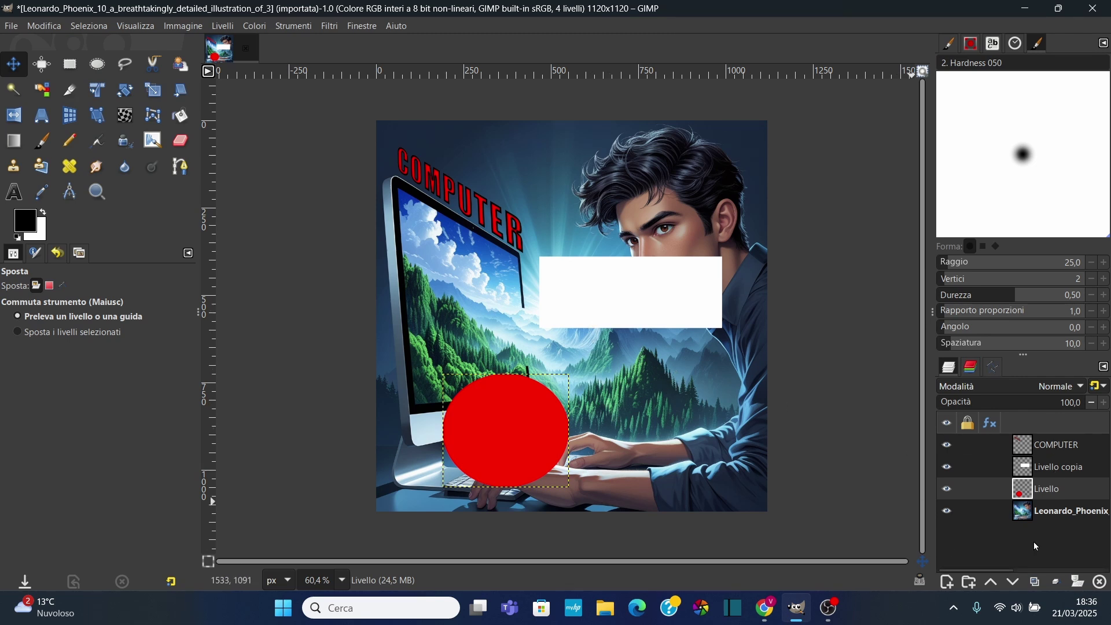
# Step: Widen the right dock panels until the base layer's full file name is readable
pyautogui.moveTo(933, 310); pyautogui.dragTo(831, 312)
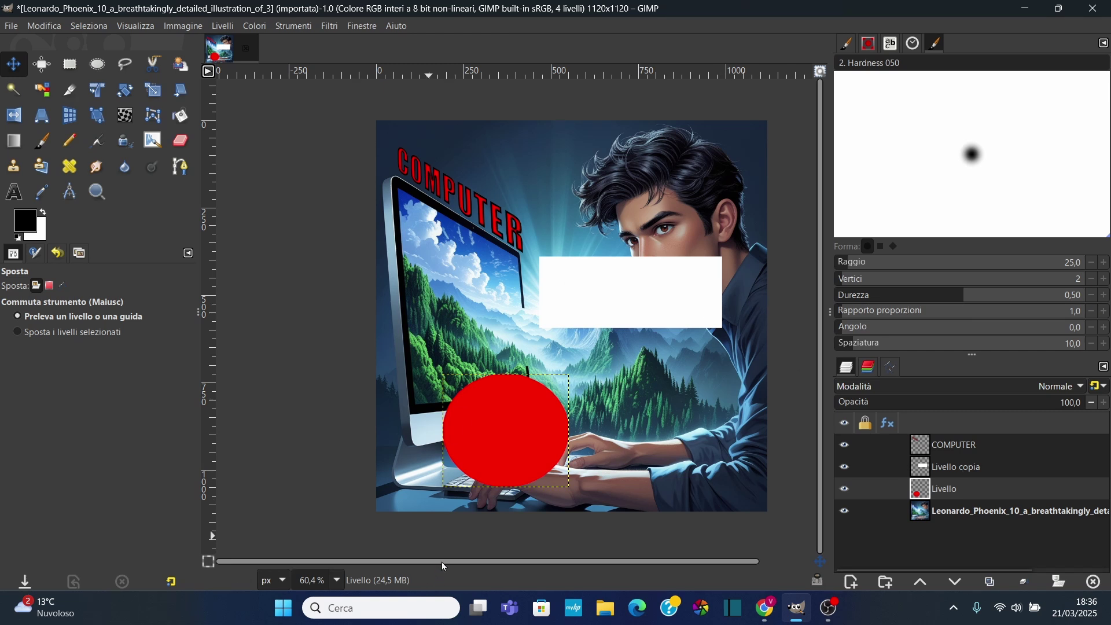
pyautogui.hscroll(2, 444, 565)
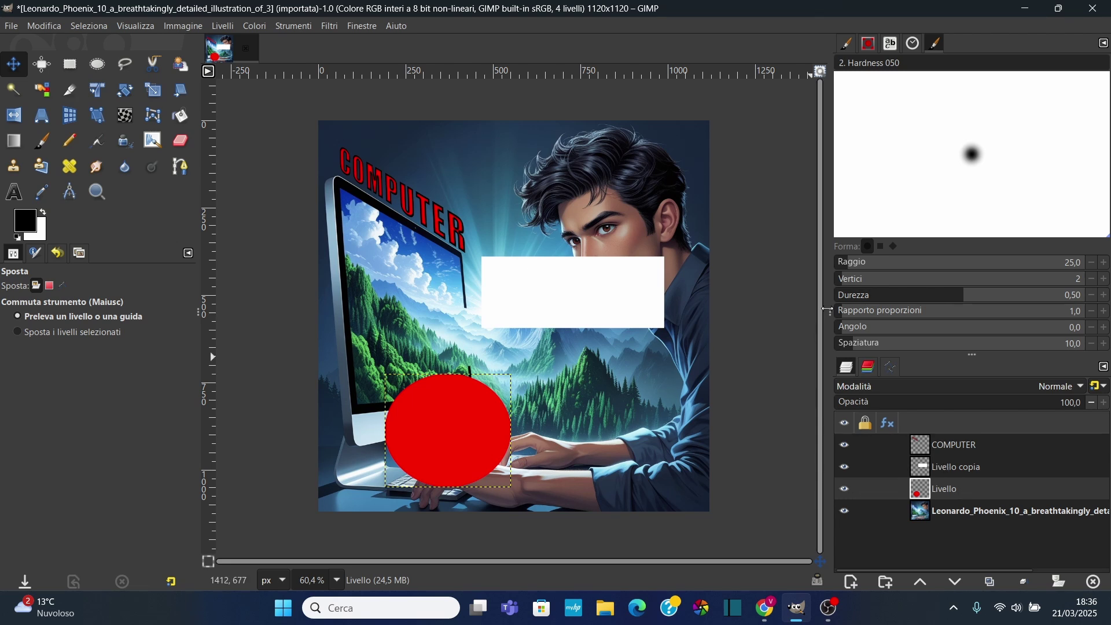
pyautogui.moveTo(828, 310); pyautogui.dragTo(687, 312)
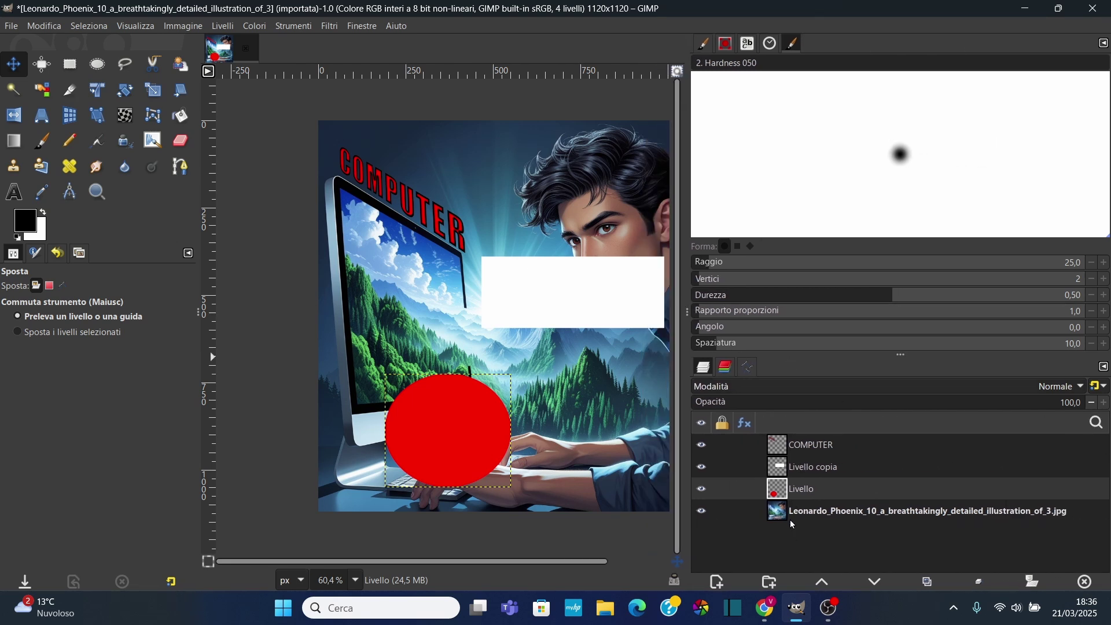
# Step: Select Livello copia and Livello together and save them as layer set FORME
pyautogui.moveTo(942, 489)
pyautogui.keyDown('shift'); pyautogui.click(803, 468); pyautogui.keyUp('shift')
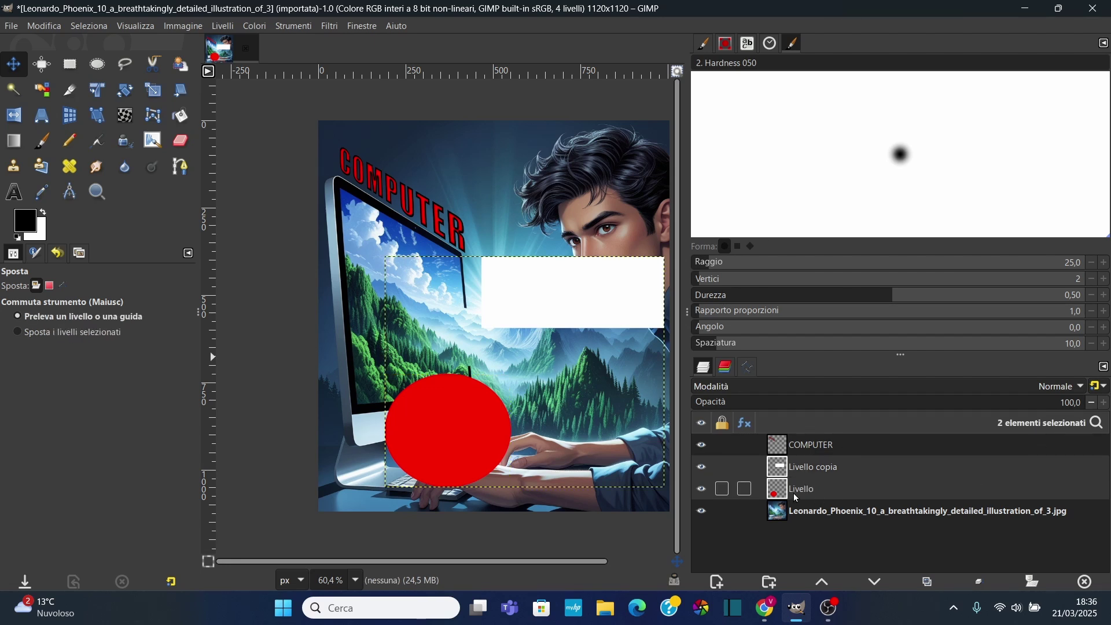
pyautogui.click(1097, 424)
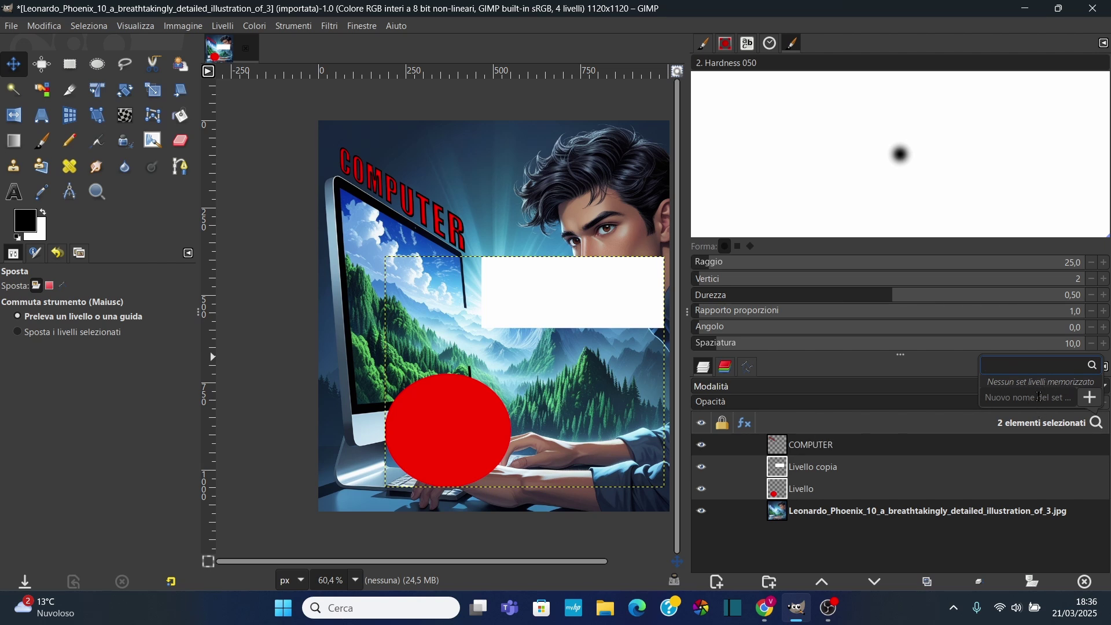
pyautogui.click(1028, 398)
pyautogui.write('FOR')
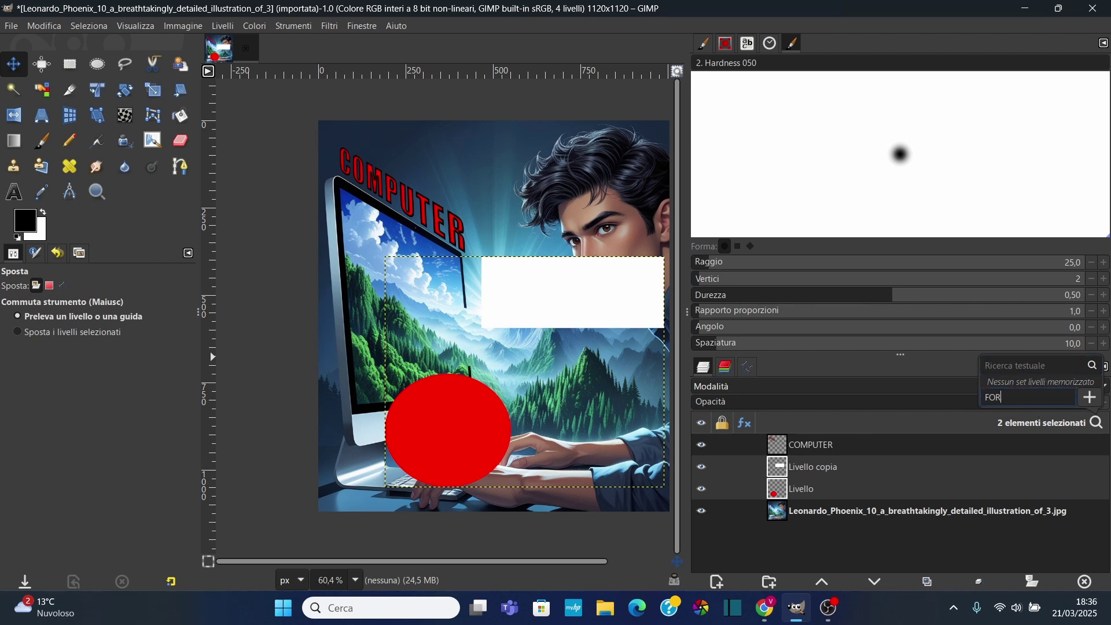
pyautogui.write('ME')
pyautogui.click(1089, 398)
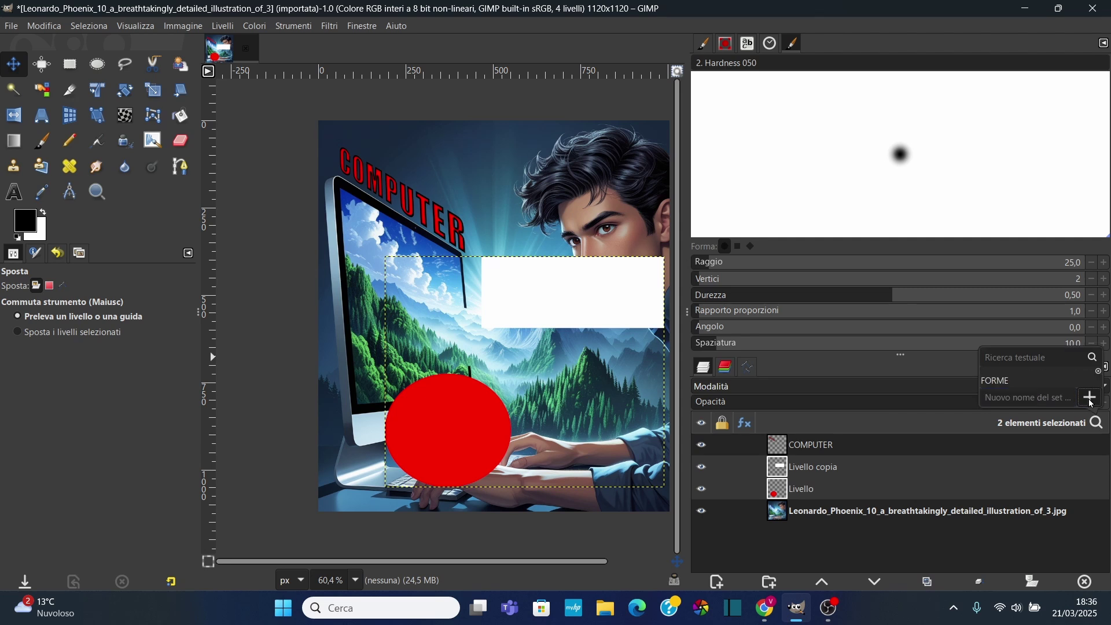
pyautogui.click(988, 484)
# Step: Toggle the background image layer to show it alone, then restore all layers' visibility
pyautogui.click(803, 443)
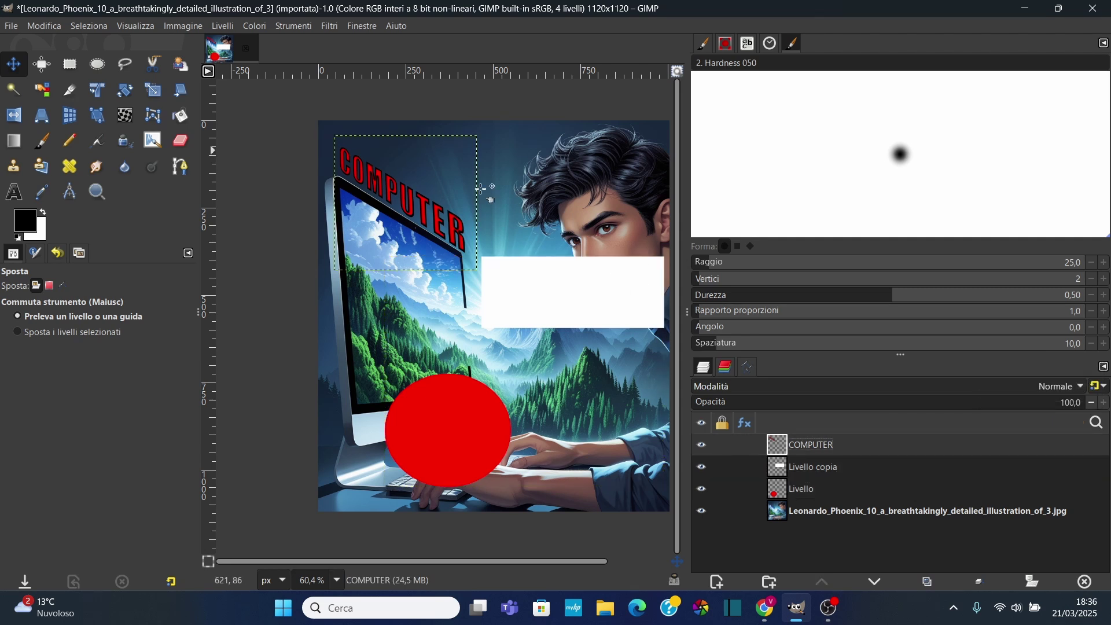
pyautogui.click(810, 511)
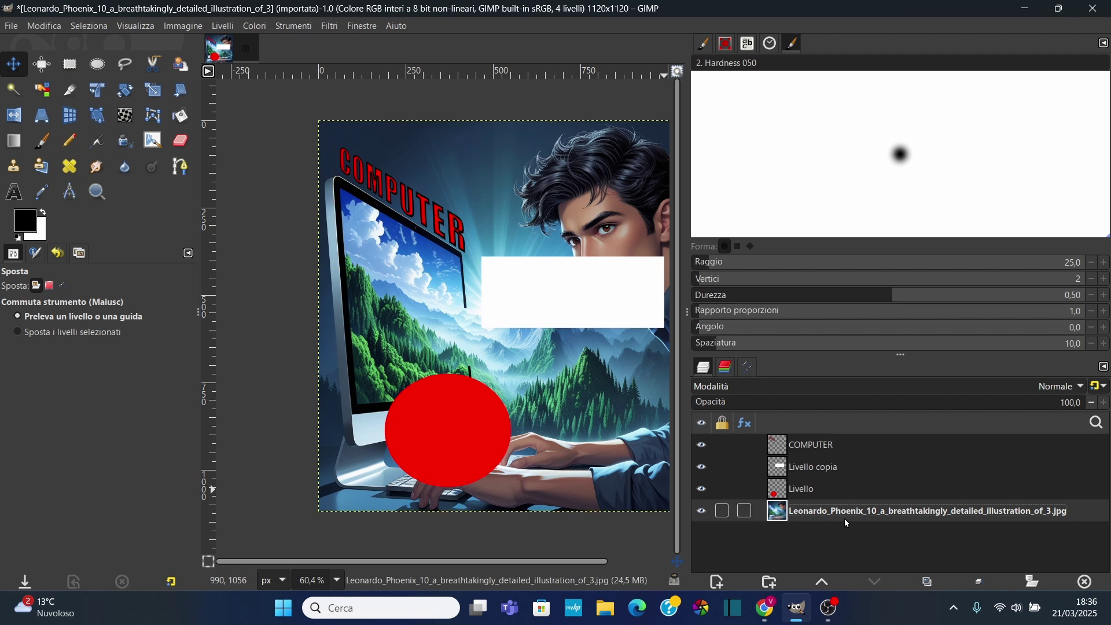
pyautogui.keyDown('shift'); pyautogui.click(702, 513); pyautogui.keyUp('shift')
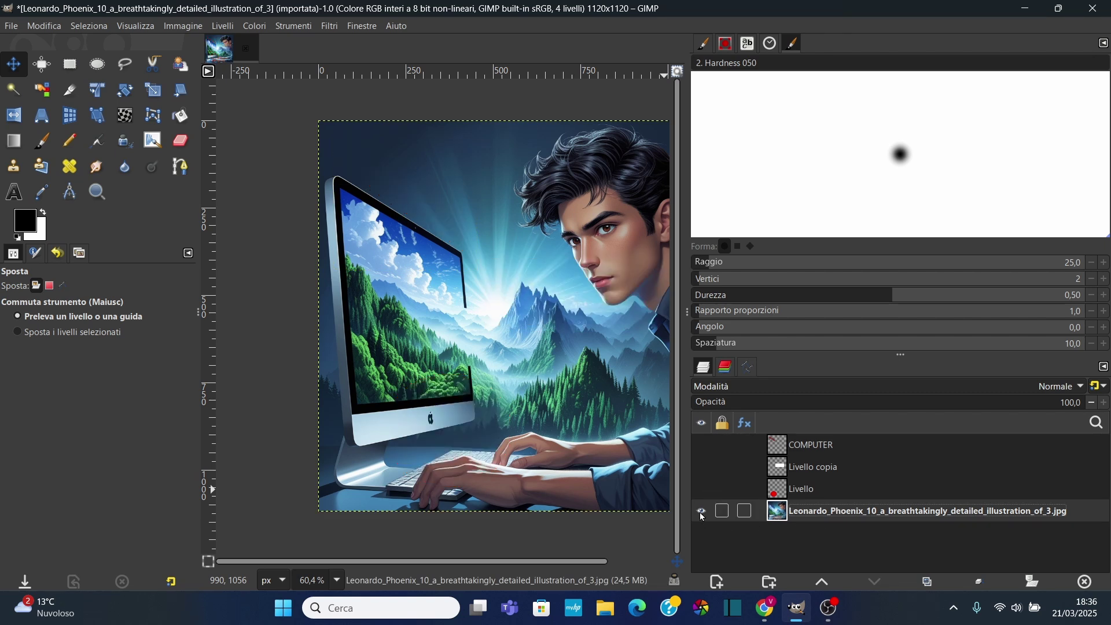
pyautogui.keyDown('shift'); pyautogui.click(702, 512); pyautogui.keyUp('shift')
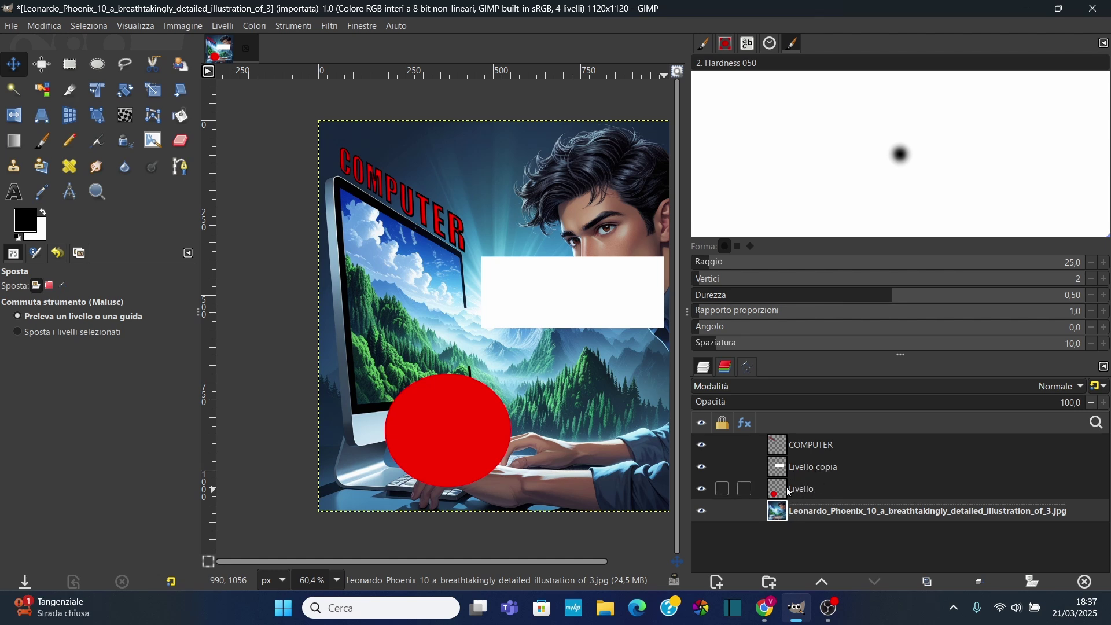
# Step: Select the FORME set's layers and delete the rectangle and circle layers
pyautogui.click(1097, 423)
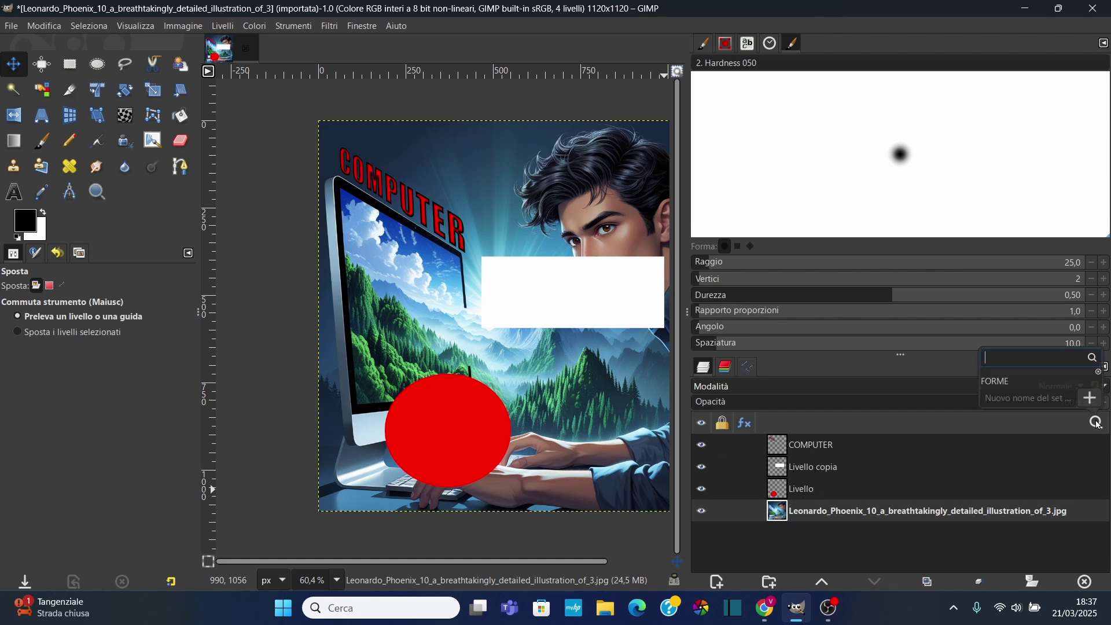
pyautogui.click(1006, 382)
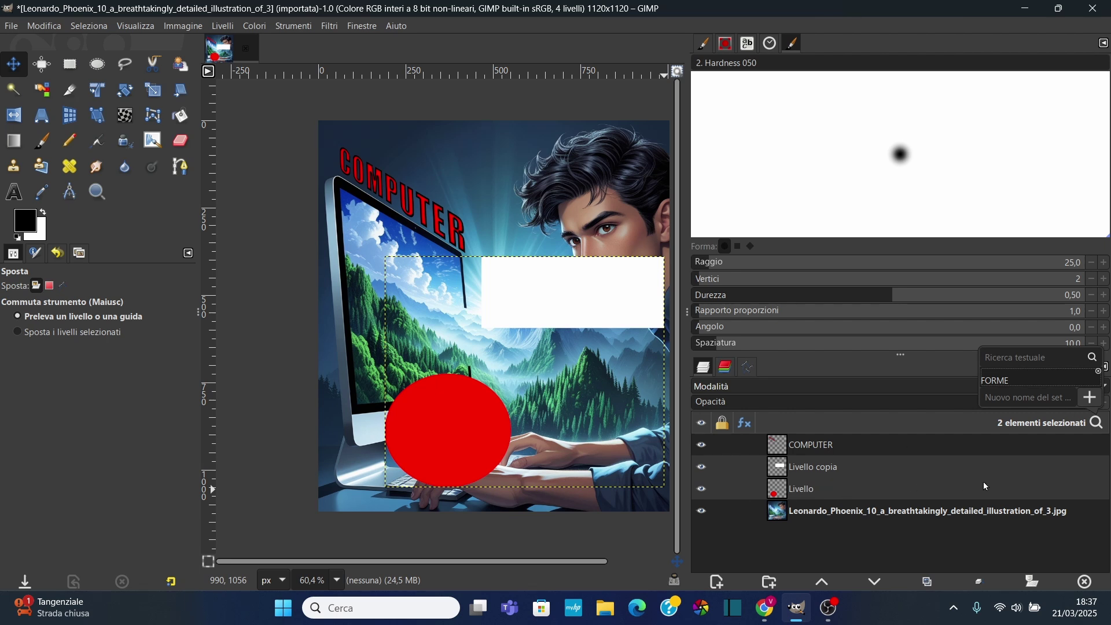
pyautogui.click(1077, 586)
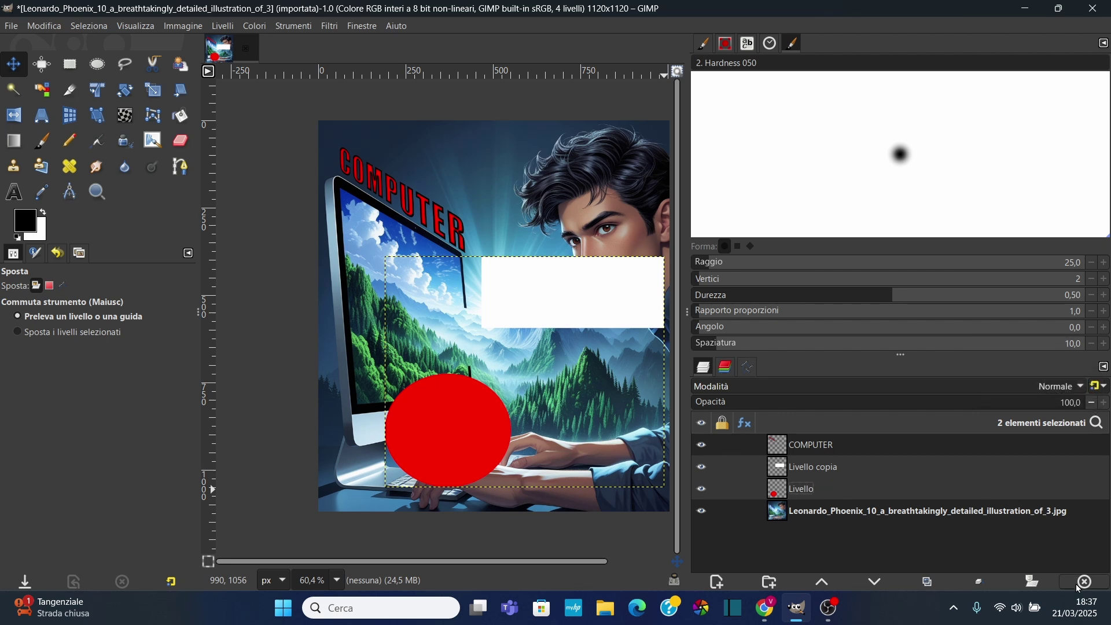
pyautogui.click(1077, 584)
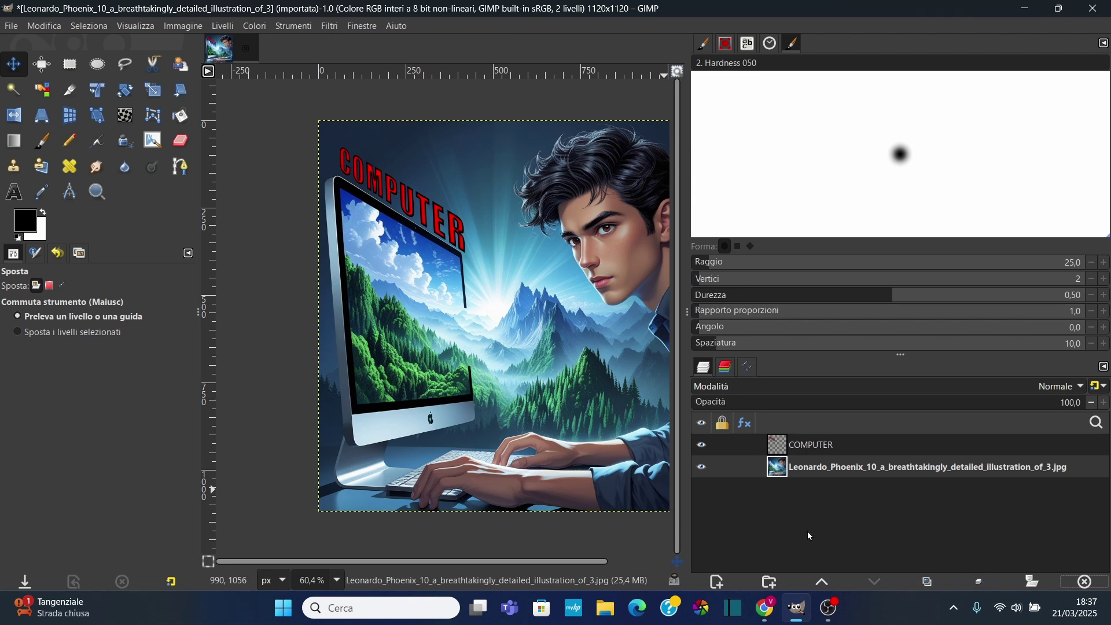
# Step: Undo the shape-layer deletion, remove the FORME layer set, and make COMPUTER the active layer
pyautogui.hotkey('ctrl', 'z')
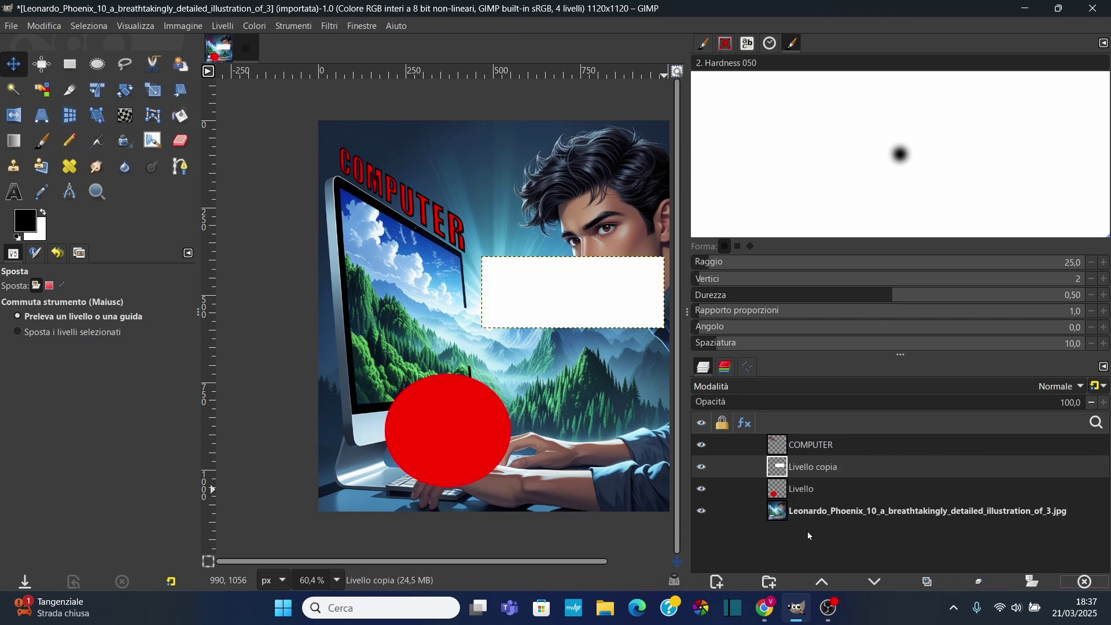
pyautogui.click(1096, 422)
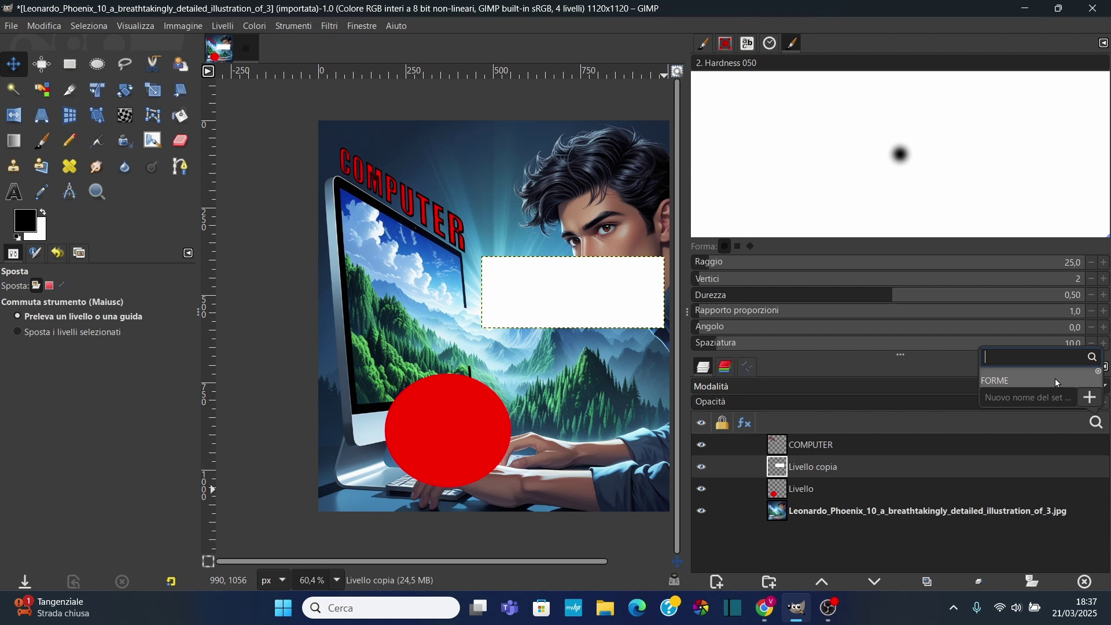
pyautogui.click(1055, 378)
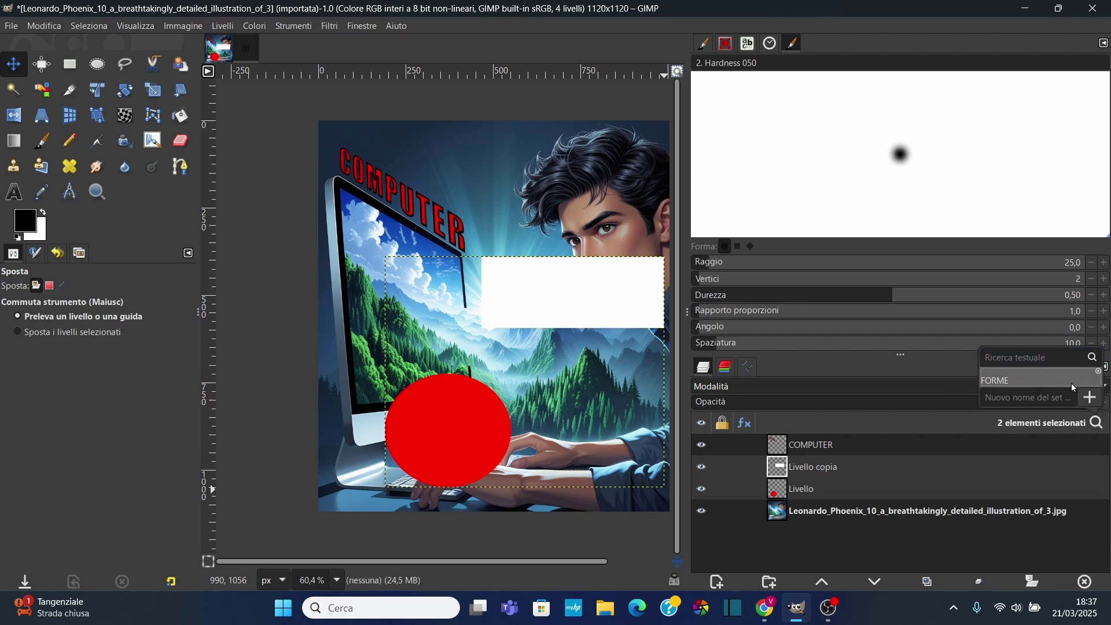
pyautogui.click(1101, 375)
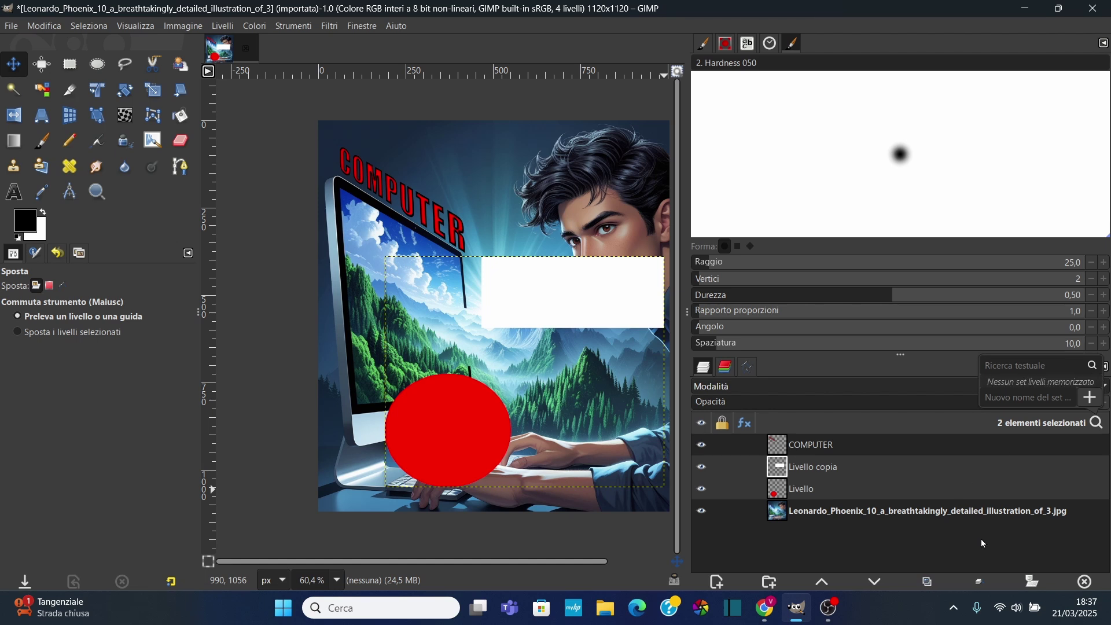
pyautogui.click(1097, 423)
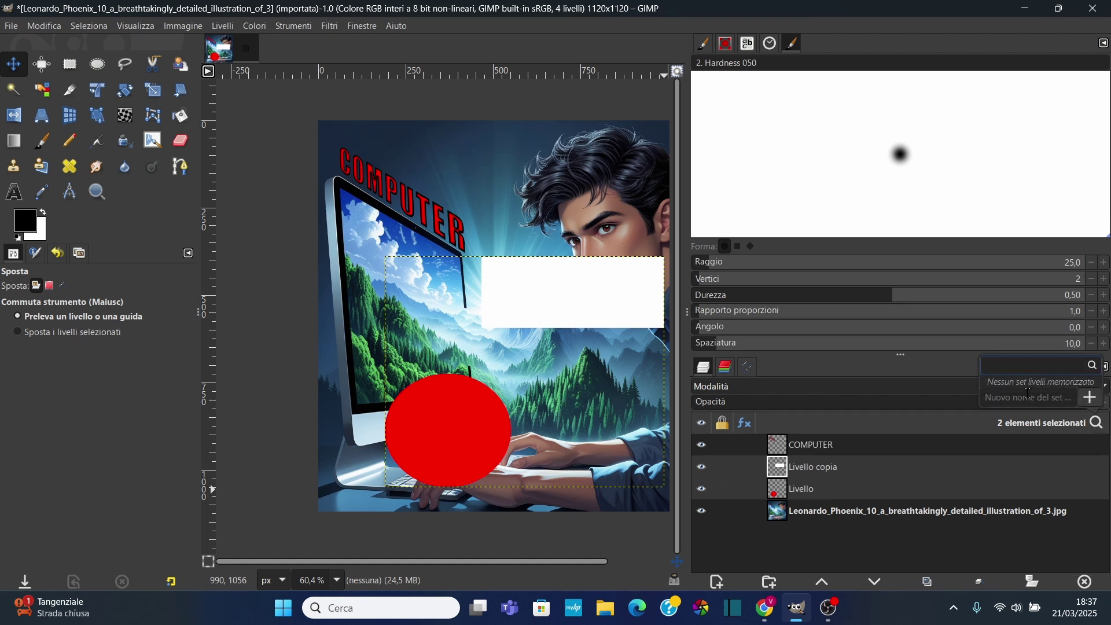
pyautogui.click(849, 486)
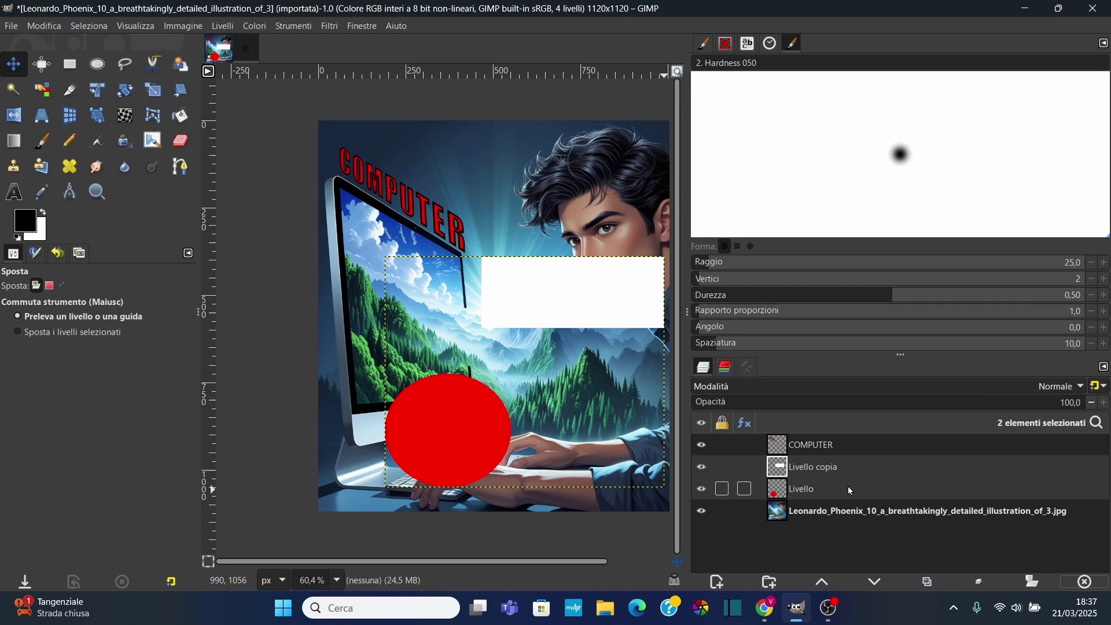
pyautogui.click(845, 447)
# Step: Narrow the Brushes and Layers panels so the canvas area is wider again
pyautogui.moveTo(688, 333); pyautogui.dragTo(939, 341)
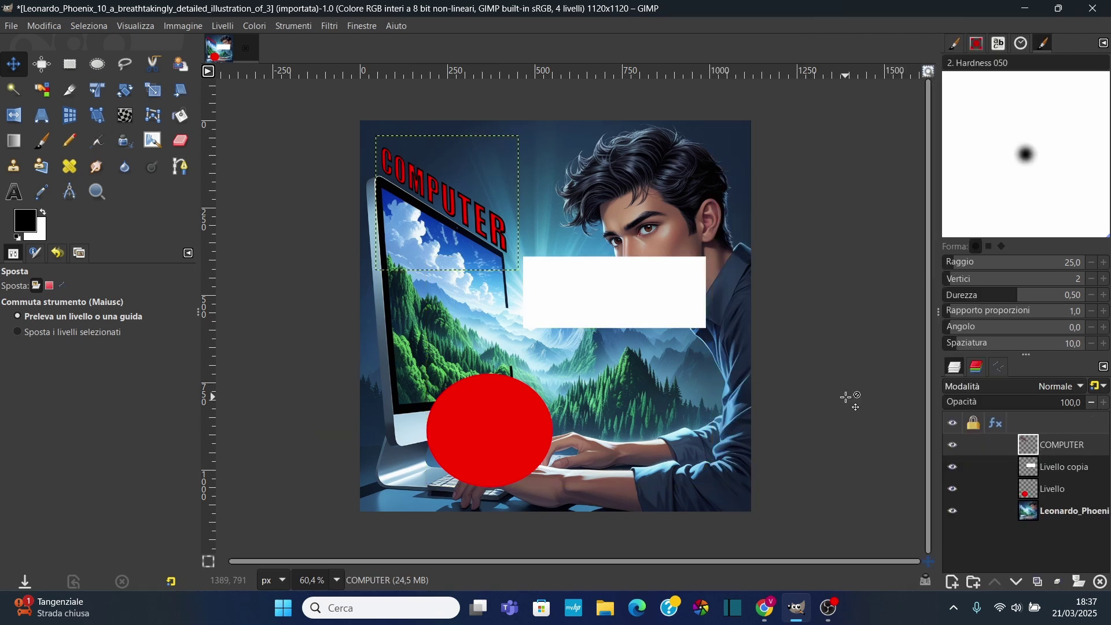